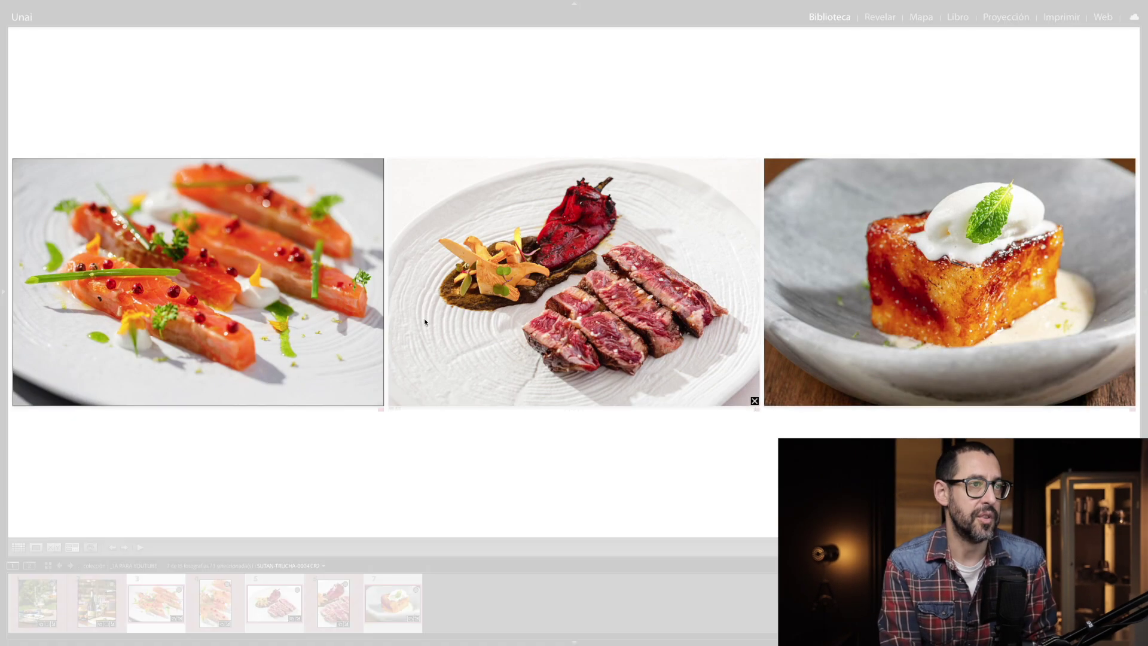
# Switch Lightroom to lights-out mode so only the photos are shown
pyautogui.press('l')
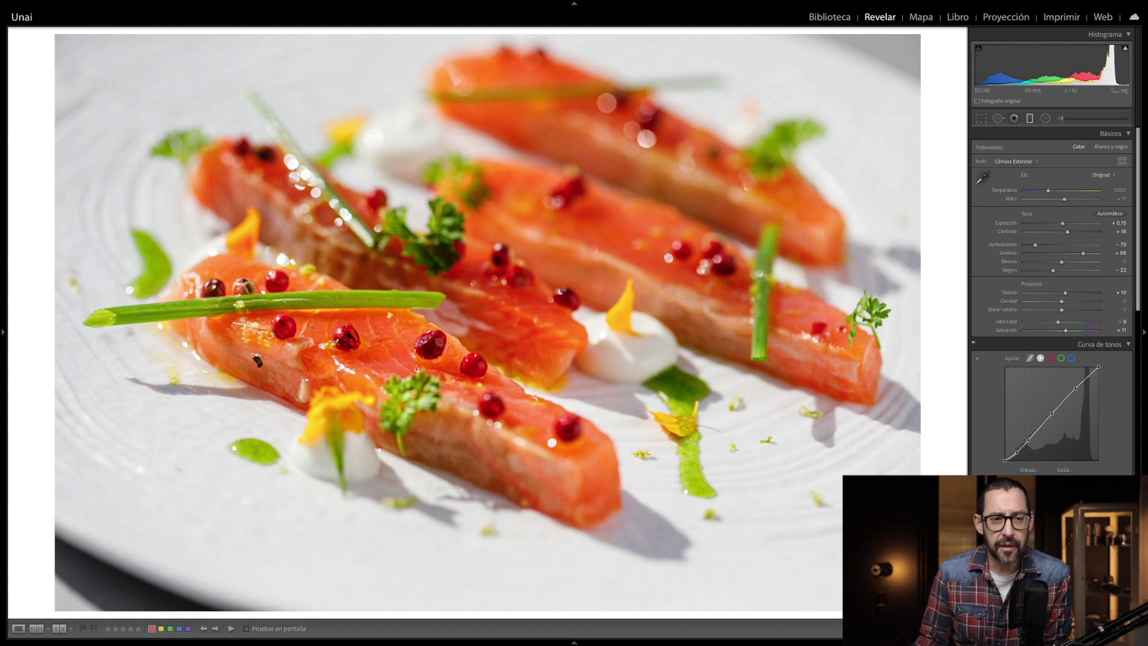
# Reset all Develop adjustments on the salmon photo with Ctrl+Shift+R
pyautogui.hotkey('ctrl', 'shift', 'r')
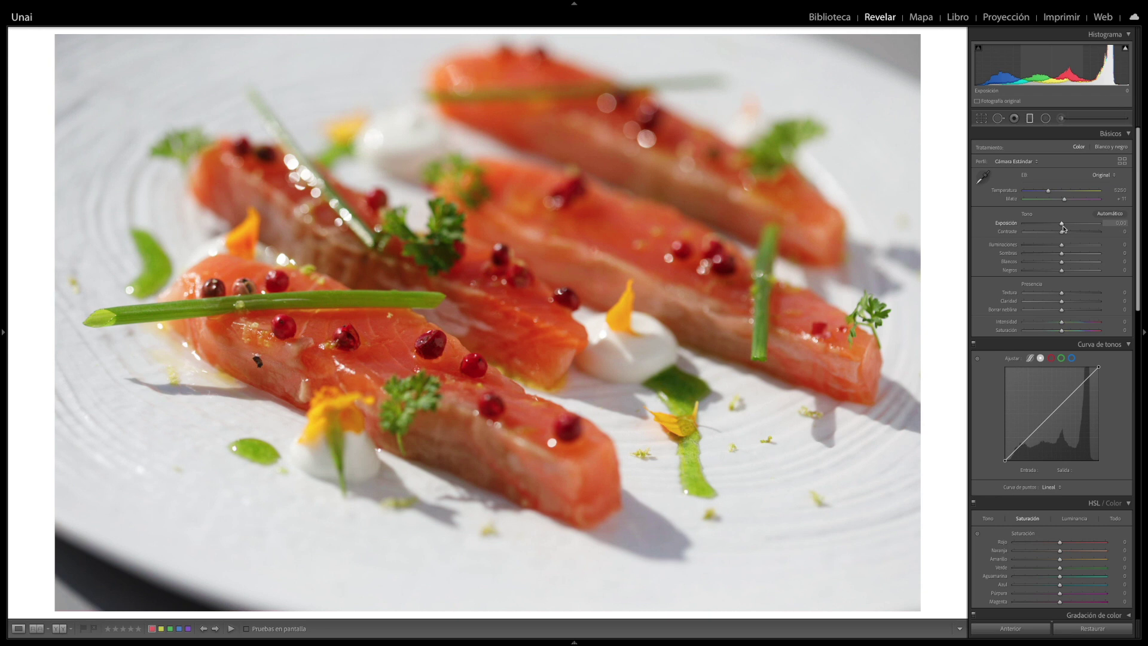
# Raise Exposure to +0,30 and apply the Contraste medio point curve
pyautogui.moveTo(1062, 228); pyautogui.dragTo(1065, 225)
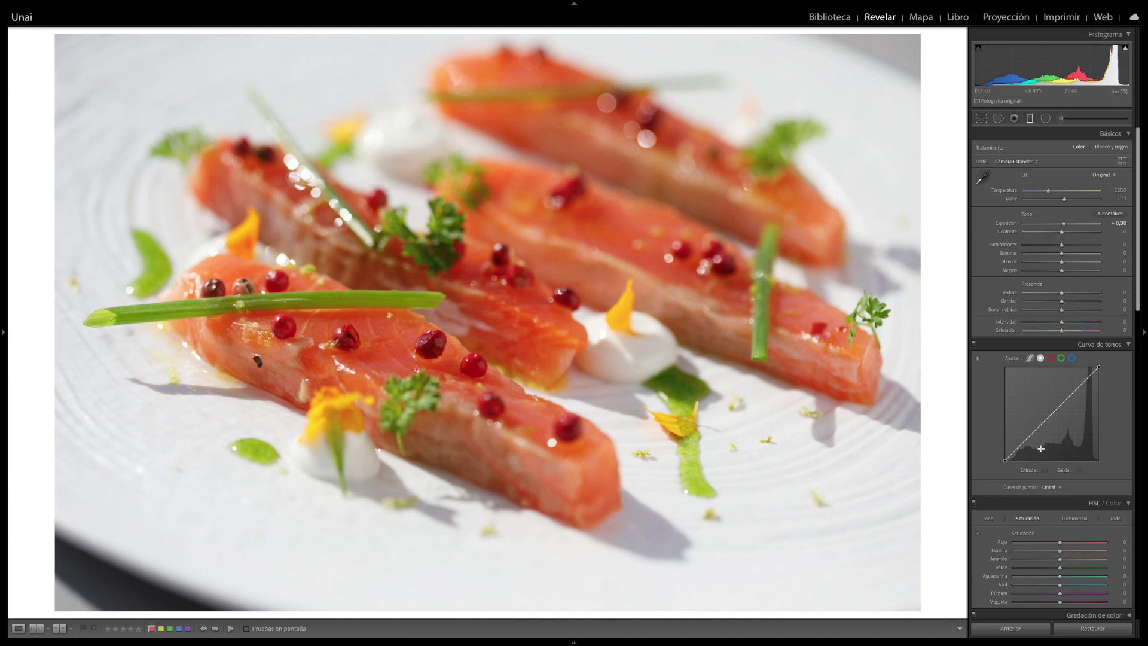
pyautogui.click(1059, 489)
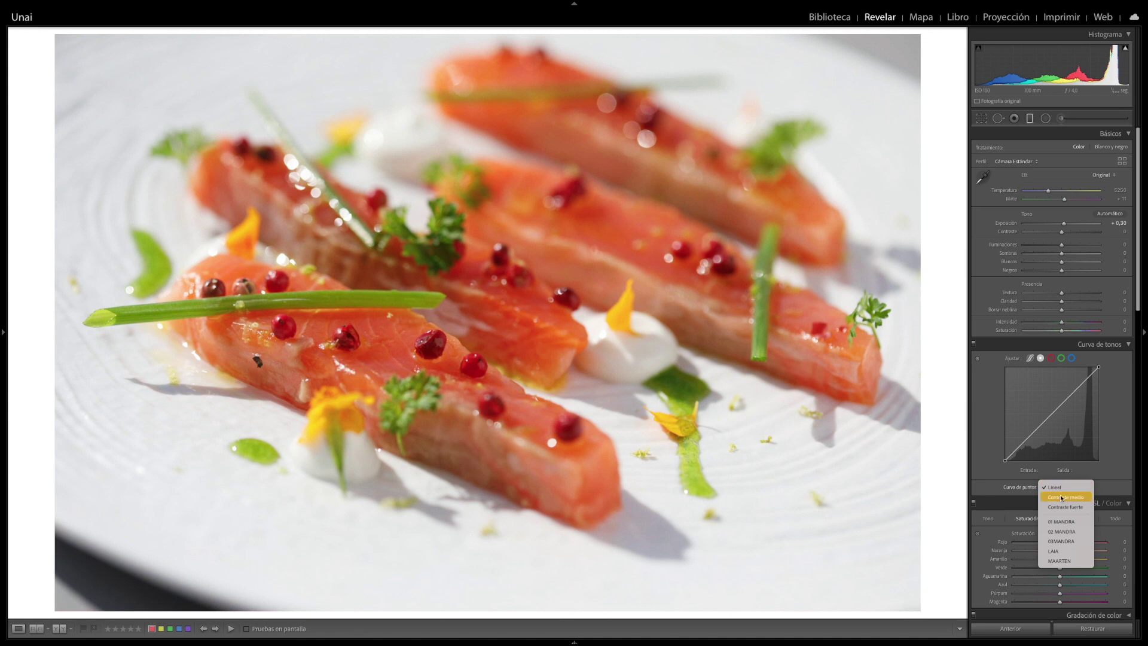
pyautogui.click(1061, 497)
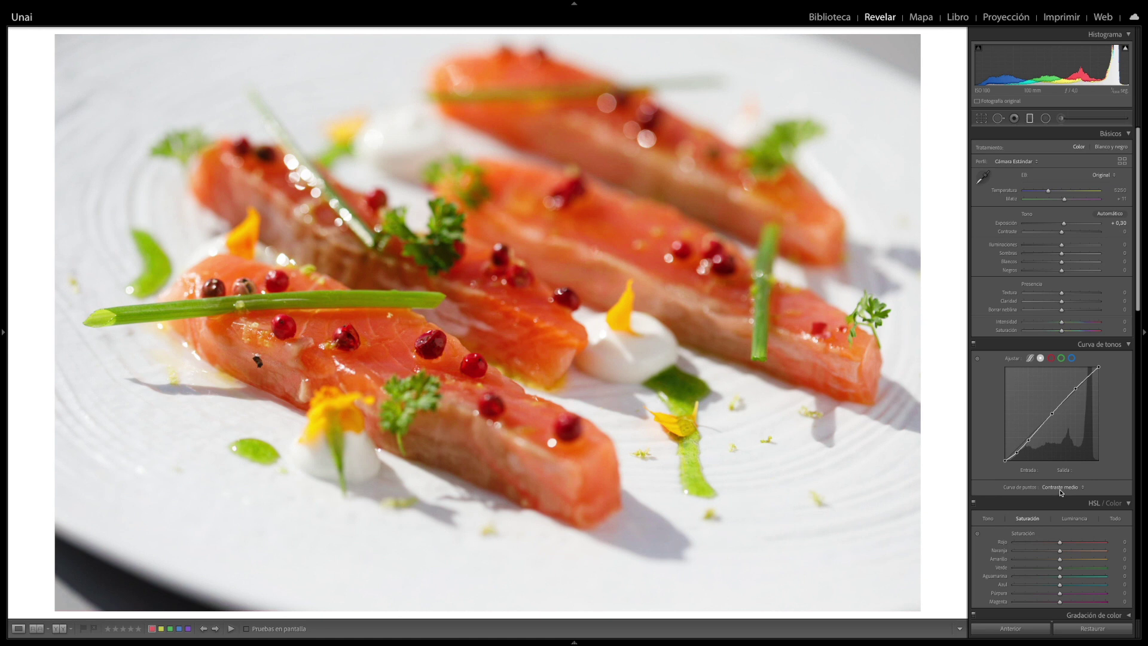
# Lower Highlights to -13 and lift Shadows to about +10
pyautogui.moveTo(1062, 246); pyautogui.dragTo(1056, 246)
pyautogui.moveTo(1062, 253); pyautogui.dragTo(1064, 256)
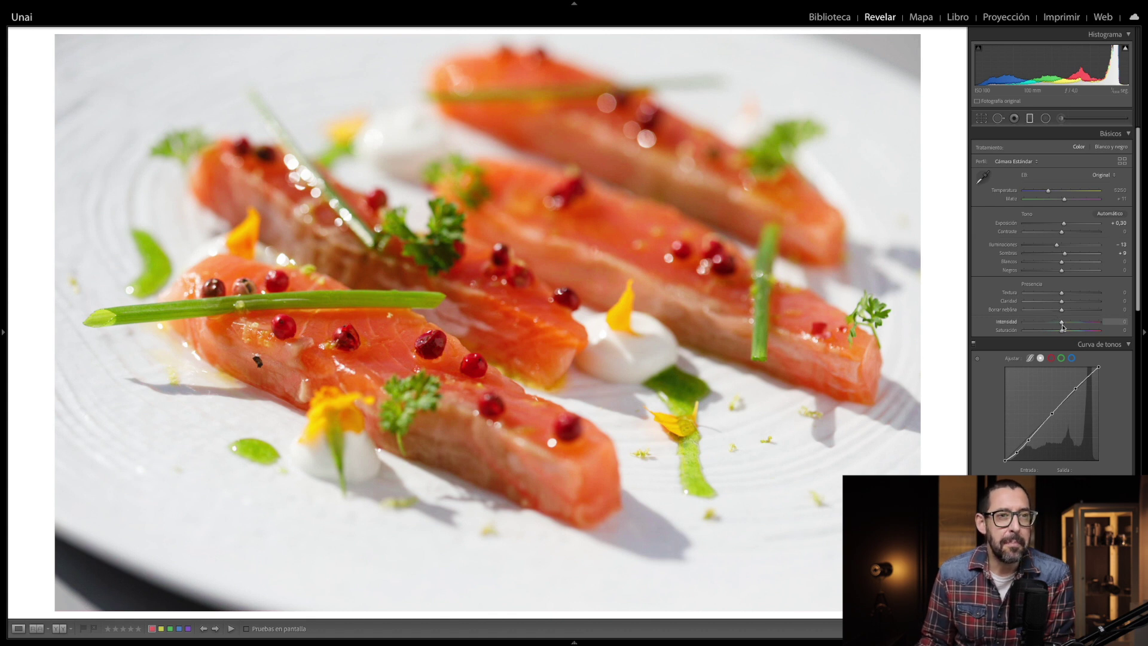
# Lower Vibrance slightly to about -6 and raise Saturation to +9
pyautogui.moveTo(1063, 324); pyautogui.dragTo(1060, 325)
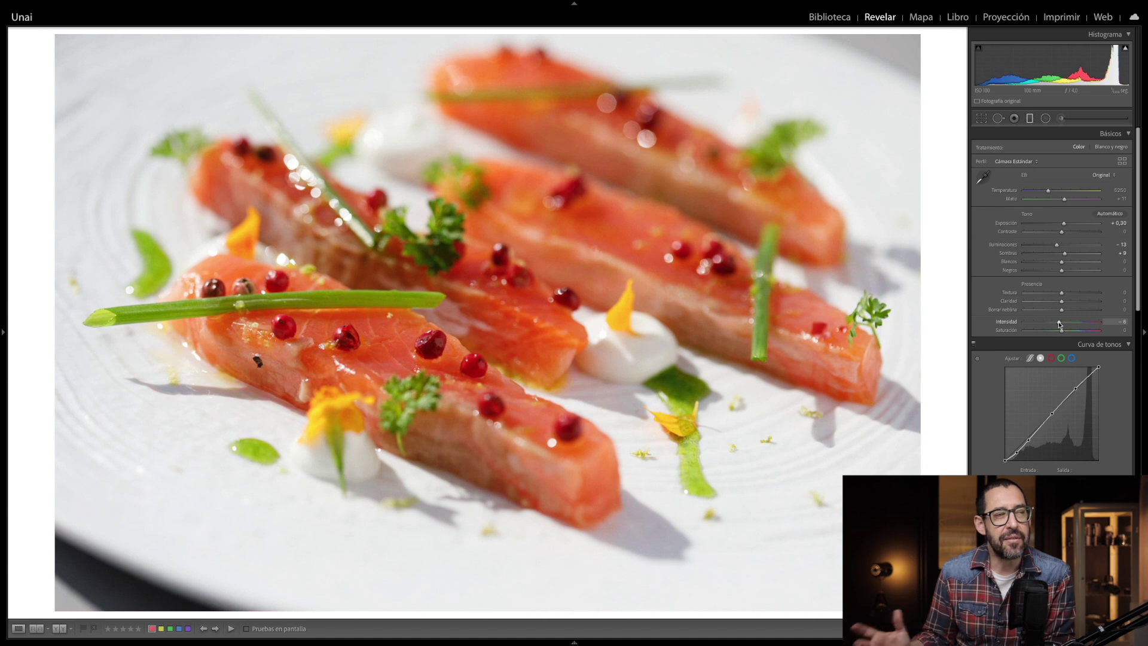
pyautogui.moveTo(1061, 330); pyautogui.dragTo(1066, 330)
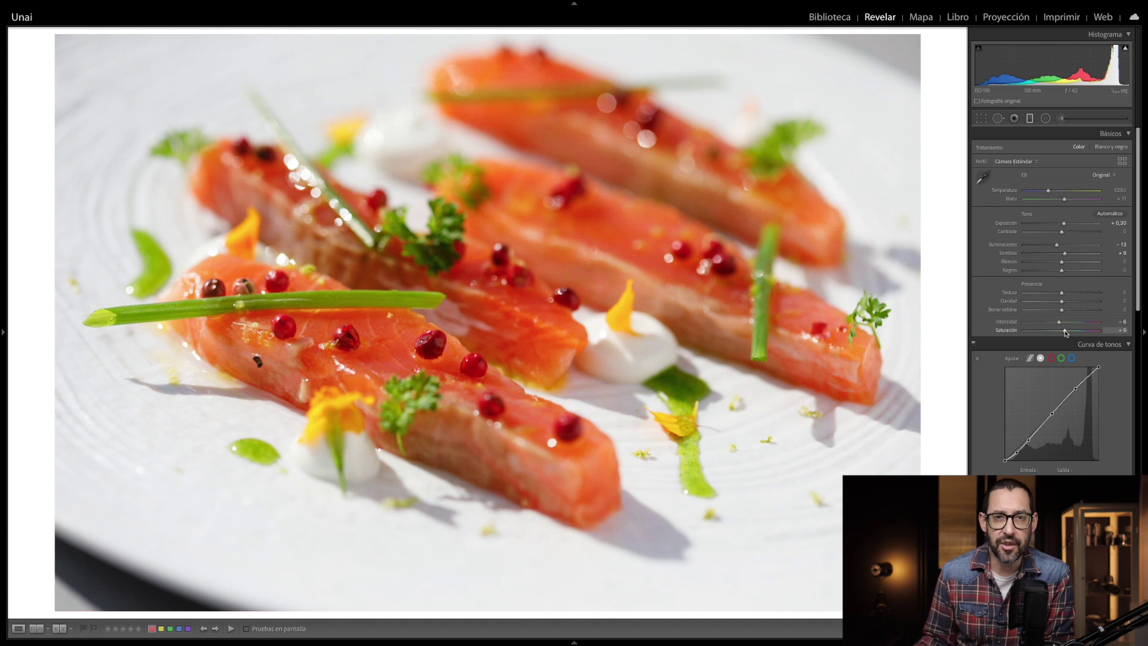
# In the Detail panel, lower sharpening Detail while keeping Radius at 1,2
pyautogui.scroll(-2, 1065, 381)
pyautogui.scroll(-3, 1065, 379)
pyautogui.scroll(-2, 1065, 378)
pyautogui.scroll(-3, 1065, 375)
pyautogui.scroll(-1, 1065, 375)
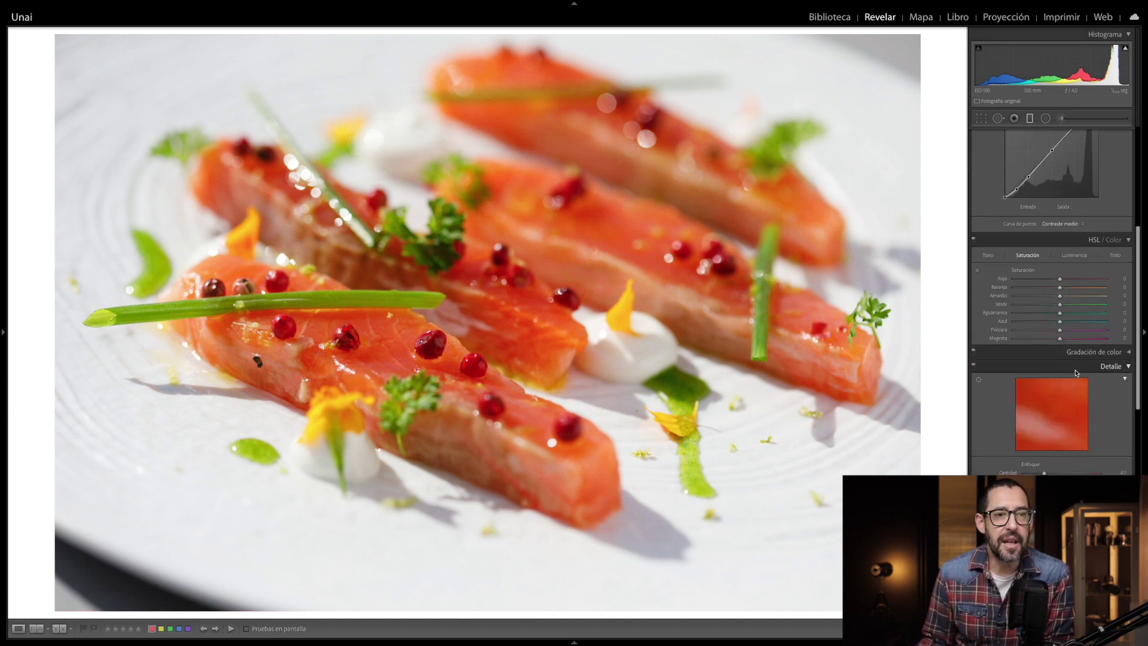
pyautogui.scroll(-2, 1067, 374)
pyautogui.scroll(-2, 1067, 373)
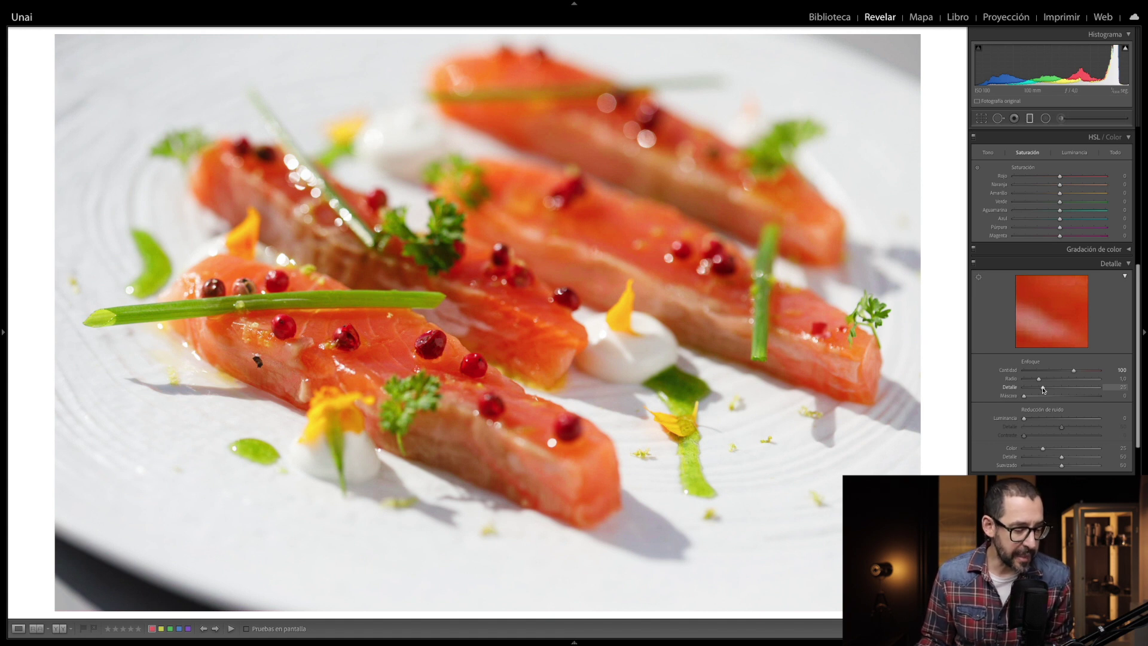
pyautogui.moveTo(1044, 389)
pyautogui.mouseDown()
pyautogui.moveTo(1033, 390)
pyautogui.moveTo(1043, 380)
pyautogui.mouseUp()
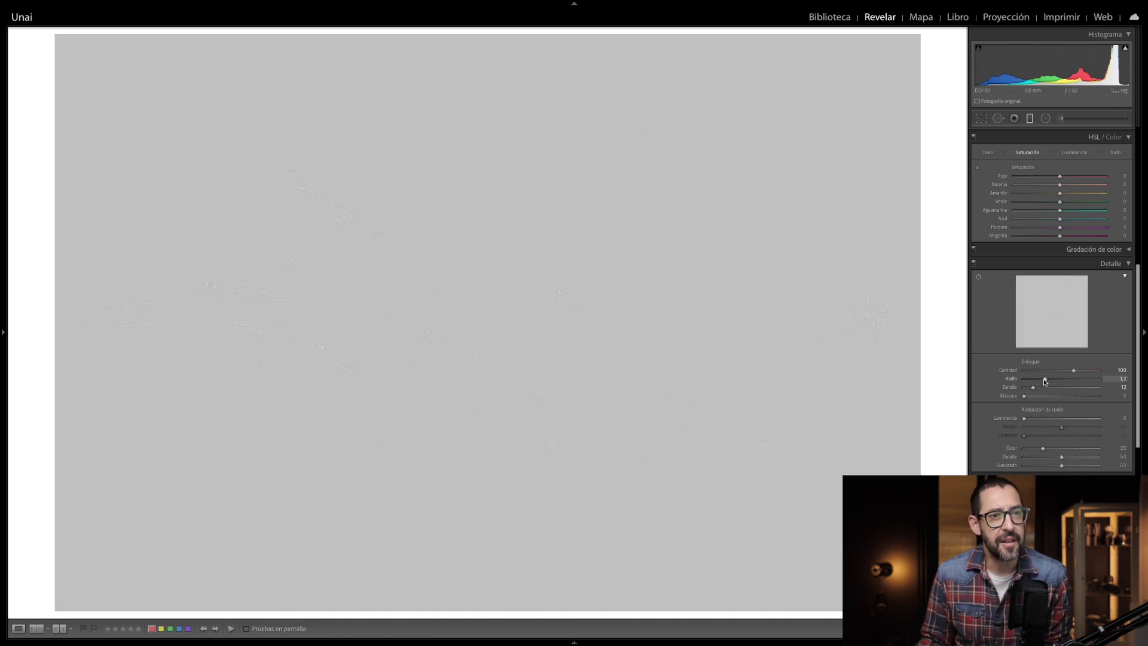
pyautogui.moveTo(1045, 382); pyautogui.dragTo(1045, 380)
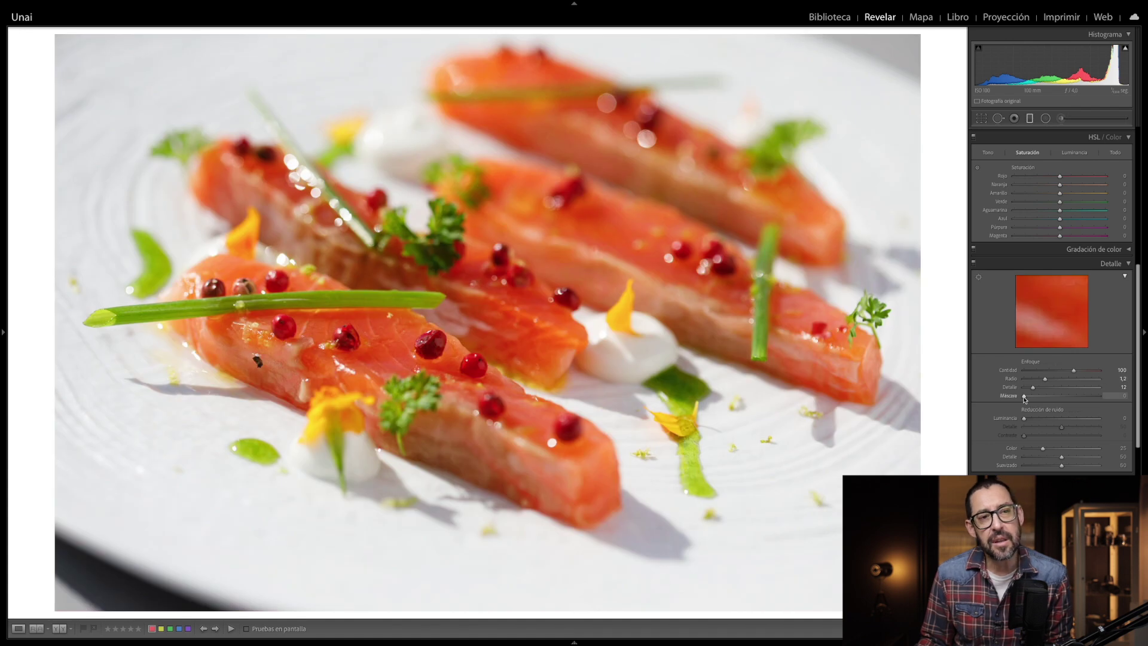
# Set sharpening Masking to 50 and add about 5 luminance noise reduction
pyautogui.moveTo(1024, 397); pyautogui.dragTo(1039, 398)
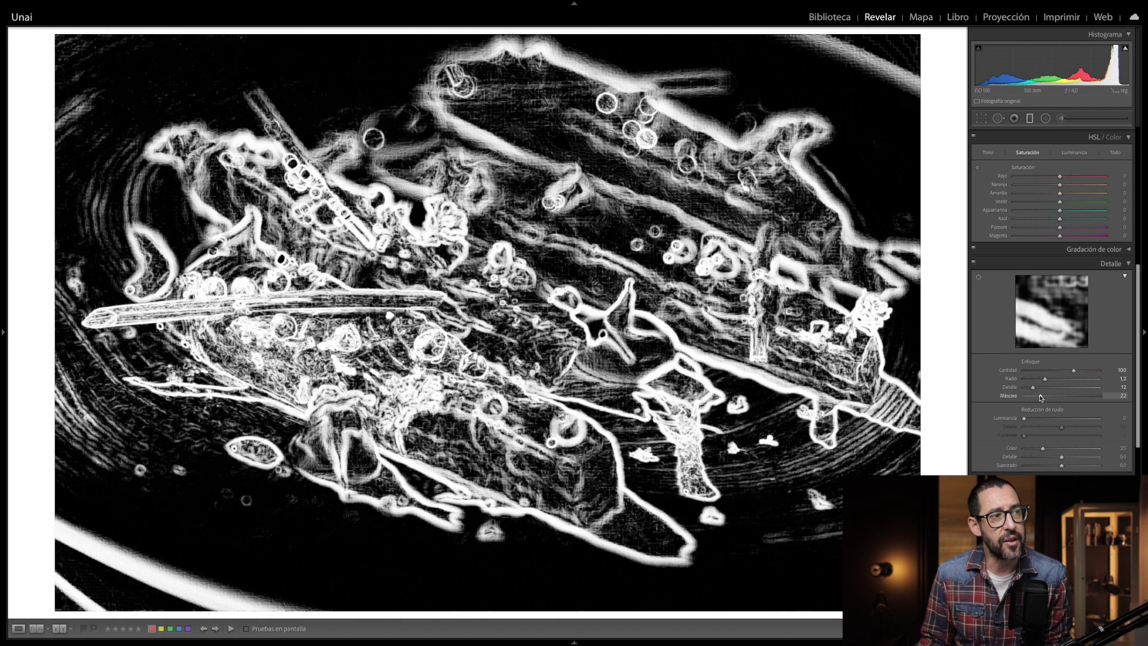
pyautogui.moveTo(1039, 398)
pyautogui.mouseDown()
pyautogui.moveTo(1023, 400)
pyautogui.moveTo(1061, 397)
pyautogui.mouseUp()
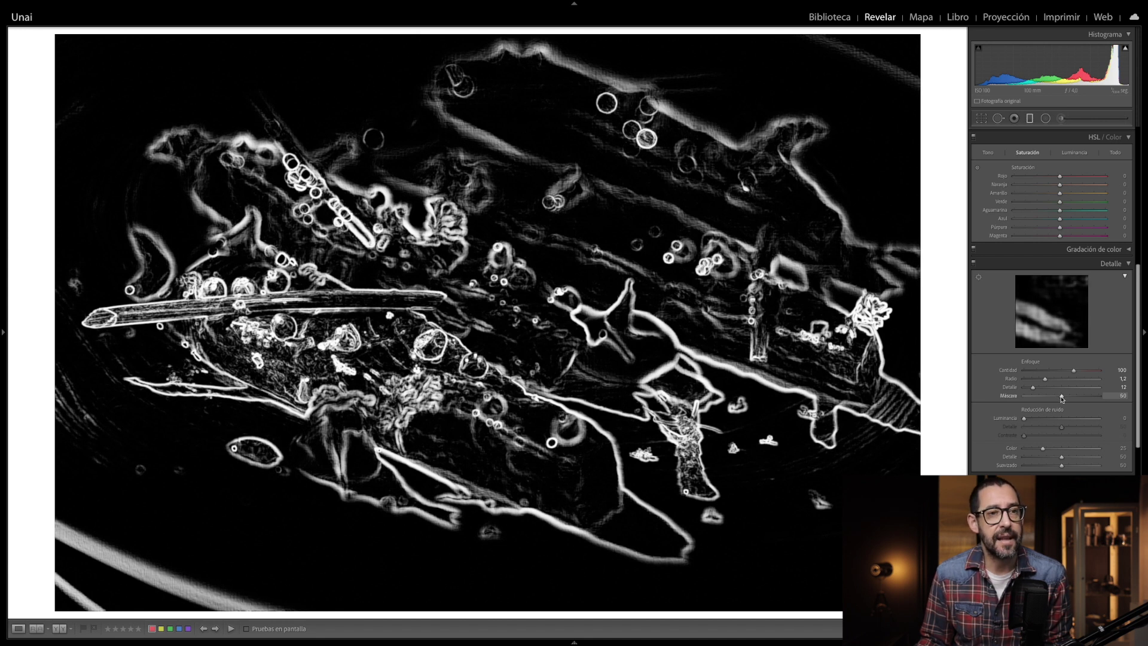
pyautogui.moveTo(1061, 398); pyautogui.dragTo(1062, 397)
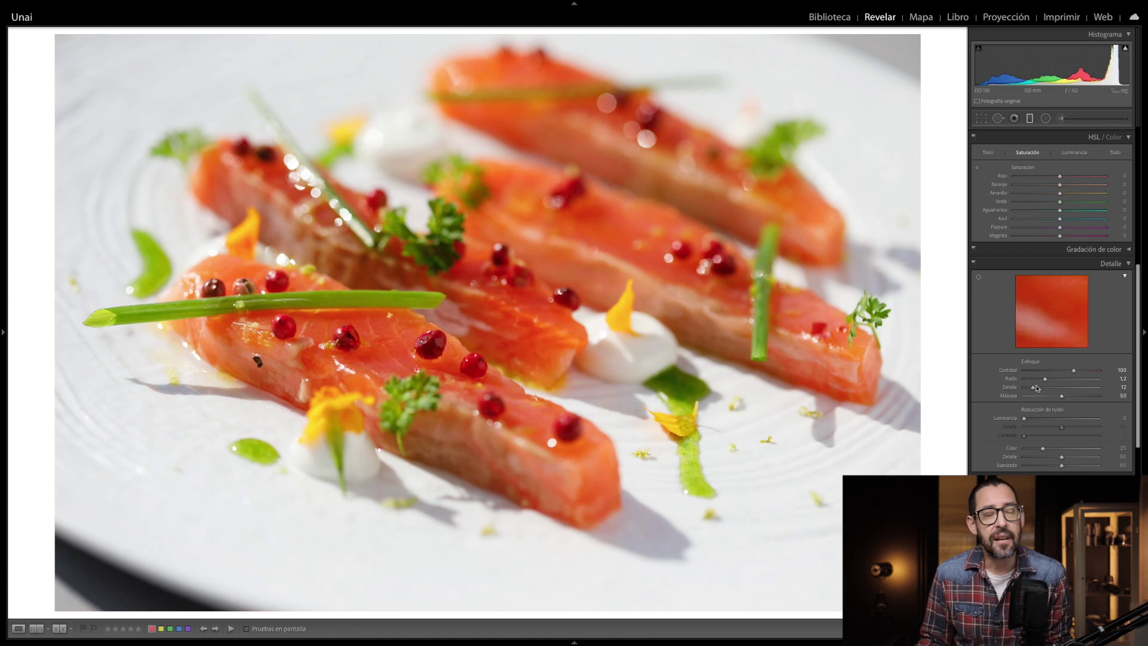
pyautogui.moveTo(1024, 419); pyautogui.dragTo(1029, 420)
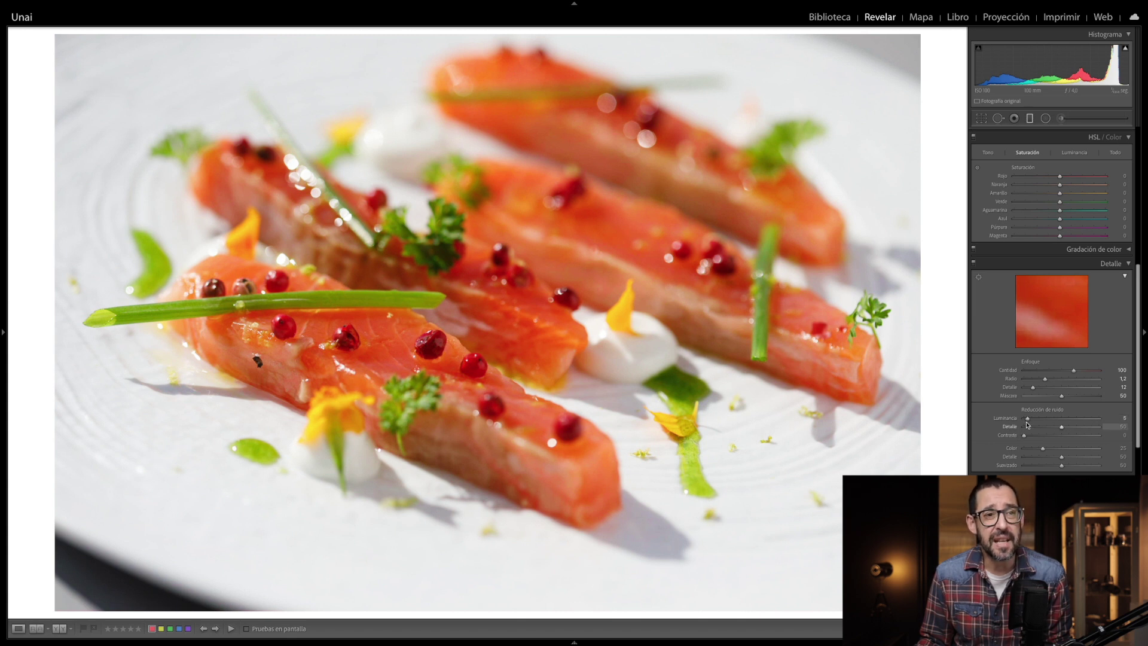
pyautogui.scroll(-1, 1029, 412)
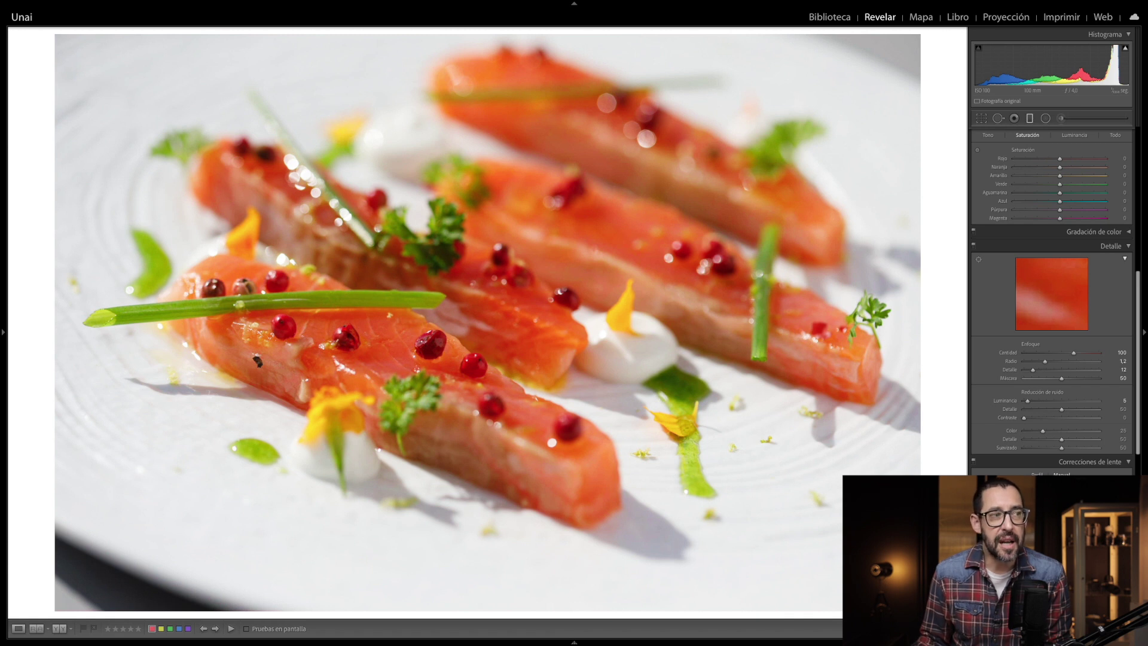
# Enable Remove Chromatic Aberration and Profile Corrections in the Lens Corrections Profile tab
pyautogui.scroll(-2, 1052, 299)
pyautogui.scroll(-1, 1053, 299)
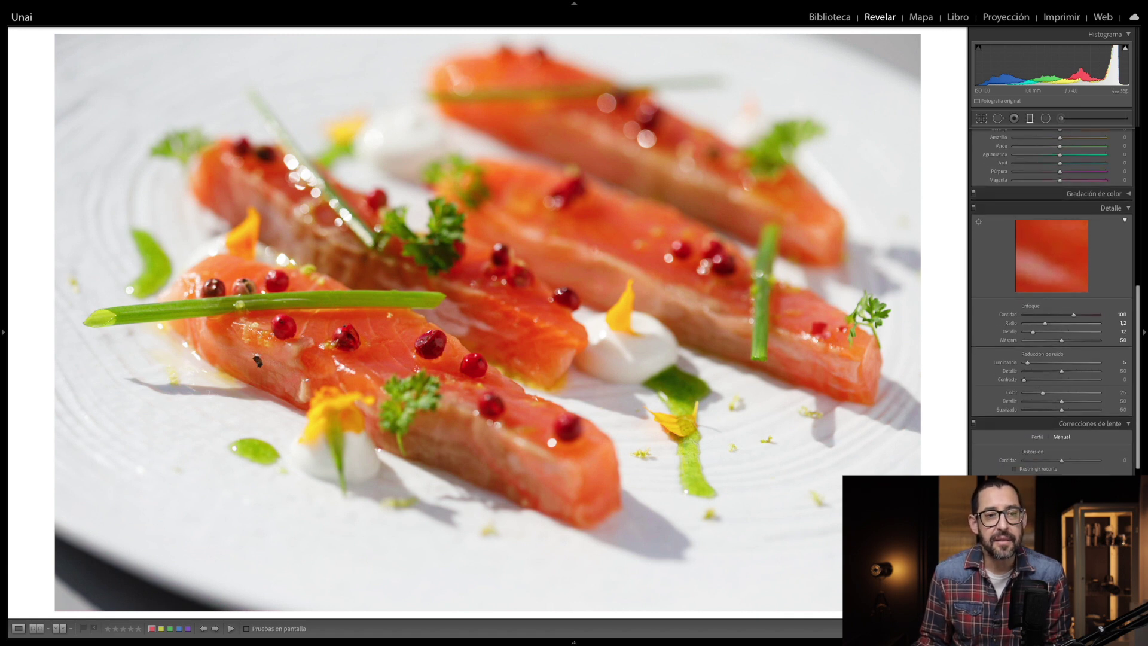
pyautogui.scroll(-2, 1053, 299)
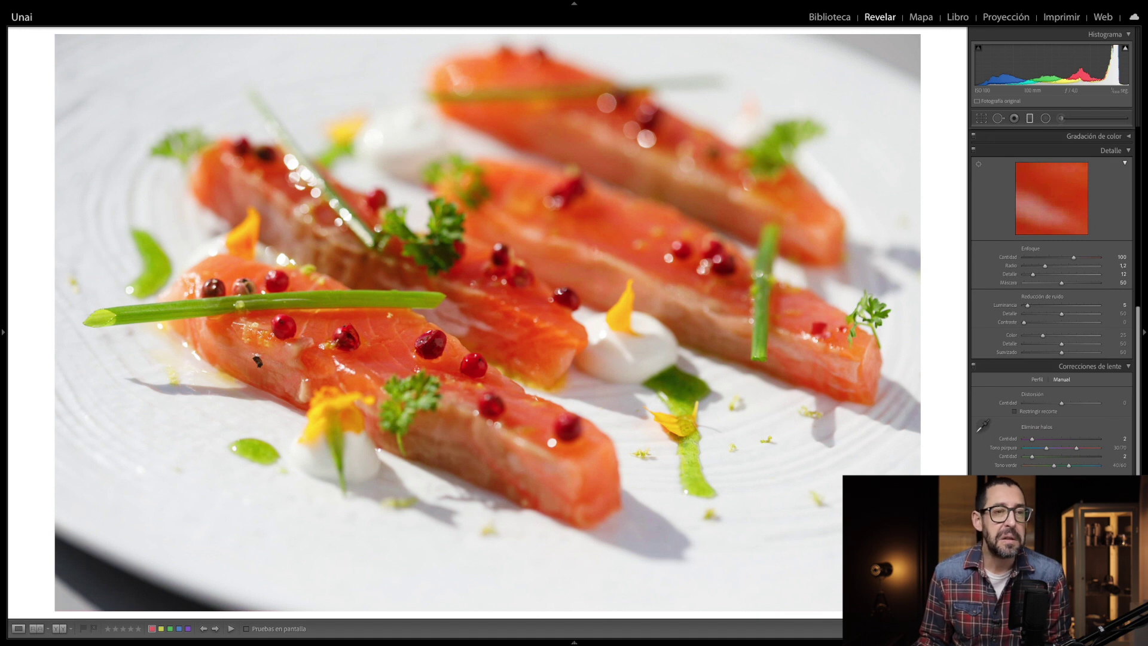
pyautogui.scroll(-2, 1053, 299)
pyautogui.scroll(-1, 1052, 299)
pyautogui.scroll(-1, 1039, 285)
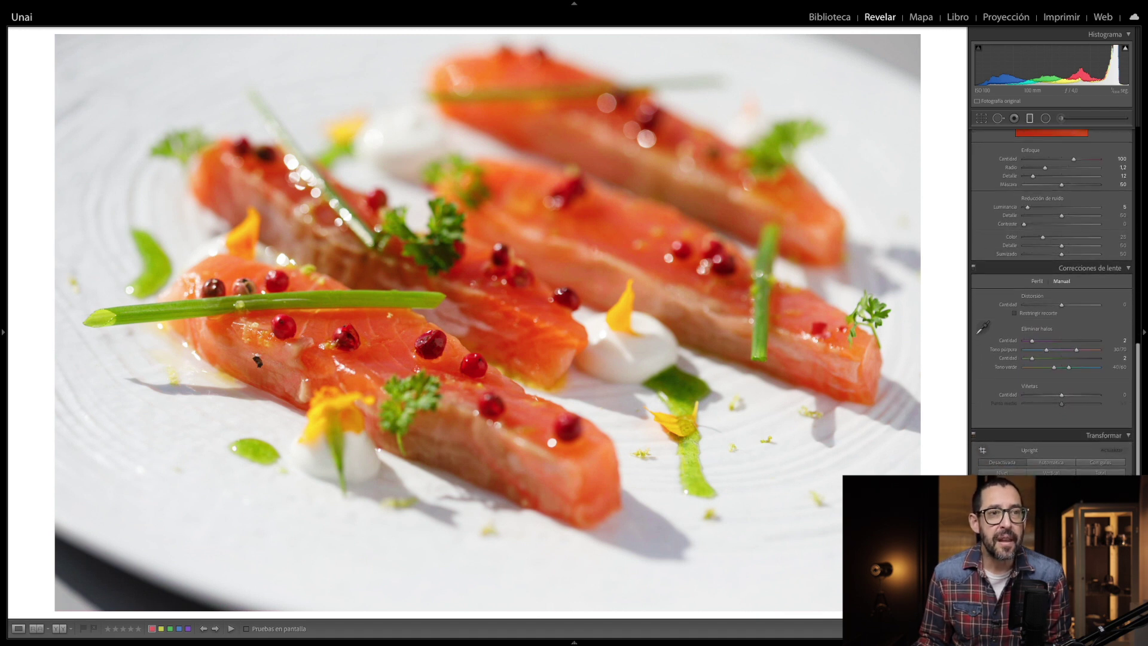
pyautogui.click(1038, 285)
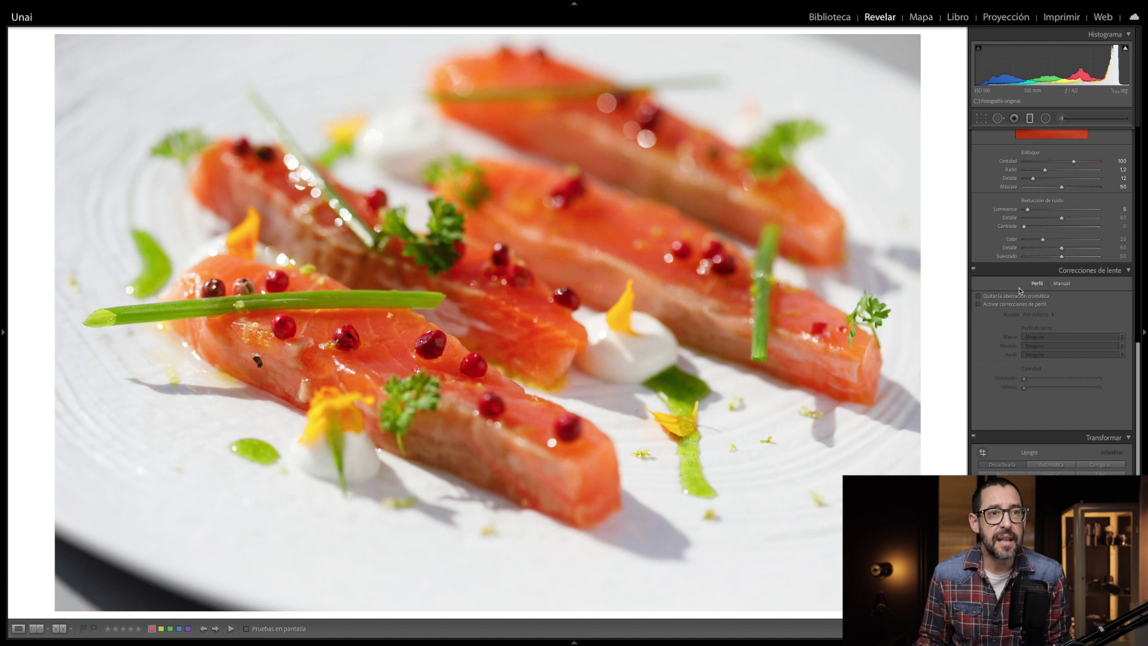
pyautogui.click(979, 304)
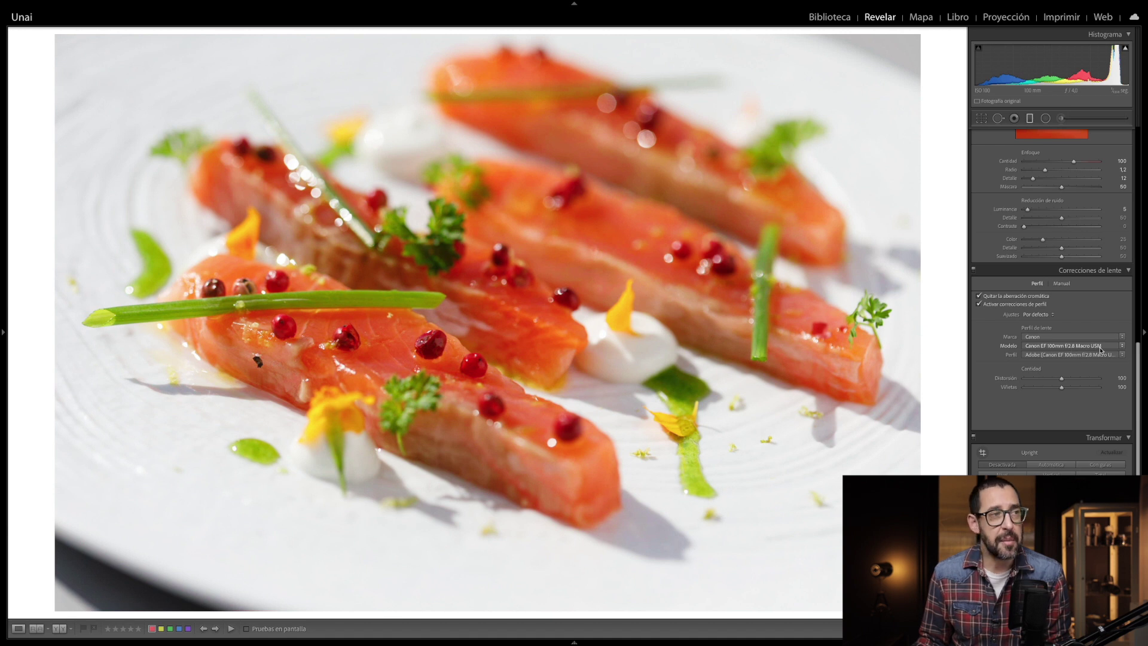
# Toggle Lens Corrections off and on twice to compare the vignetting fix
pyautogui.click(974, 271)
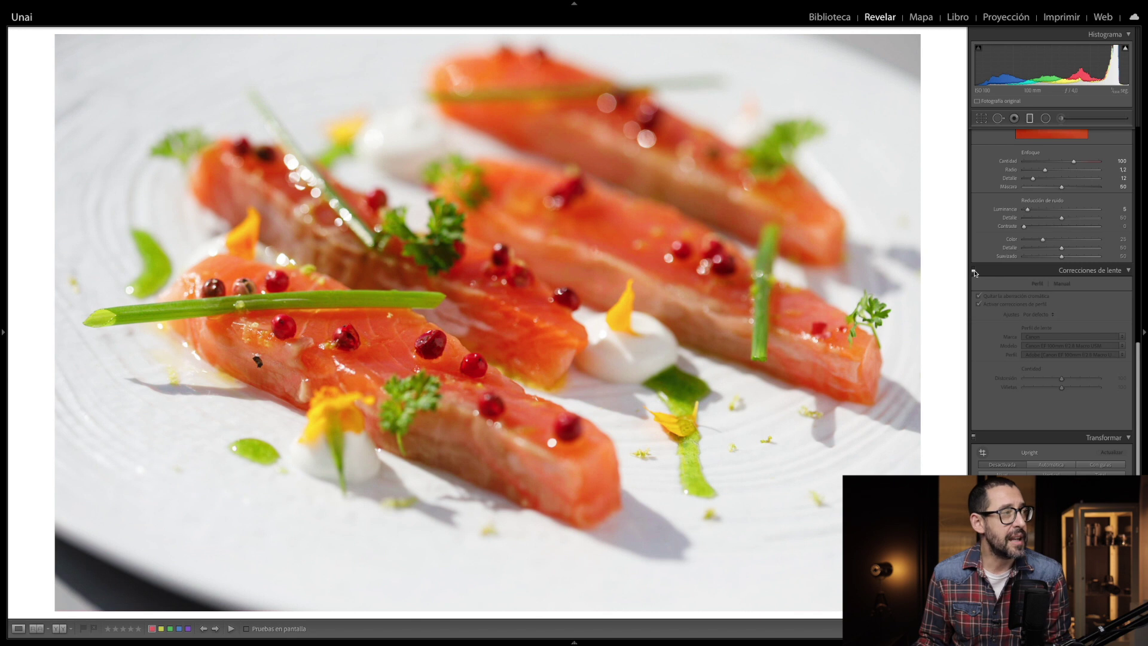
pyautogui.click(974, 270)
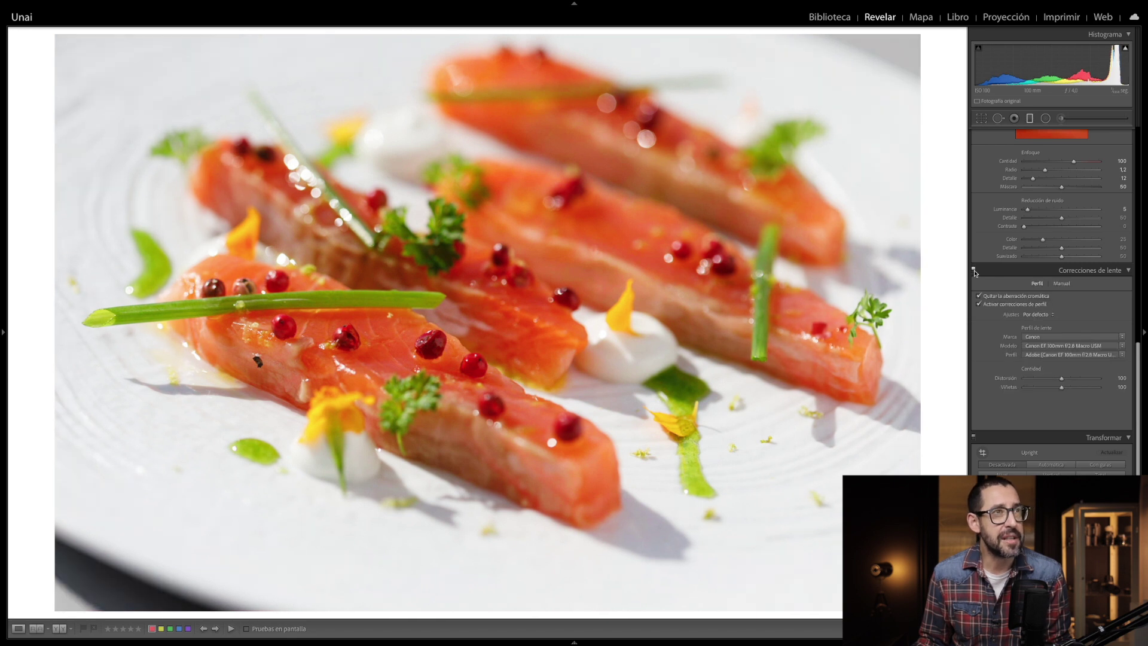
pyautogui.click(974, 271)
pyautogui.click(974, 271)
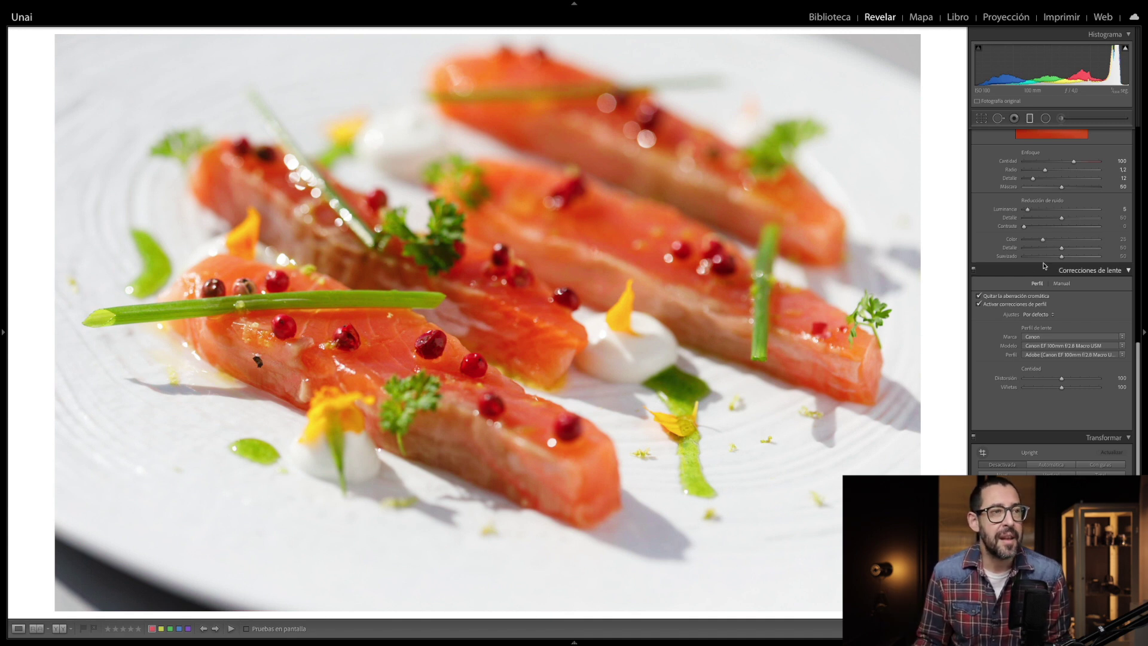
# Raise Shadows to about +41 and select the Brush mask tool
pyautogui.scroll(5, 1063, 259)
pyautogui.scroll(5, 1064, 258)
pyautogui.scroll(5, 1064, 258)
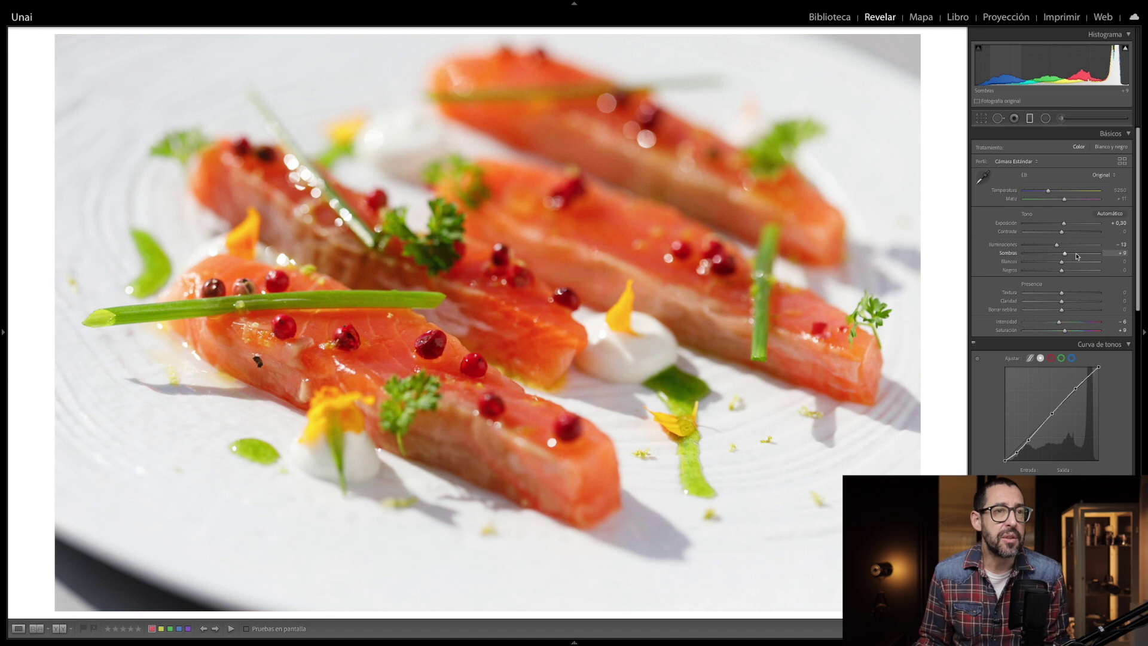
pyautogui.click(1077, 253)
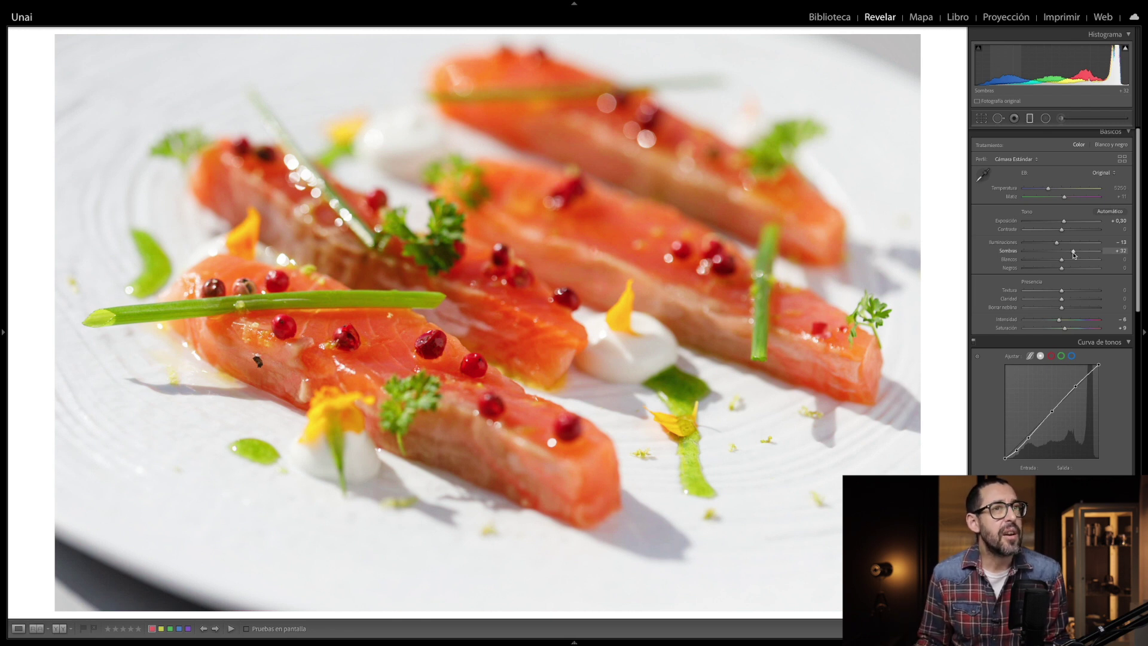
pyautogui.click(1061, 120)
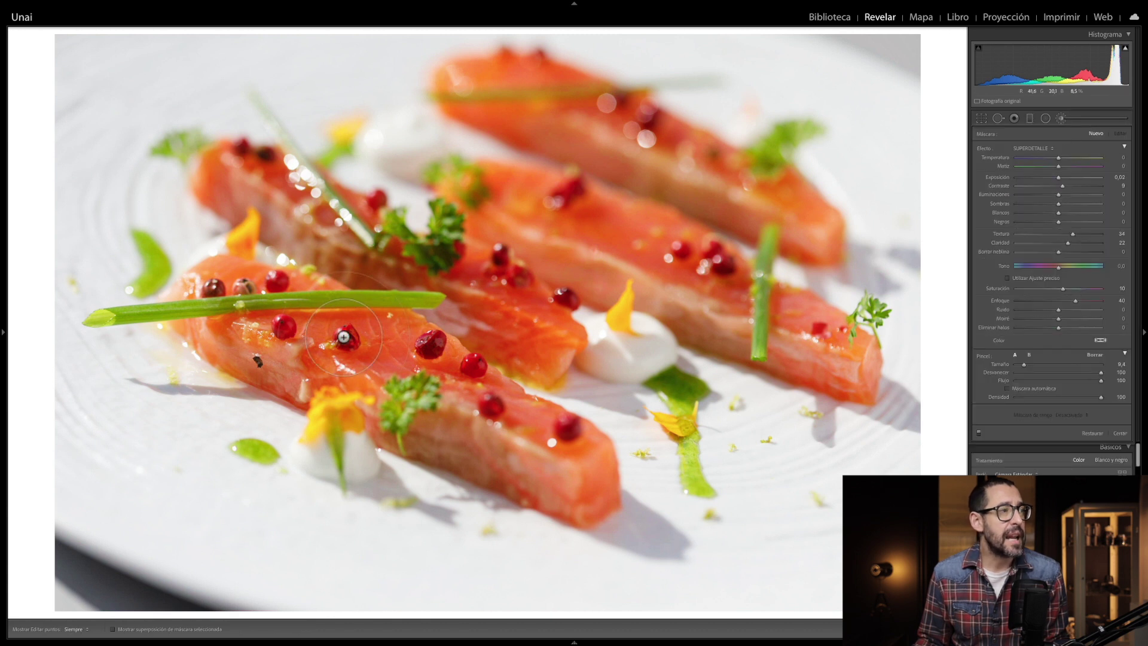
# Paint the SUPERDETALLE brush mask over the front salmon slice, toggling edit pins off and on
pyautogui.moveTo(227, 304); pyautogui.dragTo(580, 433)
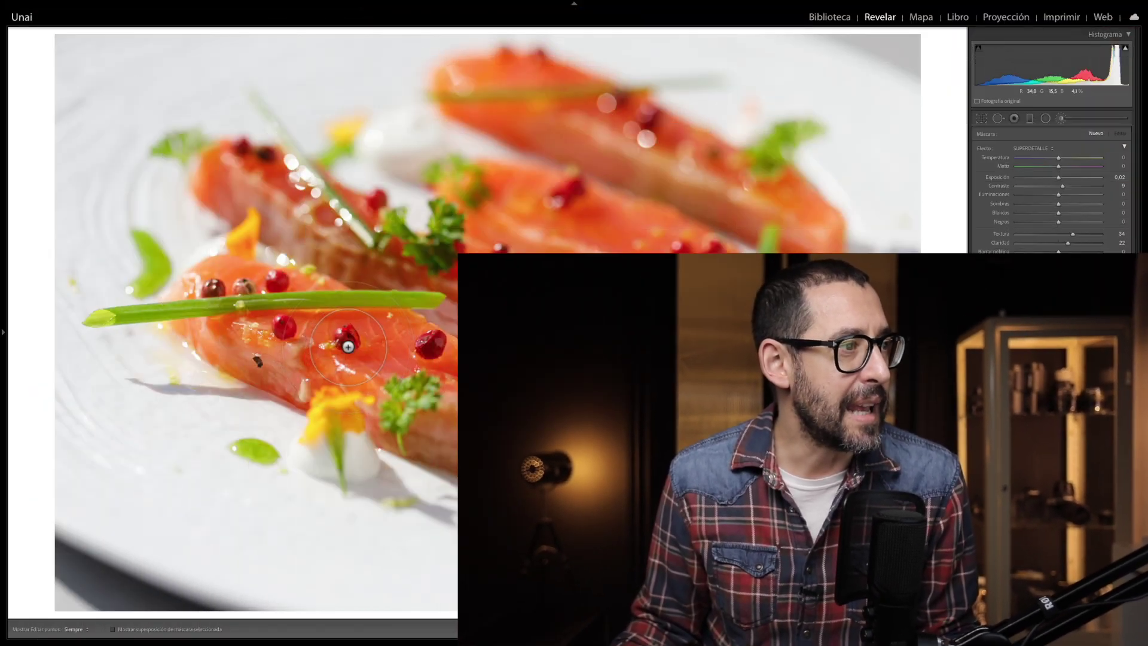
pyautogui.press('h')
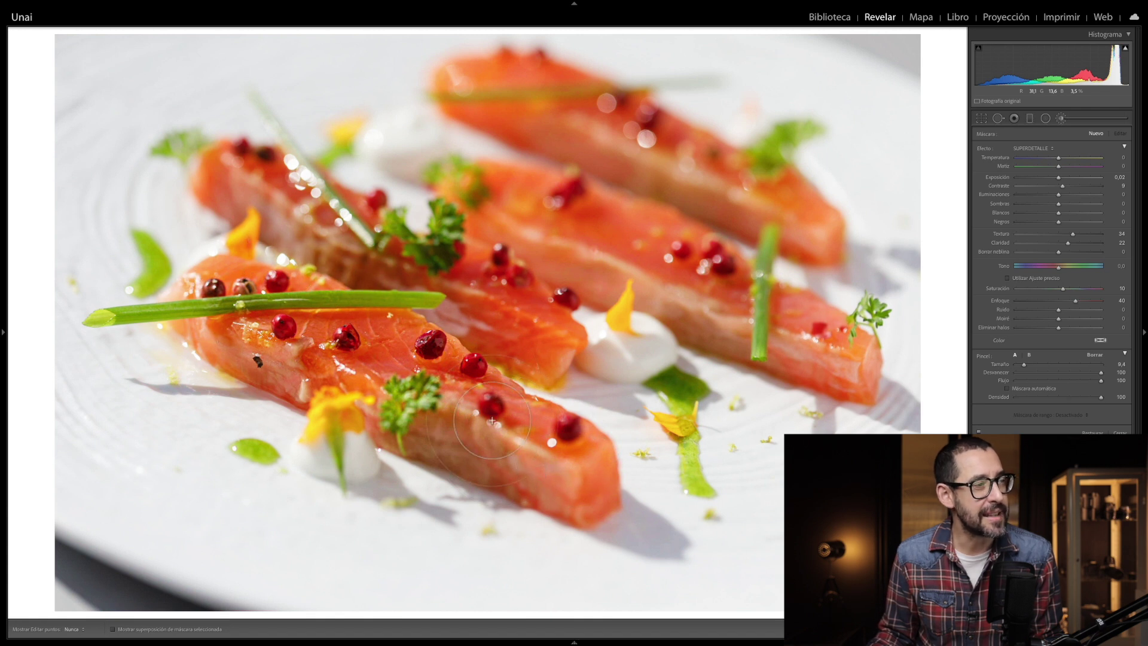
pyautogui.press('h')
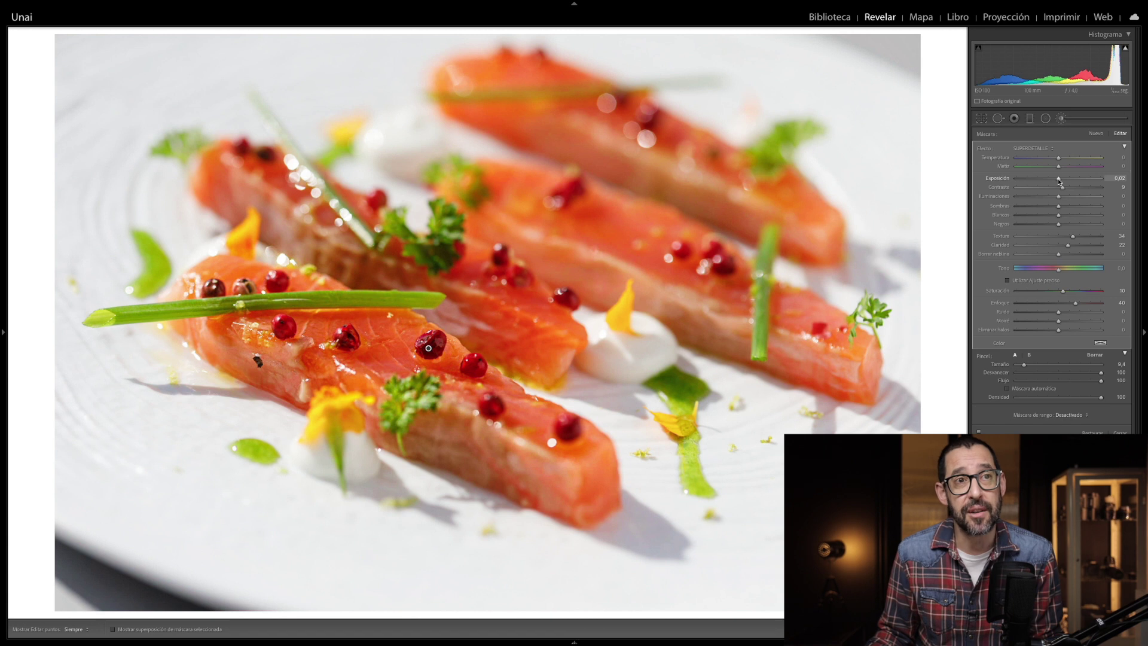
# Raise the brush mask's Exposure to about +0,89 to brighten the salmon slice
pyautogui.moveTo(1061, 182); pyautogui.dragTo(1064, 183)
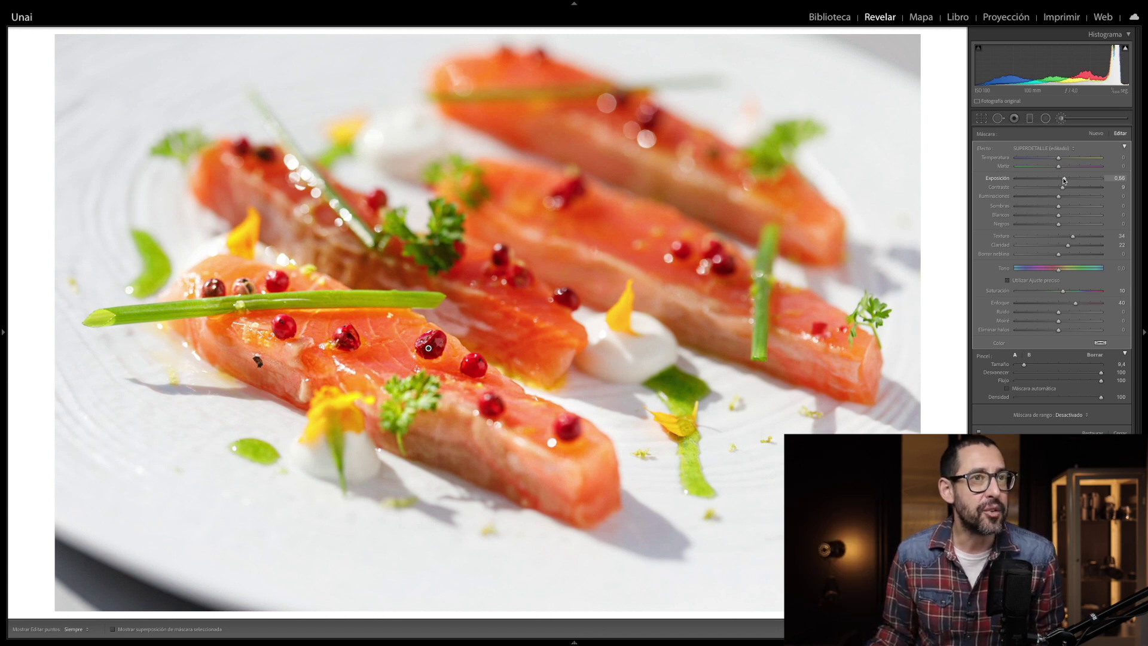
pyautogui.moveTo(1064, 180); pyautogui.dragTo(1066, 180)
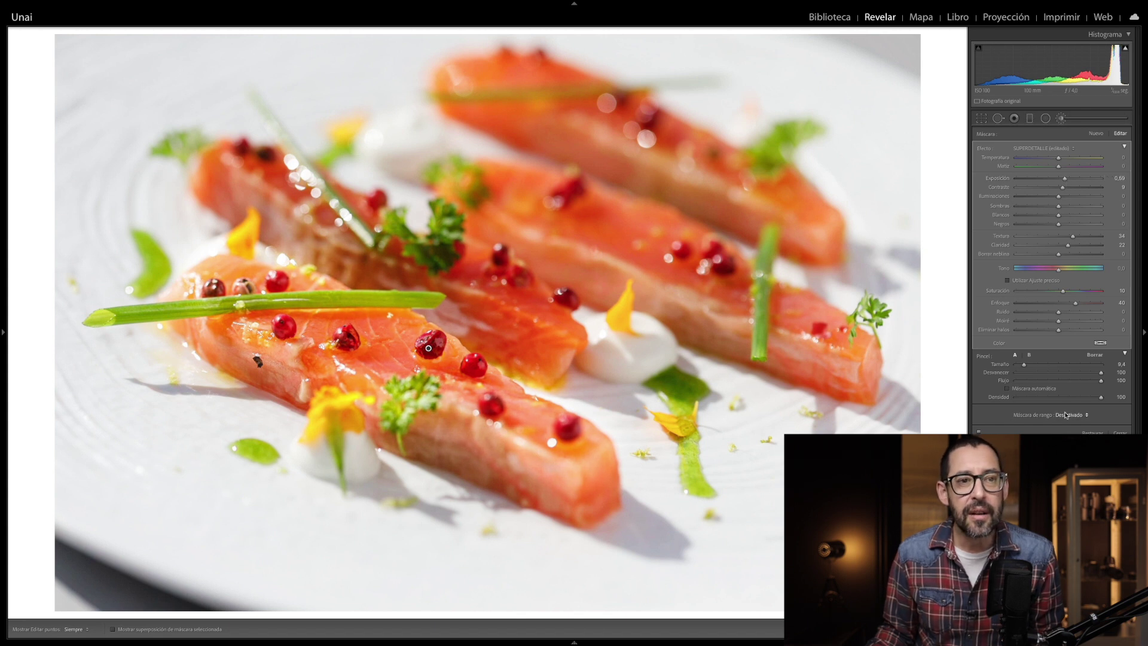
# Set the SUPERDETALLE brush mask's Range Mask to Luminancia
pyautogui.click(1086, 417)
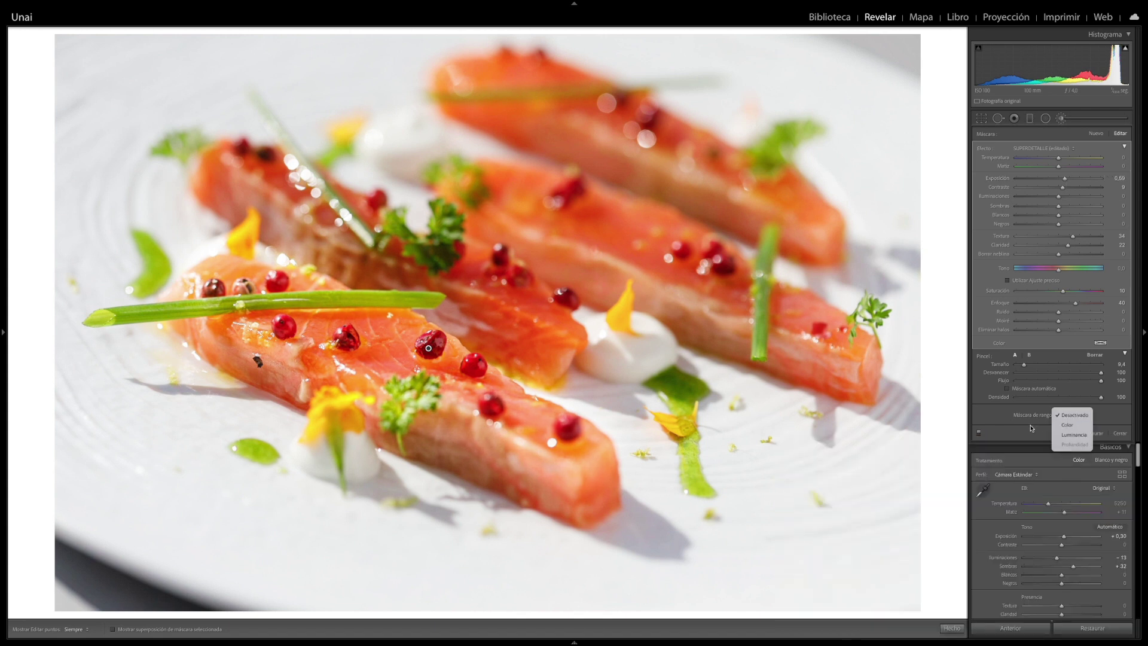
pyautogui.click(1035, 426)
pyautogui.click(1086, 412)
pyautogui.click(1084, 435)
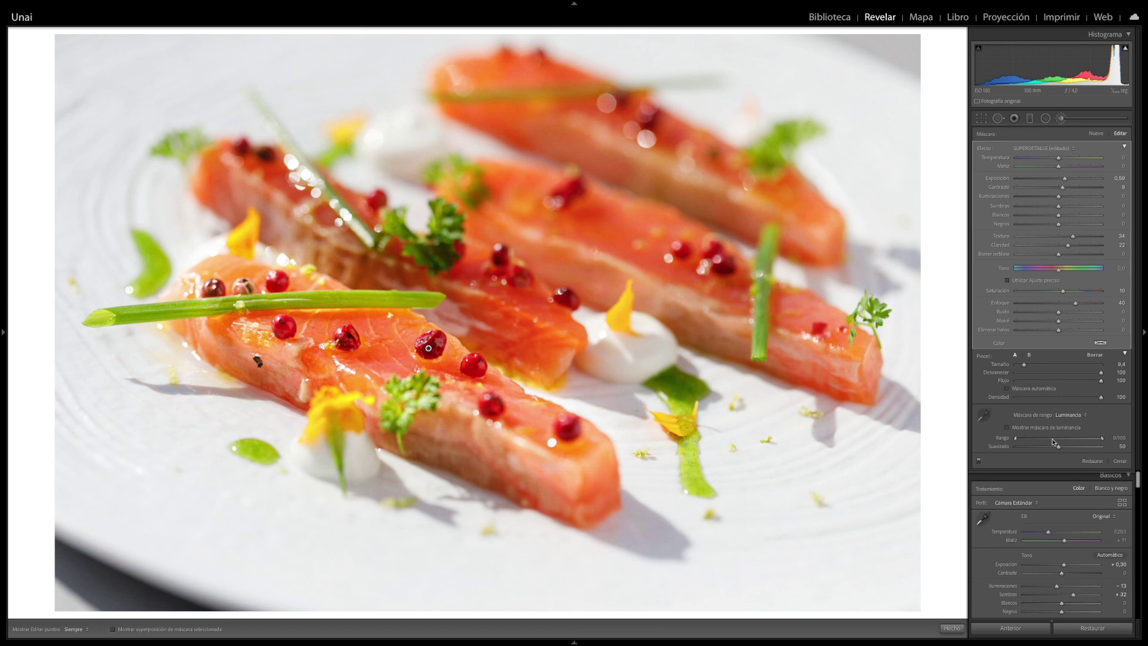
# Narrow the luminance range to the fish's darker tones and set smoothness to 67, previewing the mask
pyautogui.click(1009, 427)
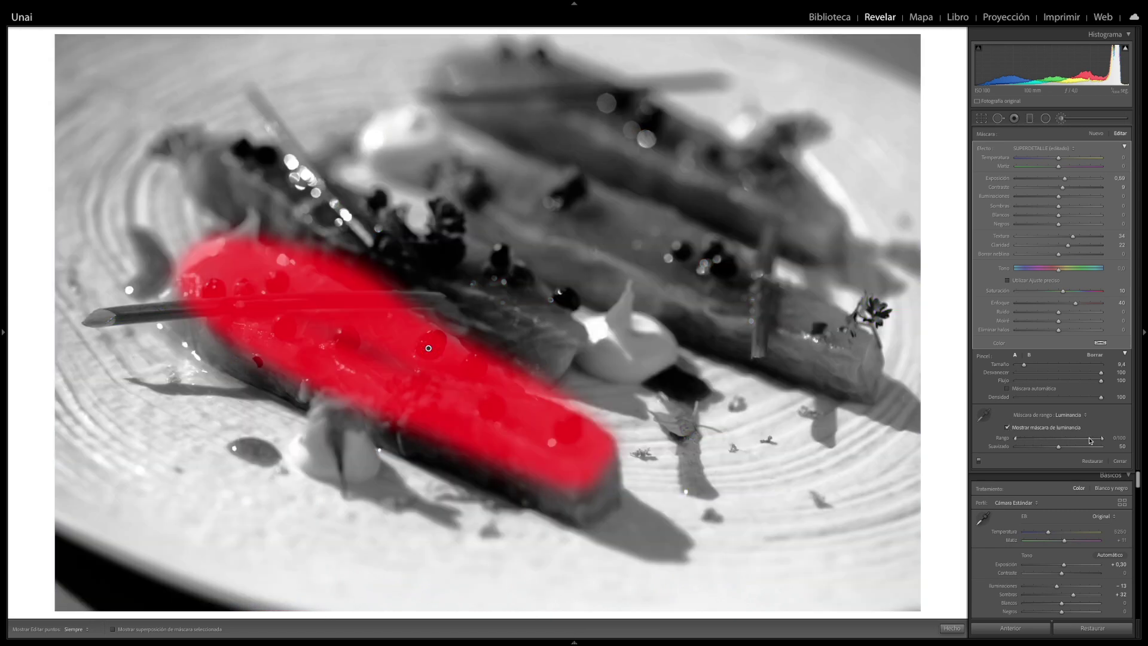
pyautogui.moveTo(1083, 442); pyautogui.dragTo(1054, 443)
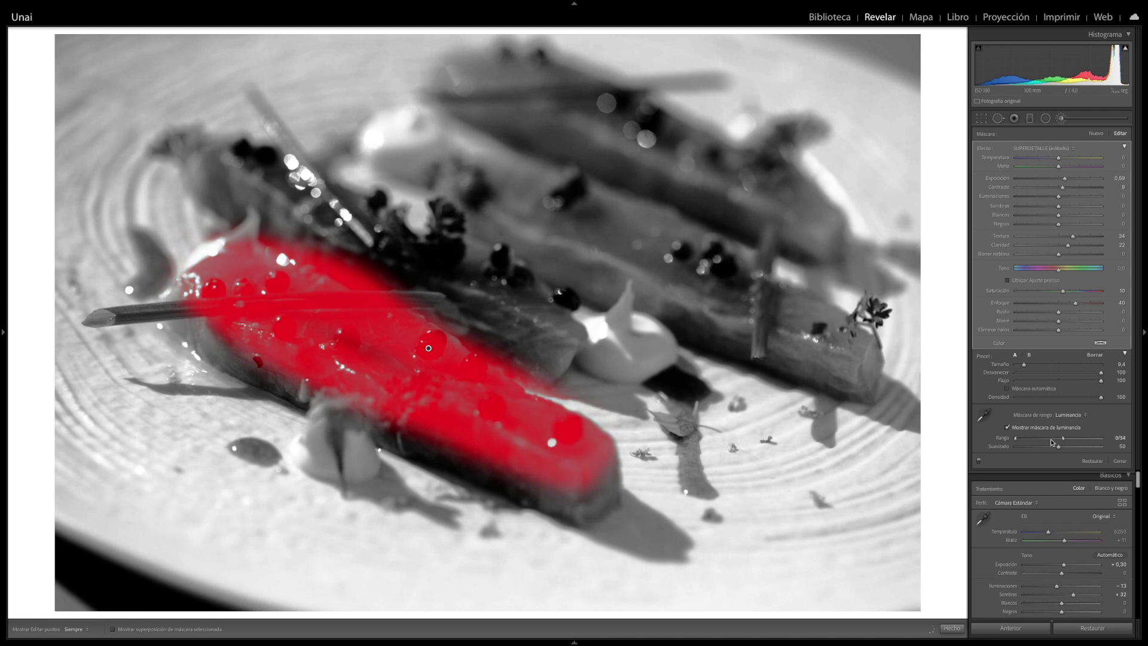
pyautogui.moveTo(1037, 443); pyautogui.dragTo(1091, 440)
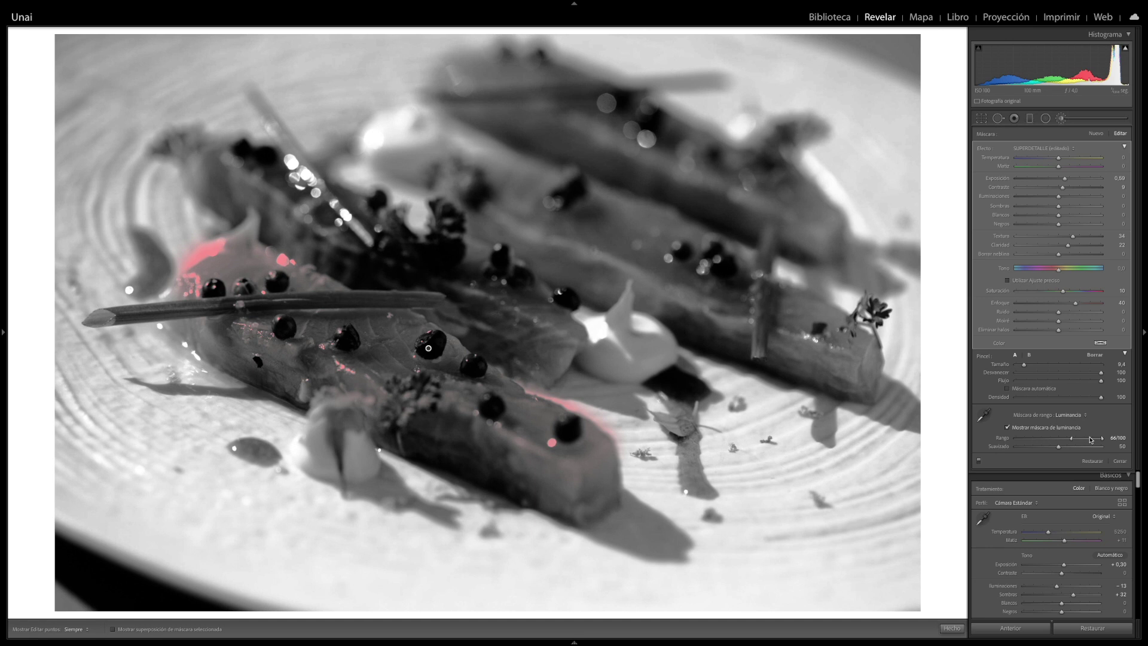
pyautogui.moveTo(1062, 442); pyautogui.dragTo(1029, 445)
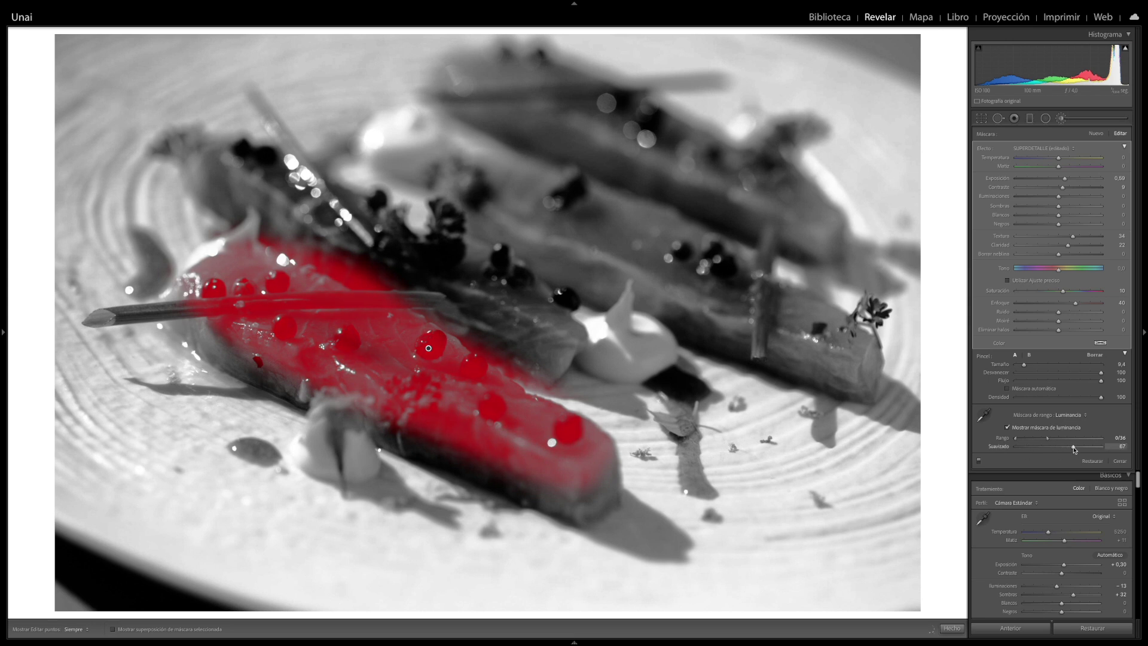
pyautogui.moveTo(1075, 450)
pyautogui.mouseDown()
pyautogui.moveTo(1036, 453)
pyautogui.moveTo(1074, 453)
pyautogui.mouseUp()
pyautogui.click(1007, 428)
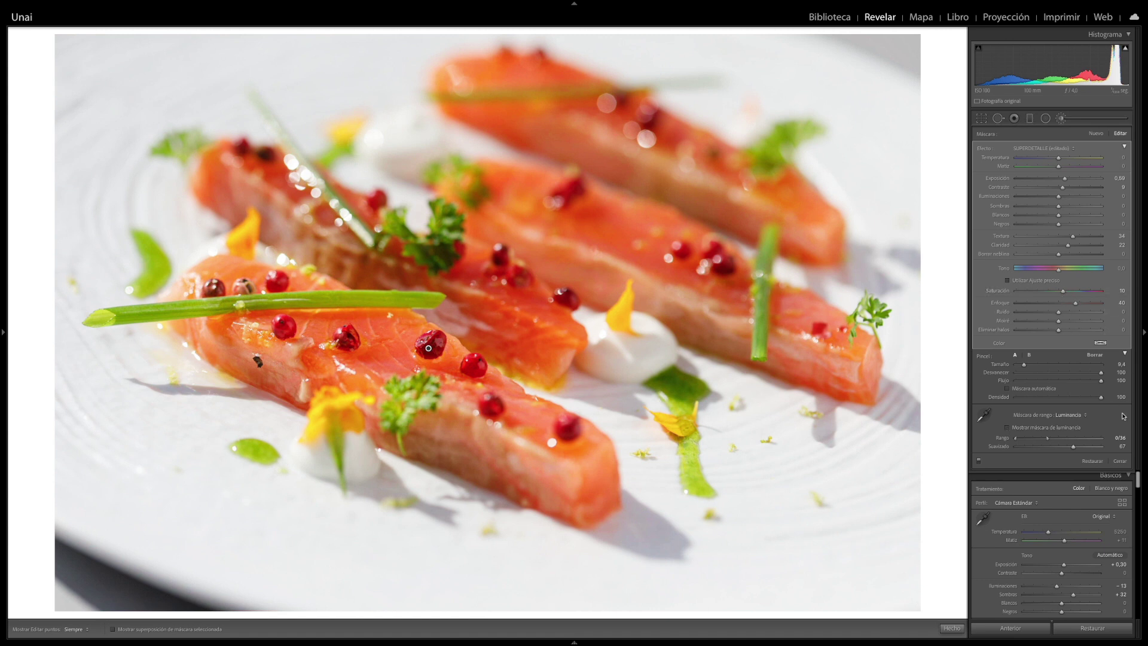
pyautogui.press('F6')
pyautogui.press('\\')
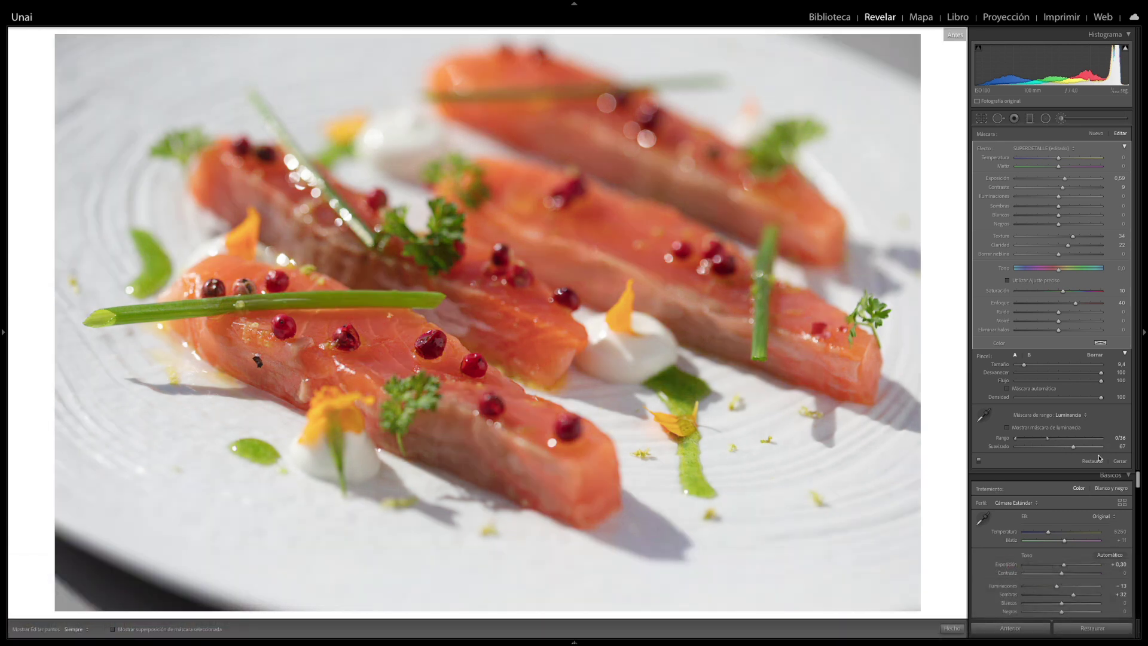
pyautogui.press('\\')
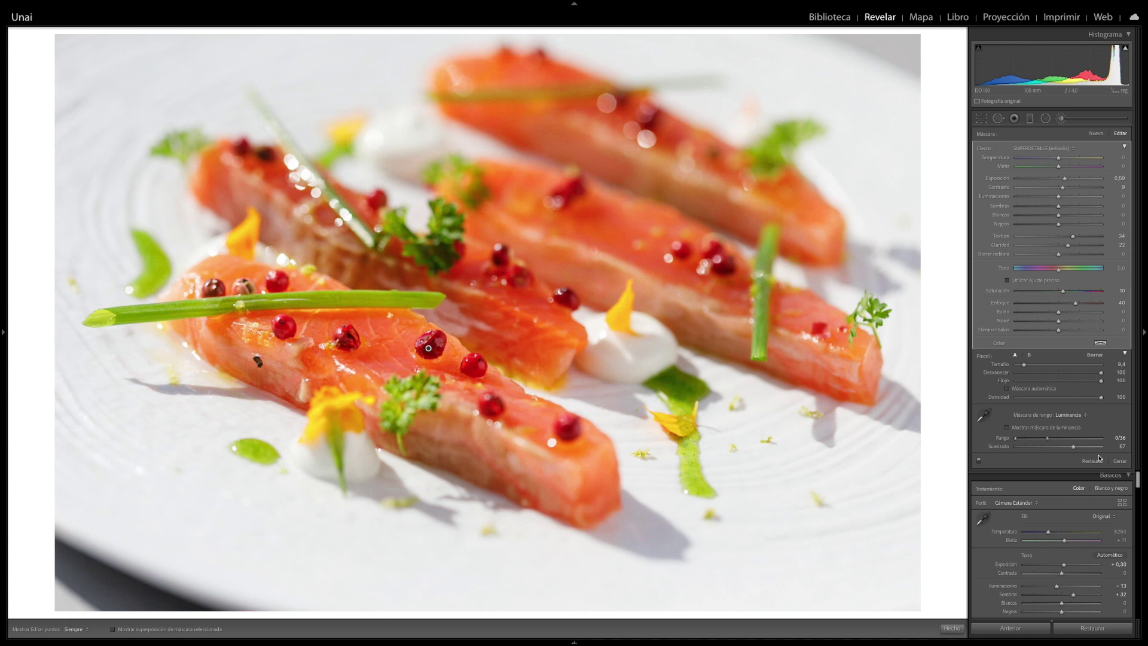
pyautogui.press('\\')
pyautogui.press('\\')
pyautogui.press('\\')
pyautogui.press('\\')
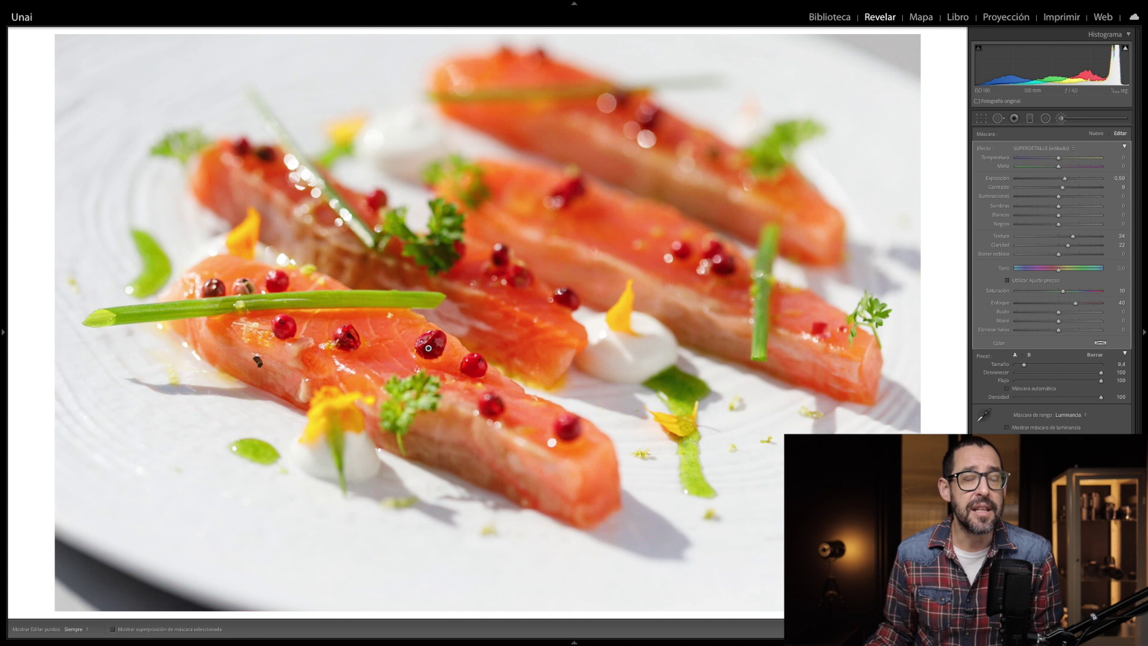
pyautogui.press('k')
# Scroll the Develop panel to review the global settings: exposure +0,30, highlights -13, shadows +32
pyautogui.scroll(-2, 1074, 412)
pyautogui.scroll(-3, 1075, 412)
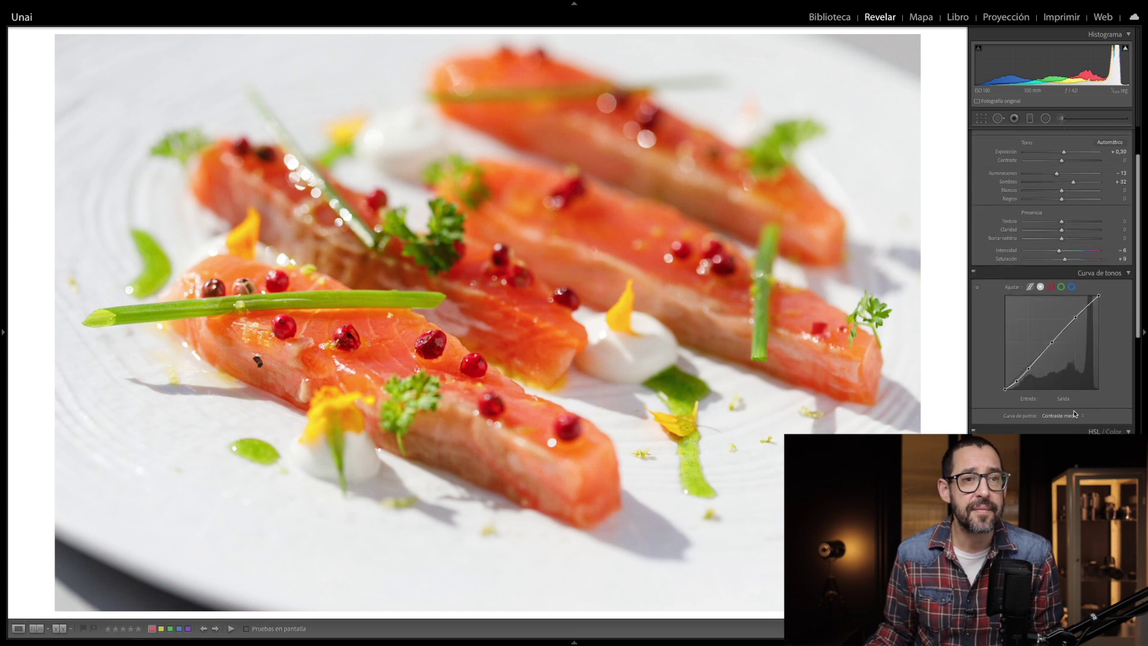
pyautogui.scroll(-1, 1074, 413)
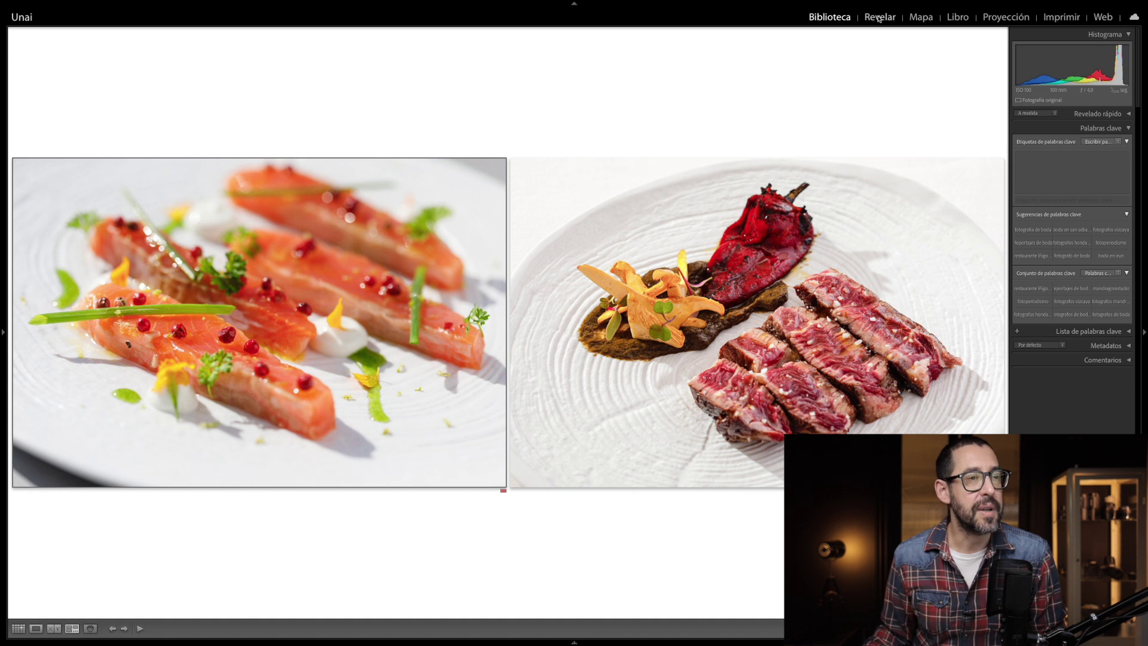
# Open the steak photo in Develop (Revelar) and reset all its settings with Ctrl+Shift+R
pyautogui.click(885, 288)
pyautogui.moveTo(878, 18)
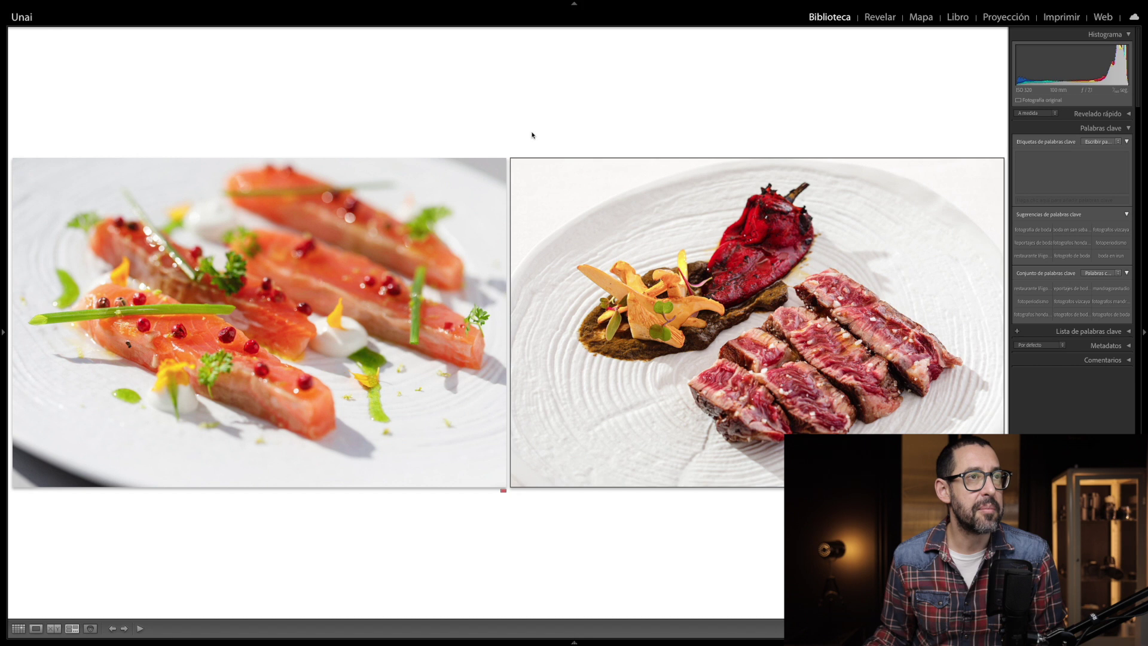
pyautogui.click(878, 21)
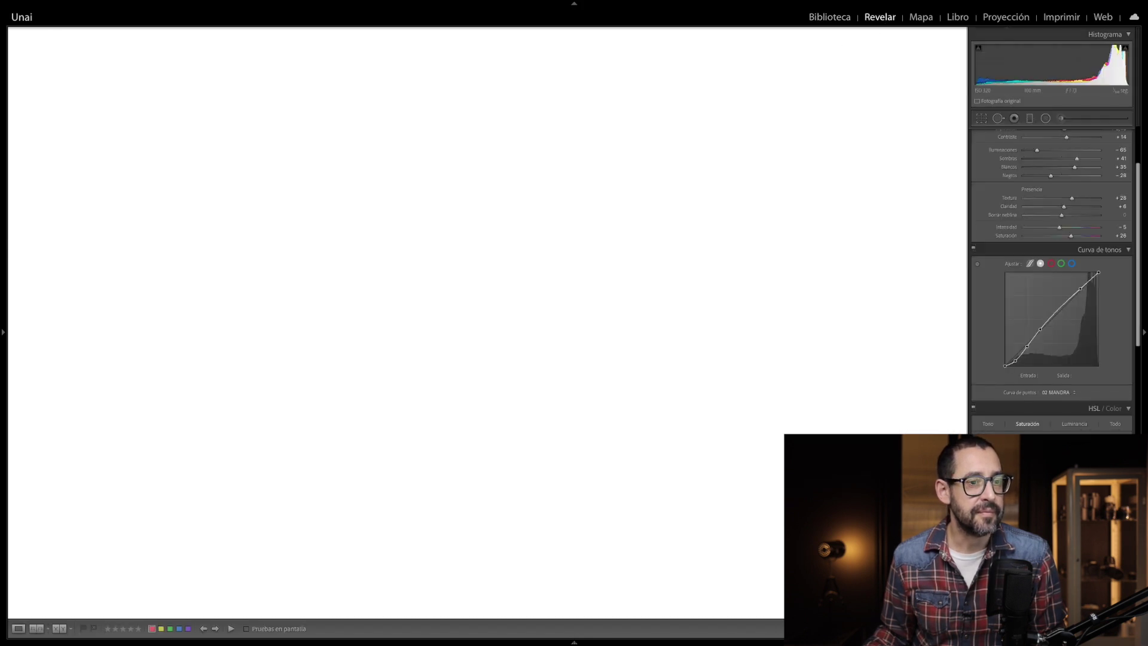
pyautogui.hotkey('ctrl', 'shift', 'r')
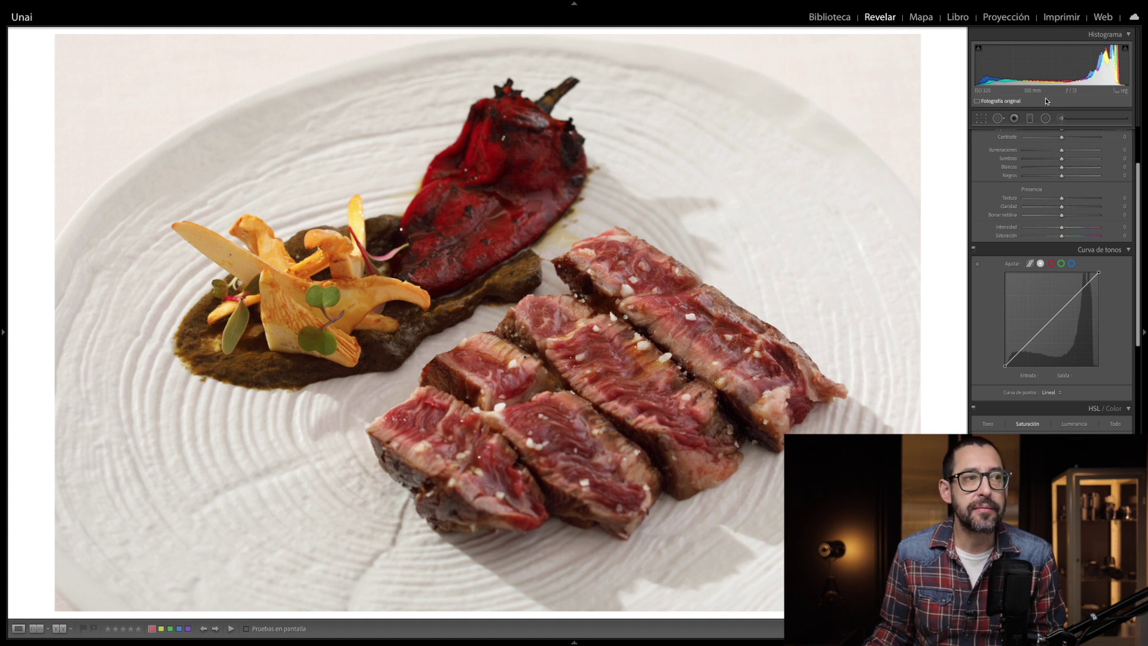
pyautogui.moveTo(1000, 100)
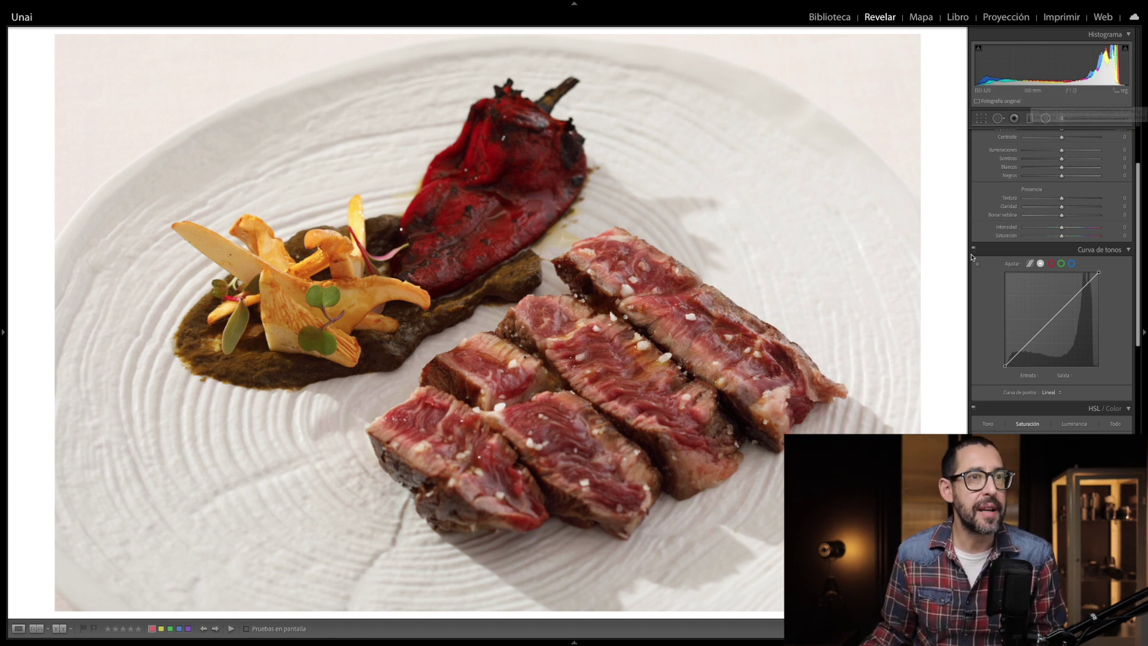
# Select the salmon photo alongside the steak photo and bring up the Sincronizar settings options
pyautogui.scroll(3, 1047, 269)
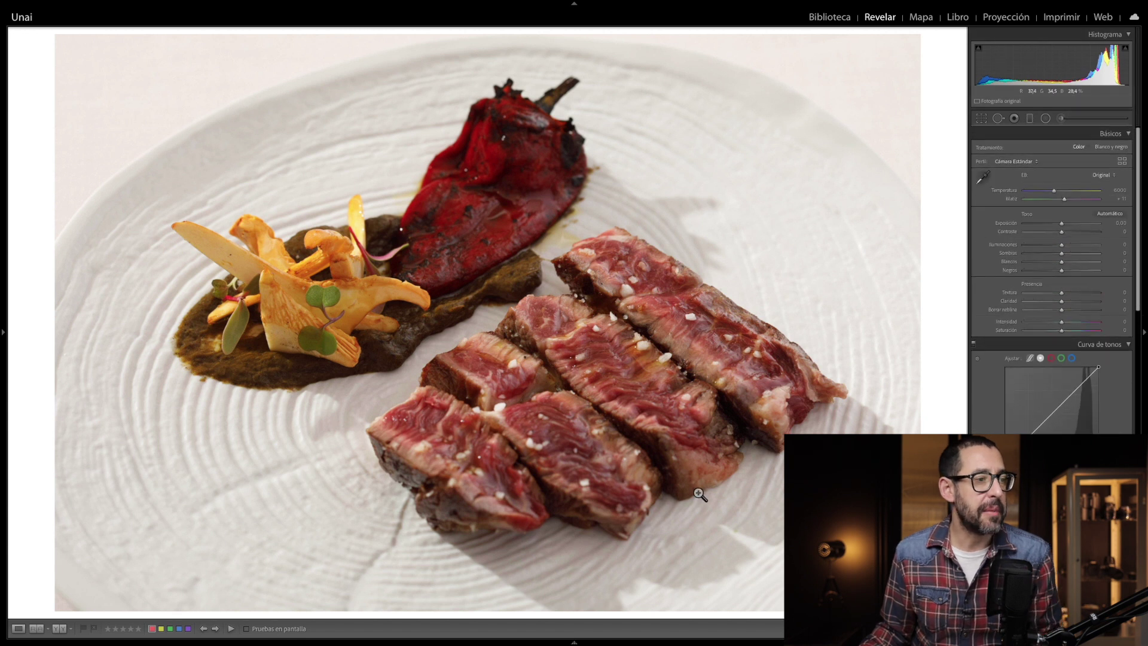
pyautogui.moveTo(574, 639)
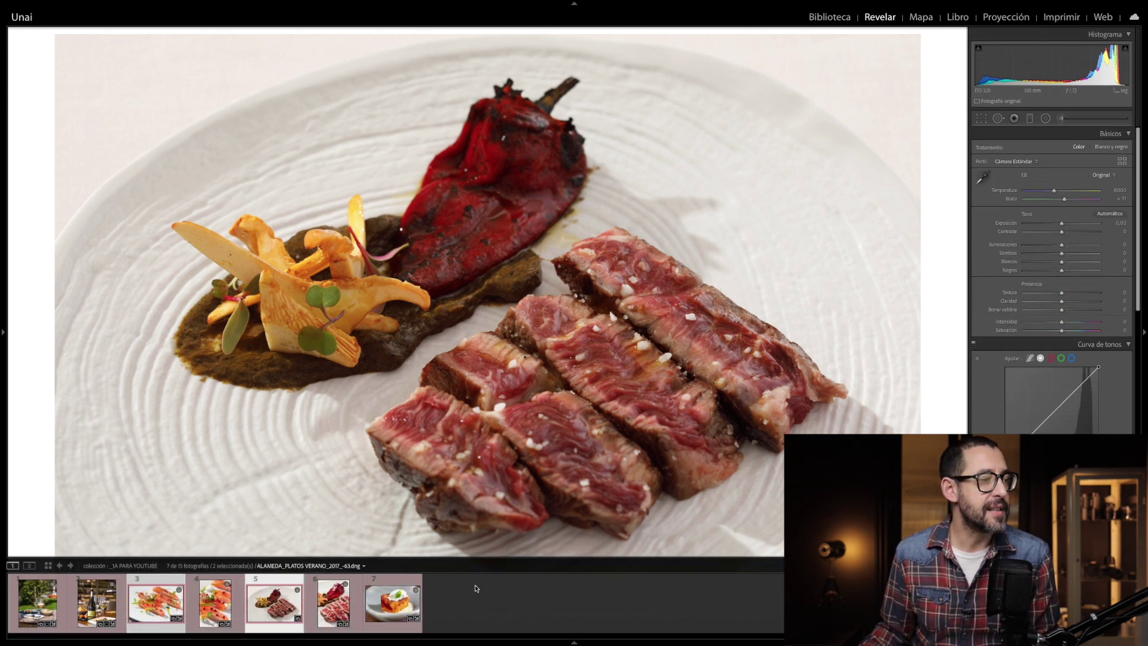
pyautogui.click(166, 606)
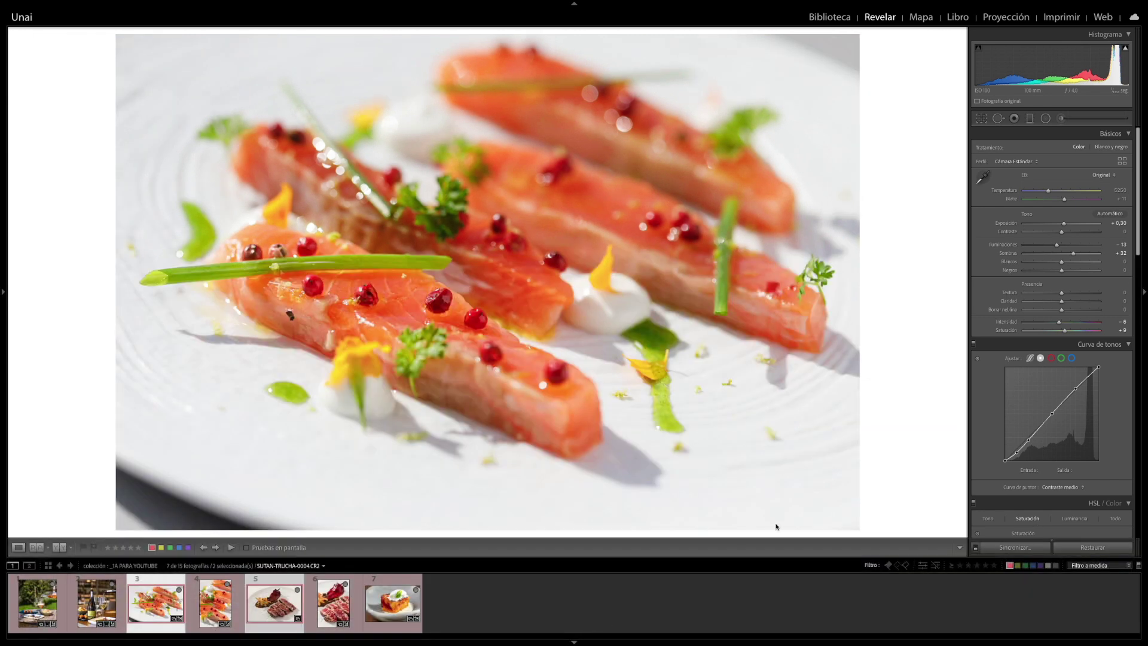
pyautogui.click(1016, 548)
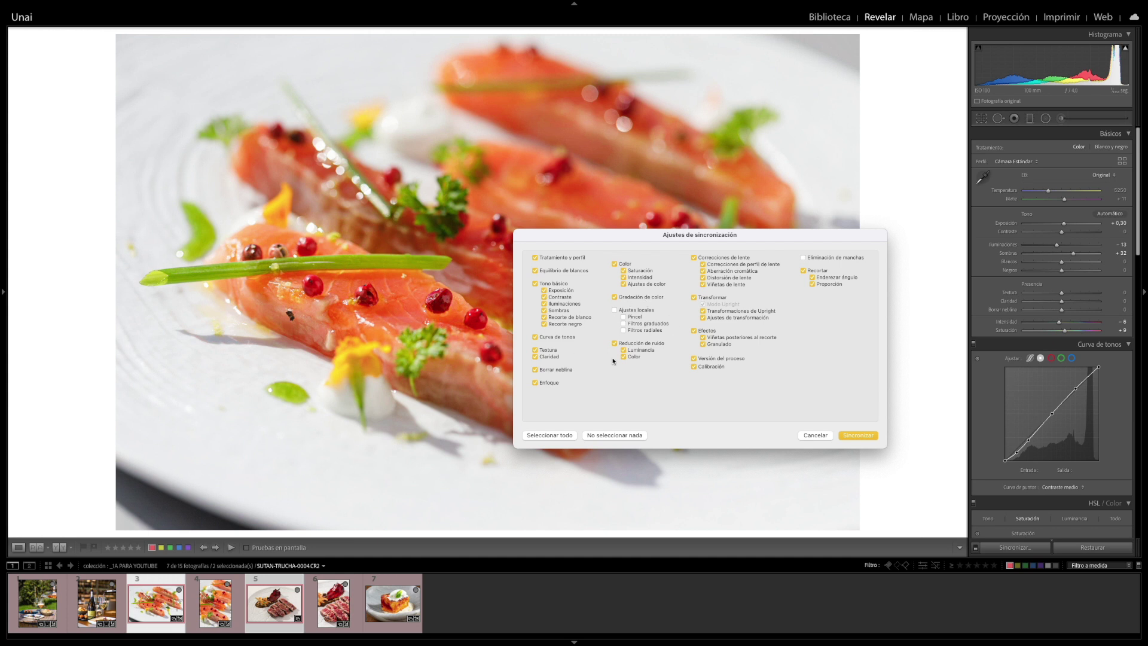
# Sync the salmon photo's settings onto the steak photo and view the steak result enlarged
pyautogui.click(851, 434)
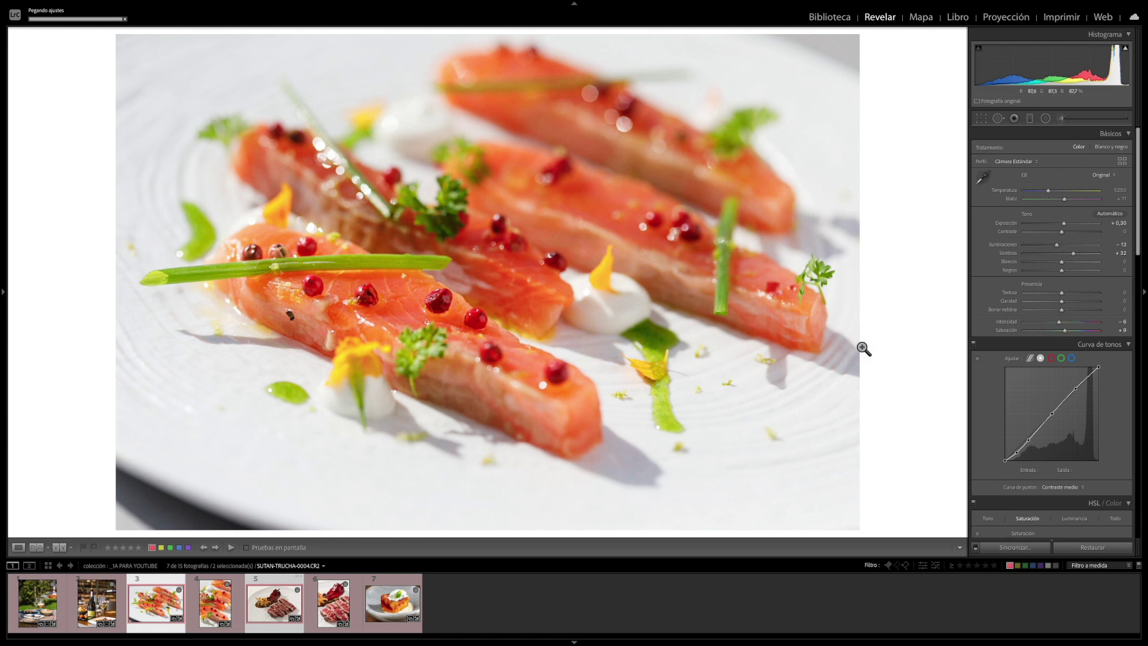
pyautogui.click(283, 608)
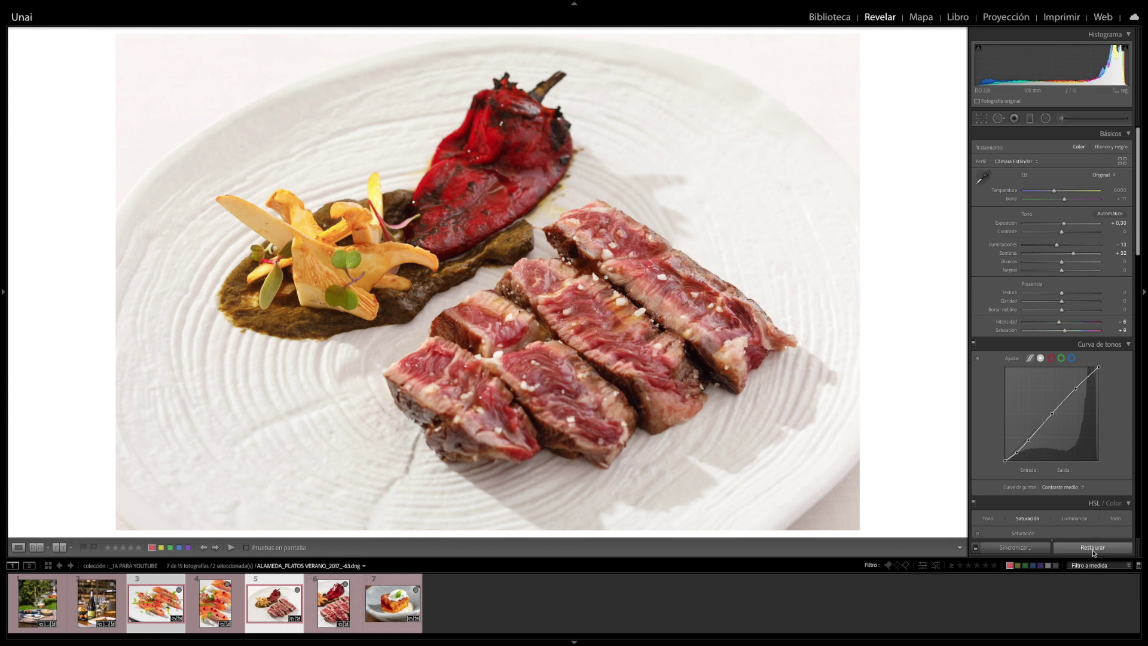
pyautogui.click(3, 291)
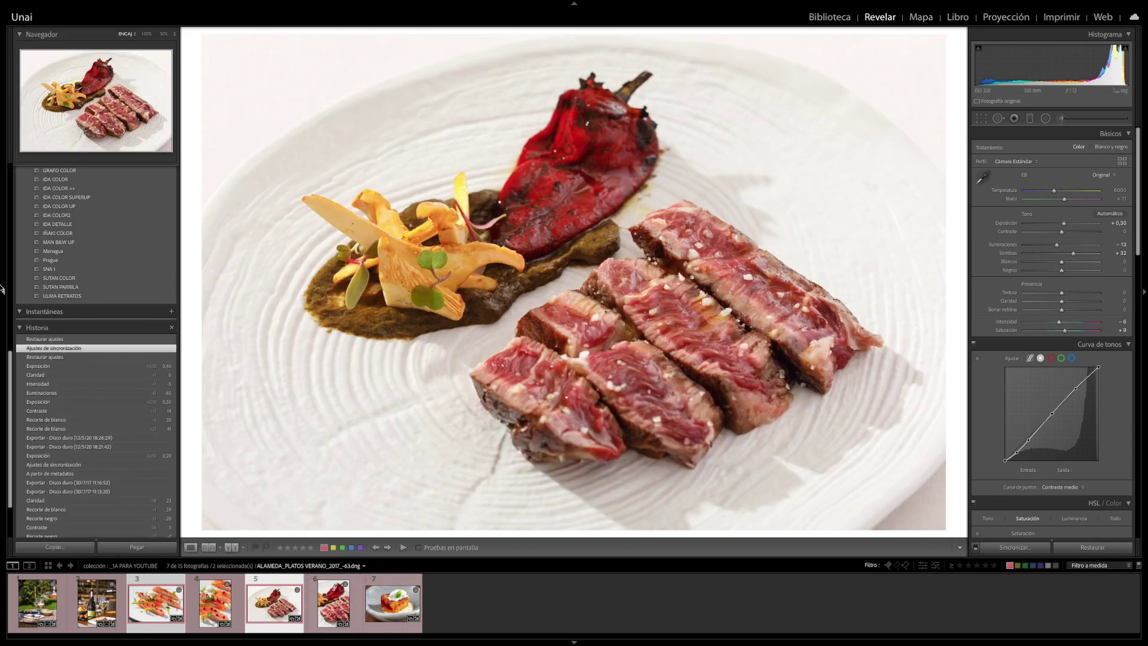
pyautogui.click(2, 290)
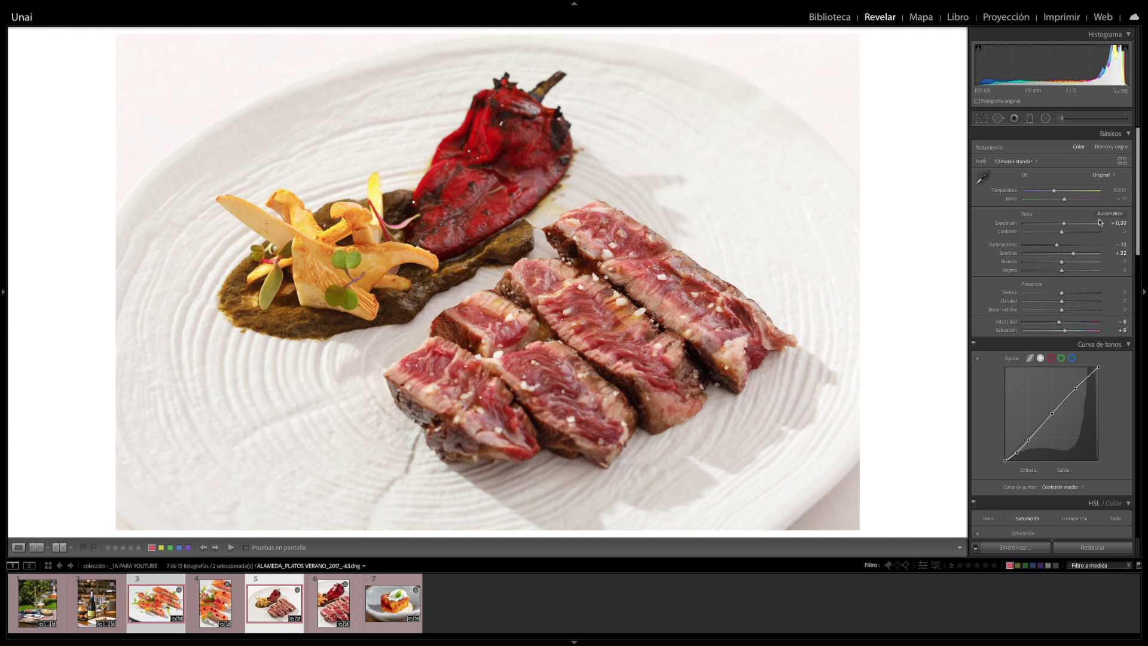
# Raise the steak photo's exposure and saturation slightly and pull highlights down to about -56
pyautogui.moveTo(1064, 227); pyautogui.dragTo(1065, 233)
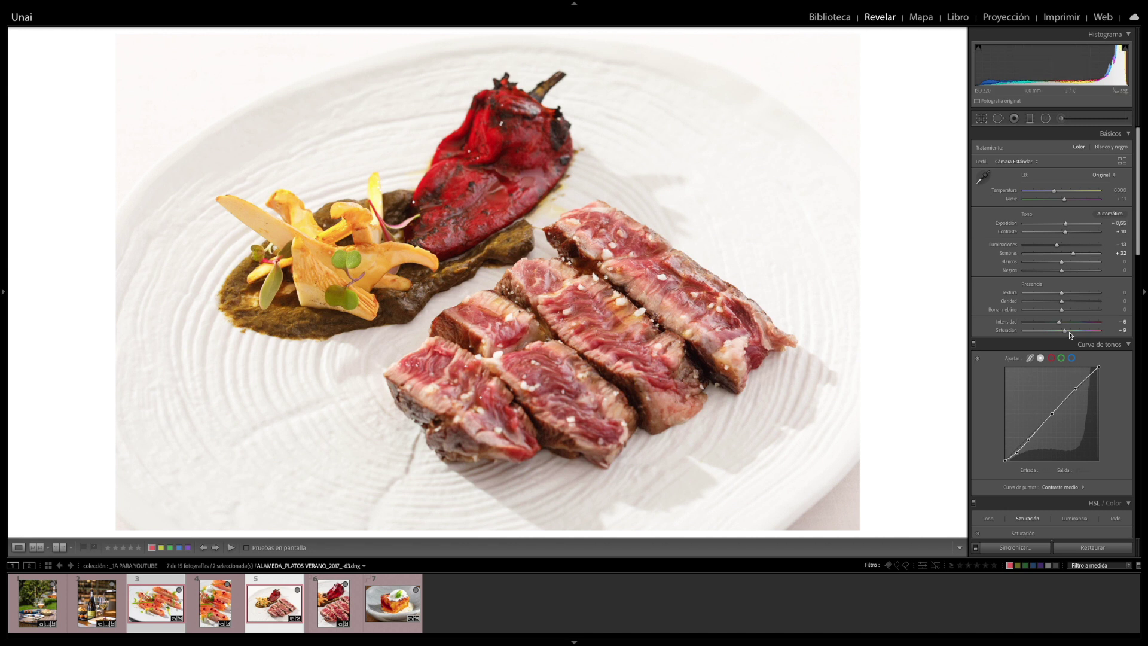
pyautogui.moveTo(1065, 332); pyautogui.dragTo(1068, 335)
pyautogui.moveTo(1057, 245); pyautogui.dragTo(1043, 249)
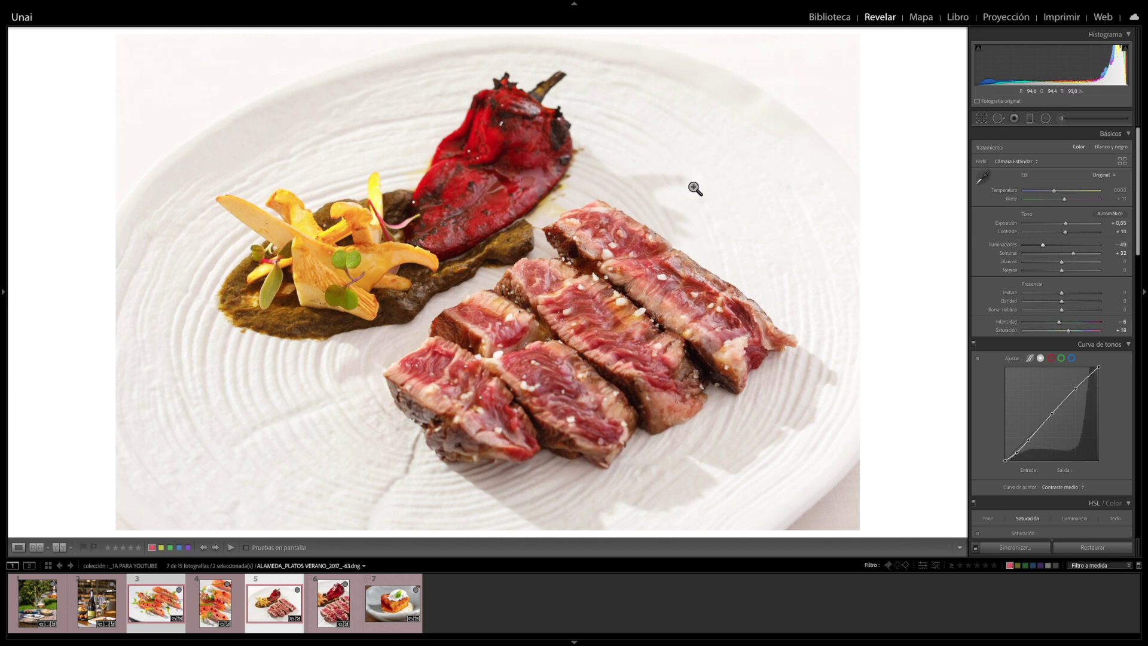
pyautogui.moveTo(1041, 247); pyautogui.dragTo(1040, 248)
pyautogui.scroll(-5, 1019, 365)
pyautogui.scroll(-3, 1020, 365)
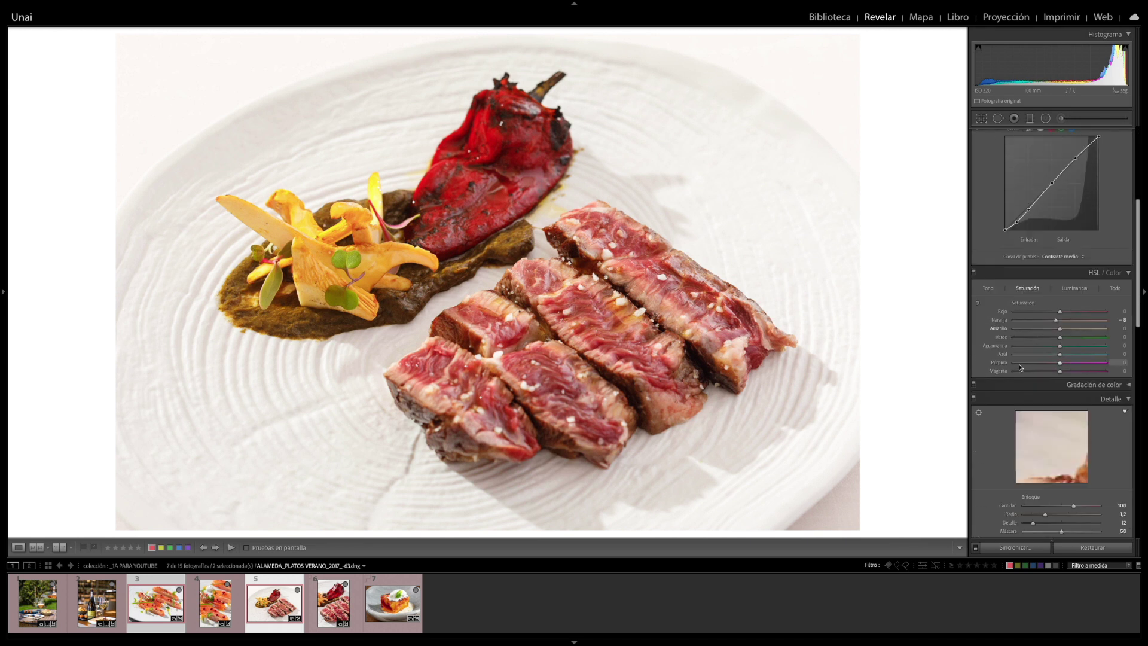
pyautogui.scroll(-3, 1020, 364)
pyautogui.scroll(2, 1019, 365)
pyautogui.scroll(3, 1028, 359)
pyautogui.scroll(3, 1040, 353)
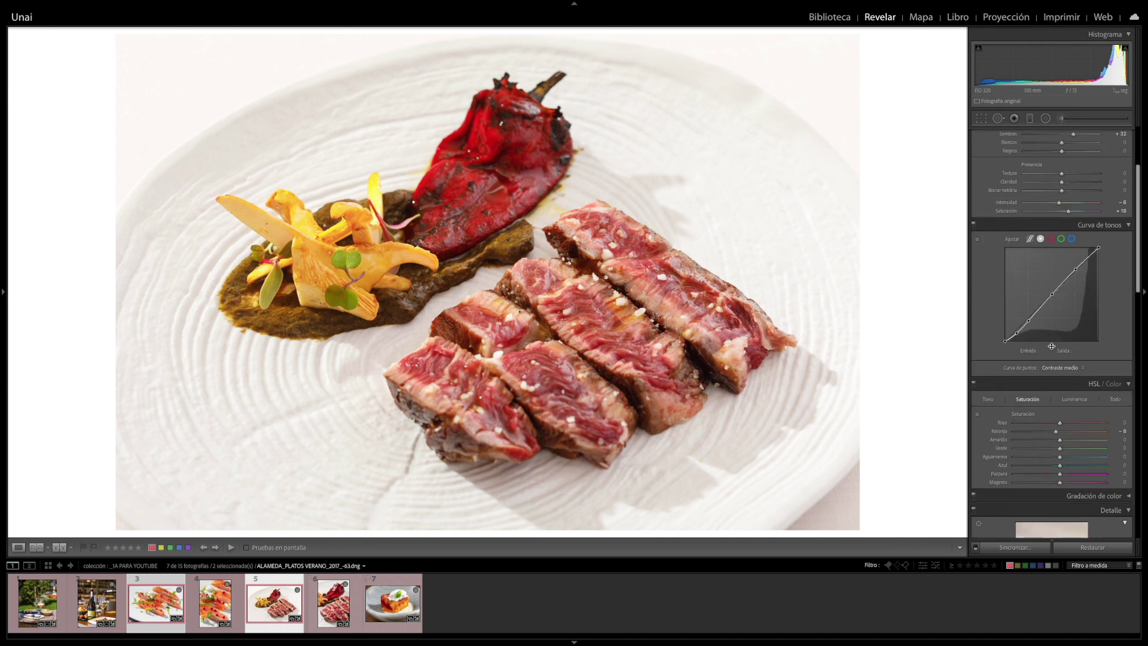
pyautogui.scroll(2, 1052, 349)
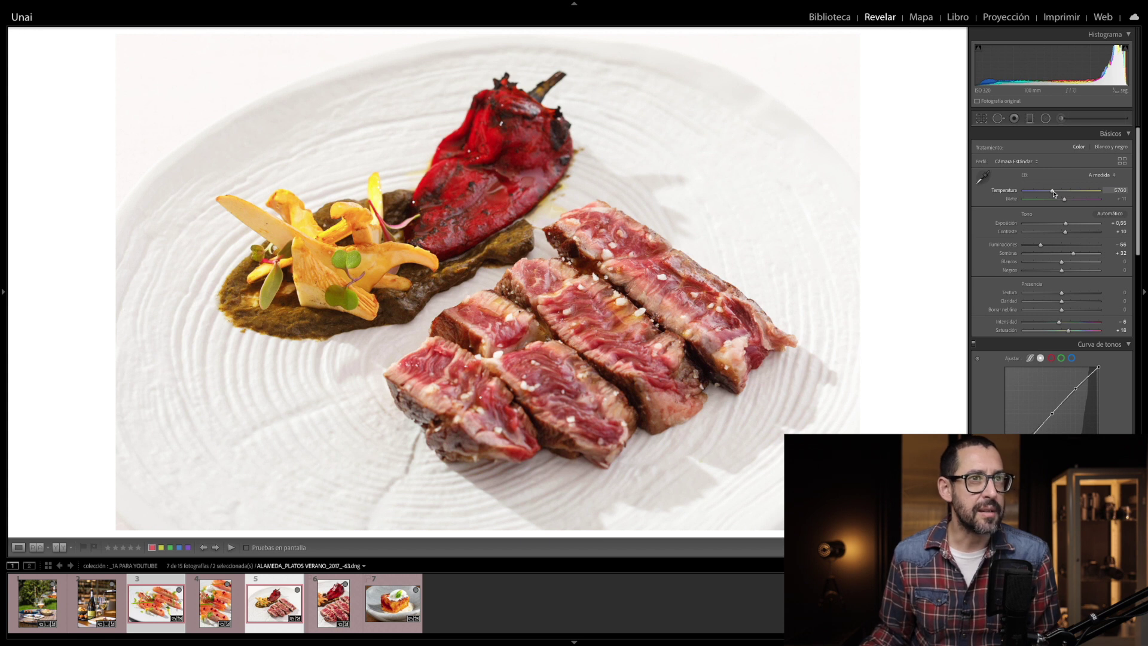
# Cool the white balance slightly and start an Adjustment Brush with the SUPERDETALLE preset
pyautogui.moveTo(1053, 193); pyautogui.dragTo(1053, 193)
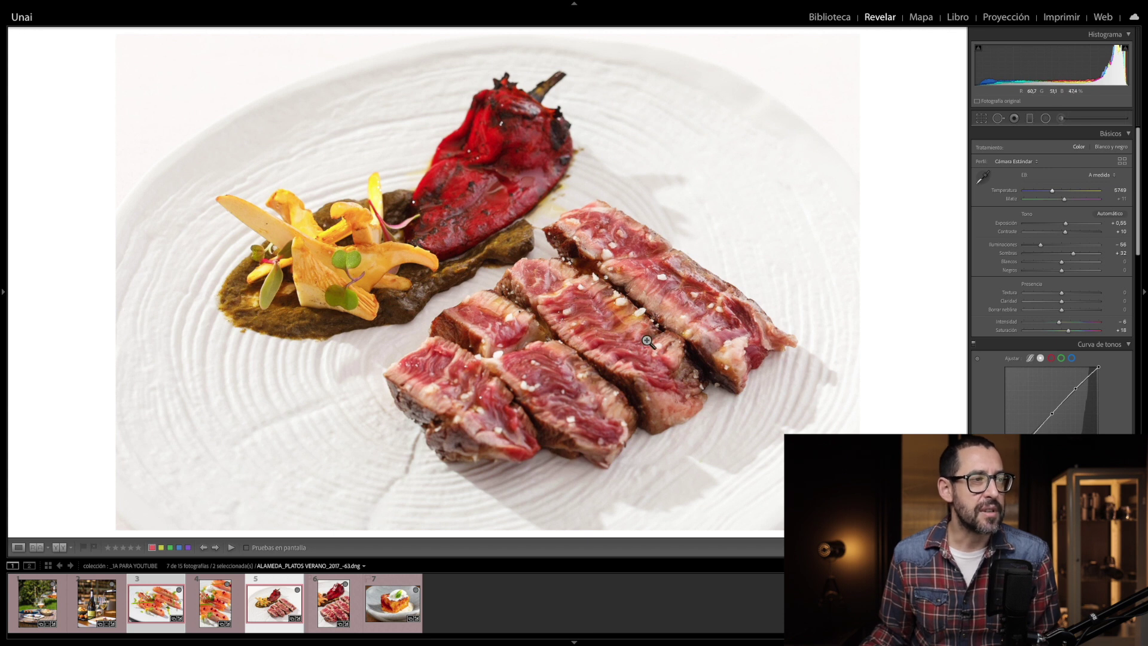
pyautogui.click(1062, 119)
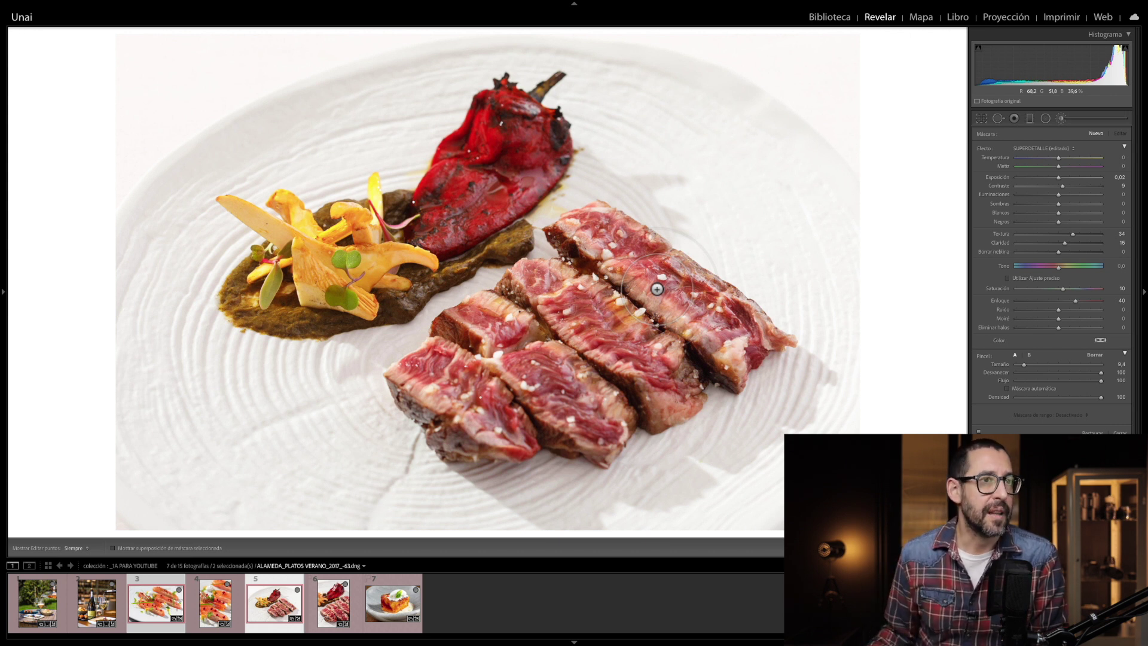
# Zoom in via the Navigator, pan to the steak slices, and hide the mask pins
pyautogui.click(3, 292)
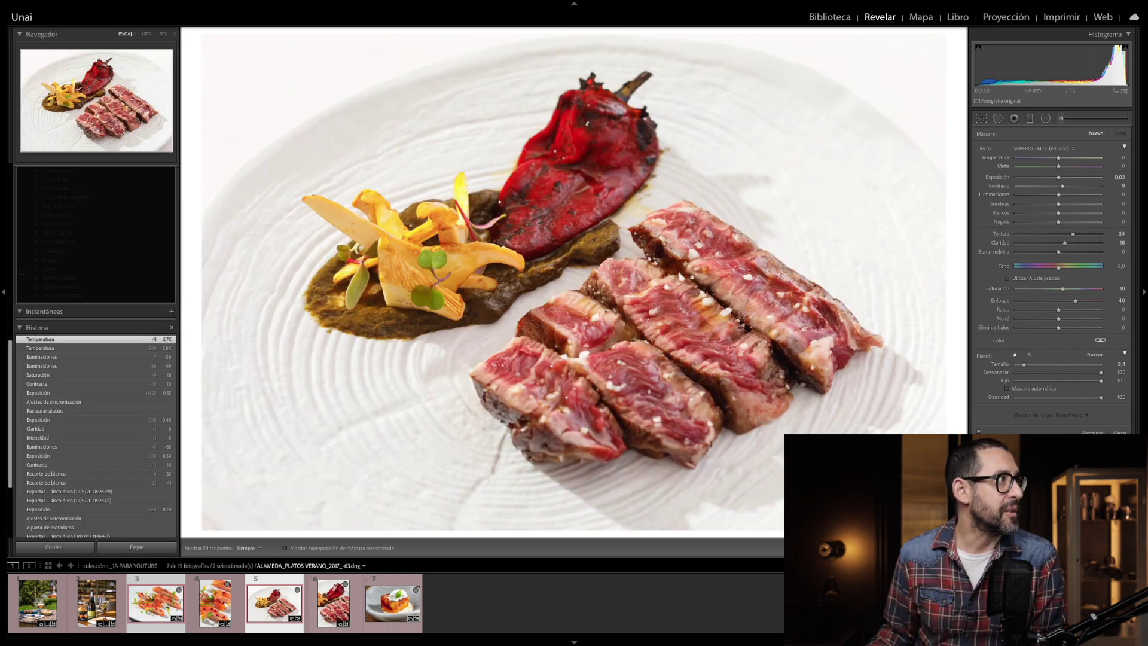
pyautogui.click(163, 34)
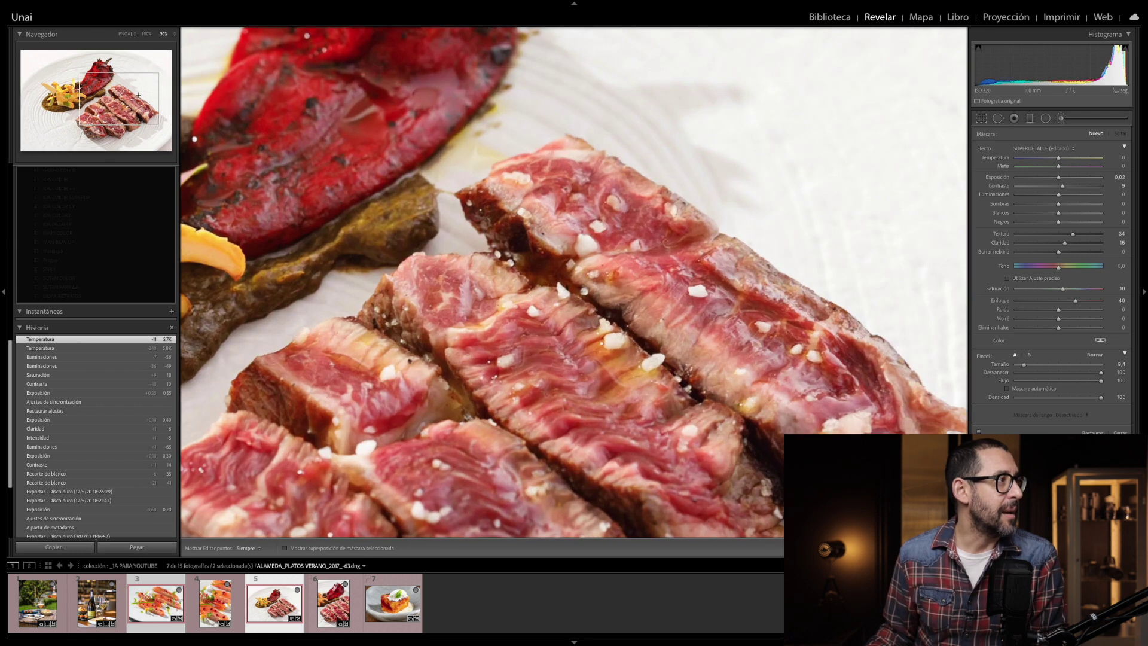
pyautogui.moveTo(123, 100); pyautogui.dragTo(107, 106)
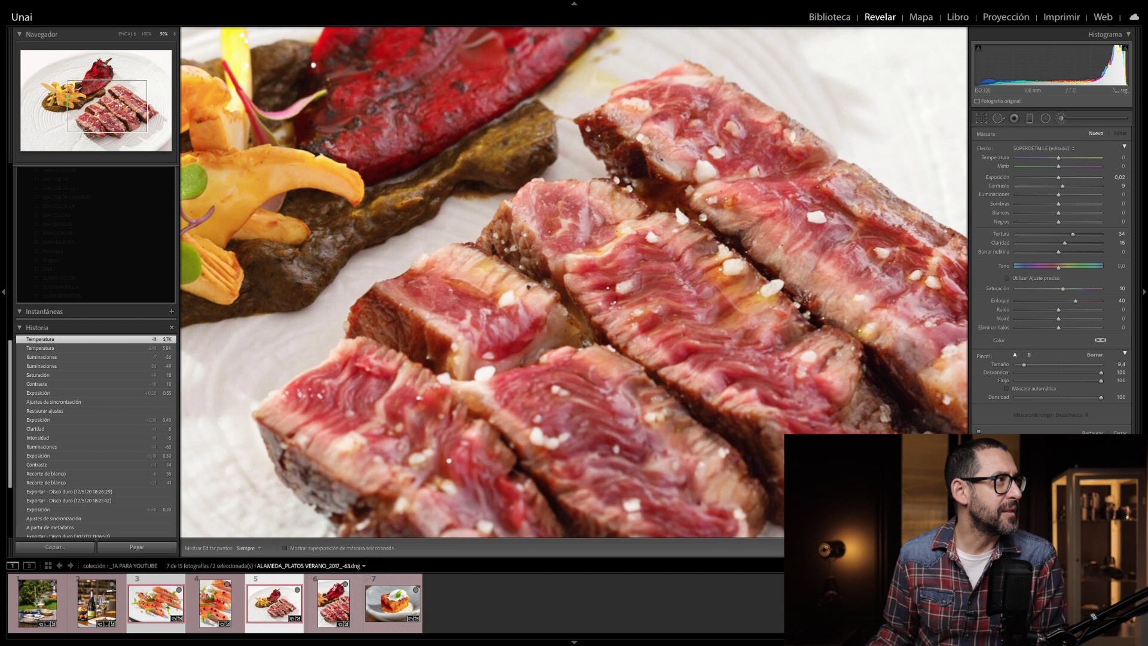
pyautogui.click(126, 106)
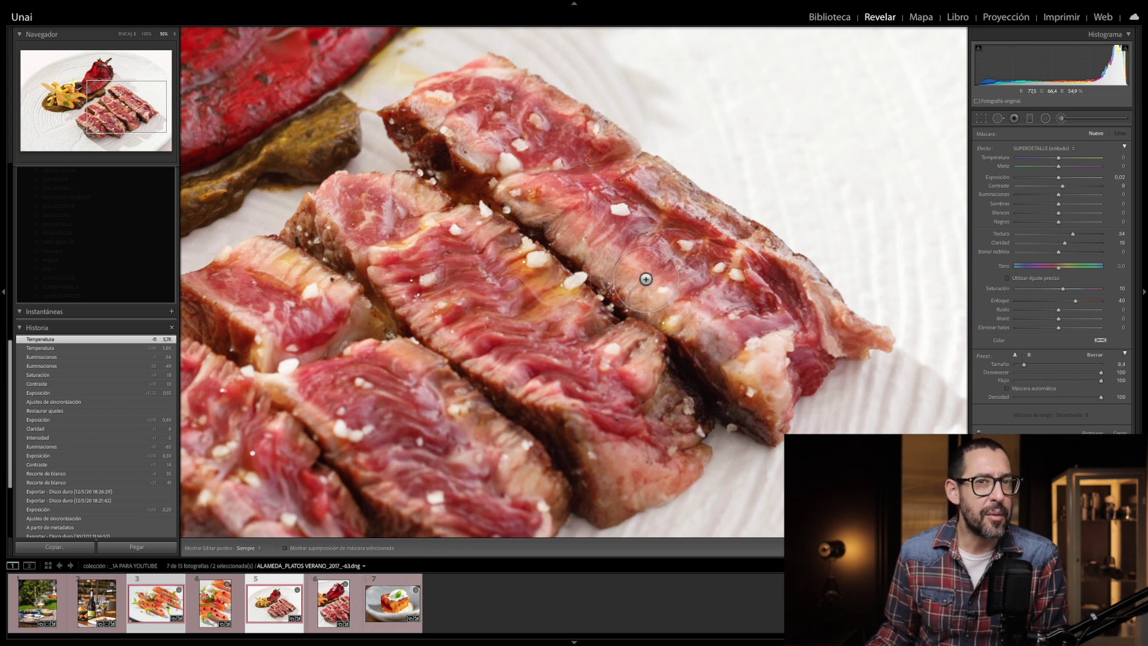
pyautogui.press('h')
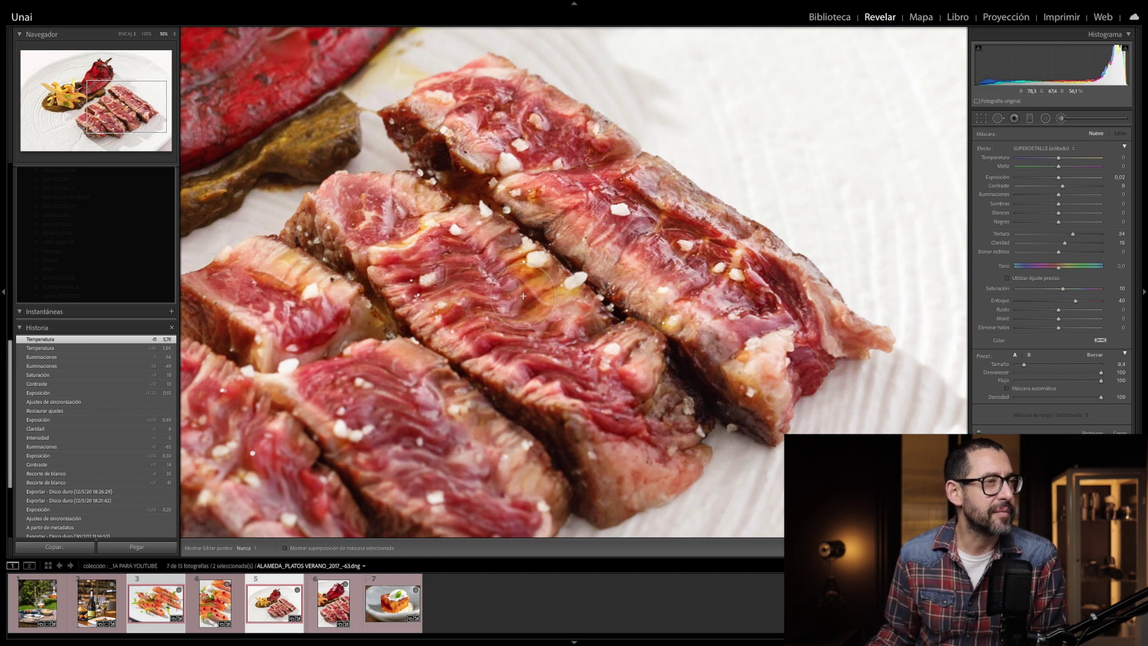
# Paint the mask over the steak, raise mask exposure to about +0,34, and choose a Color range mask
pyautogui.moveTo(593, 187); pyautogui.dragTo(637, 314)
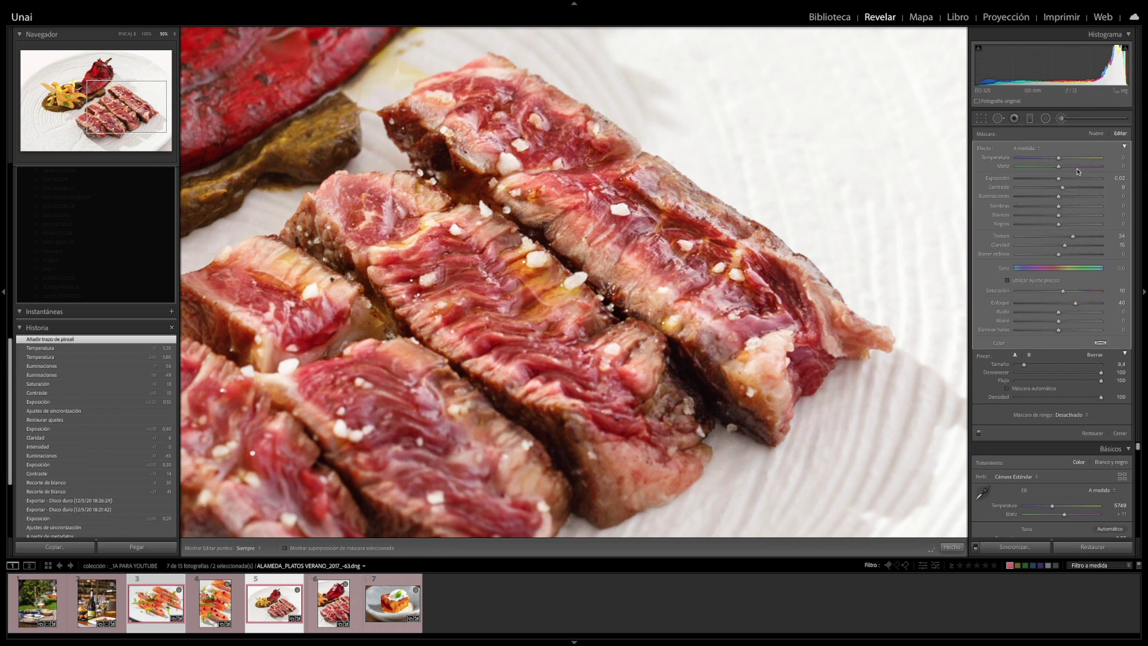
pyautogui.moveTo(1061, 179); pyautogui.dragTo(1062, 178)
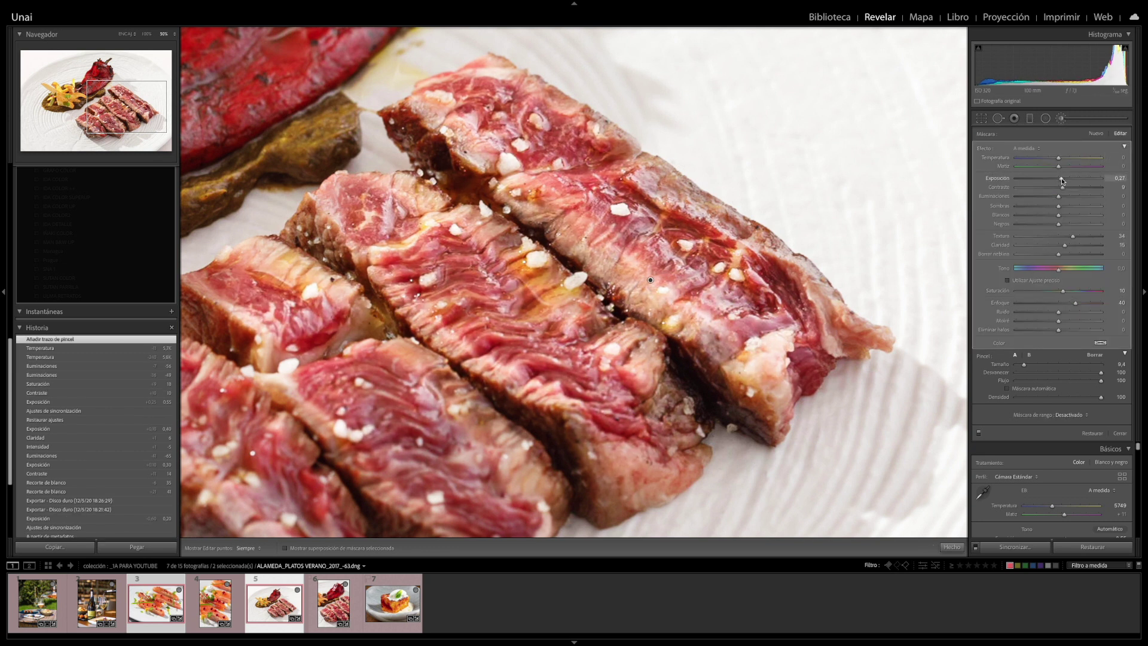
pyautogui.click(1084, 416)
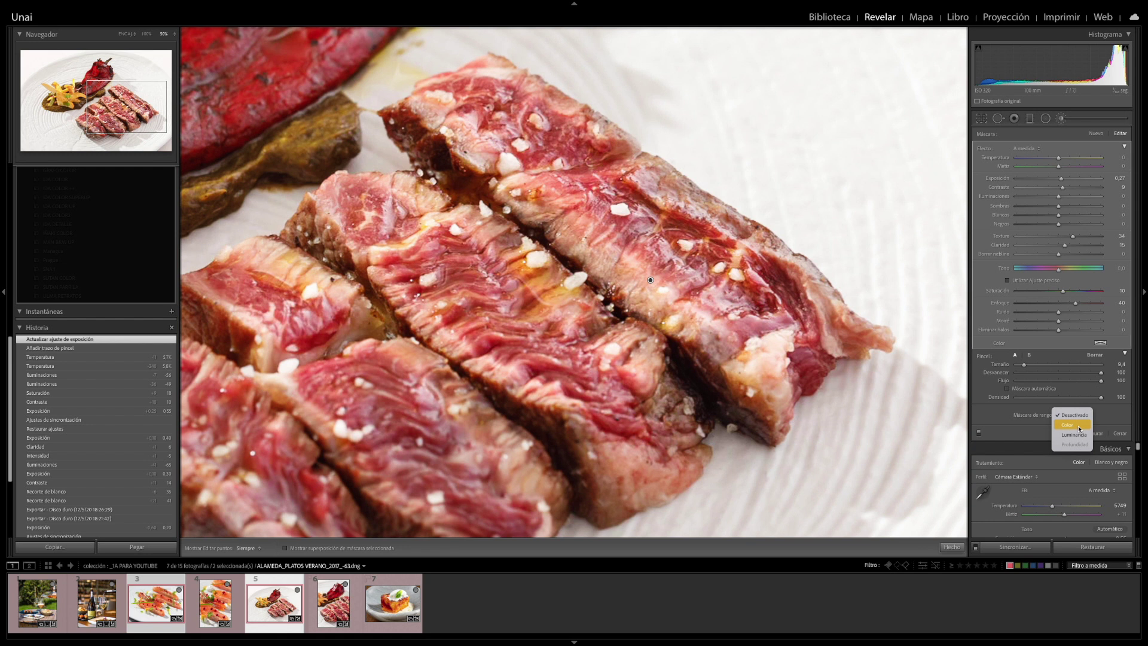
pyautogui.click(1078, 426)
# Build the colour range from the steak's reds, Shift-adding several samples across the meat
pyautogui.click(986, 418)
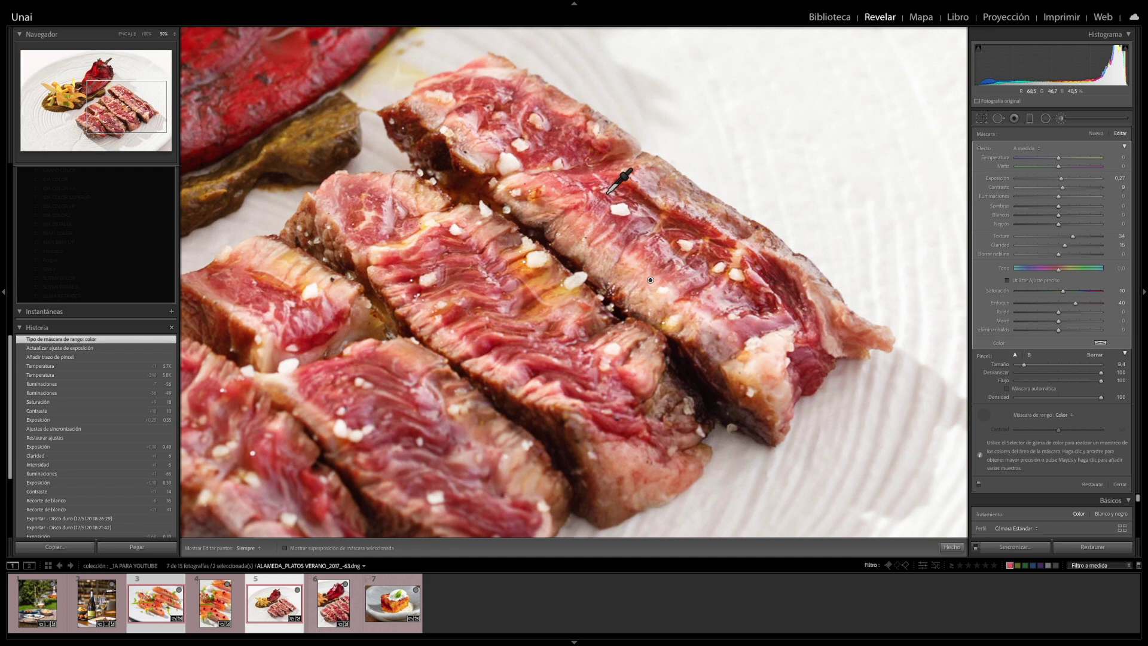
pyautogui.click(612, 189)
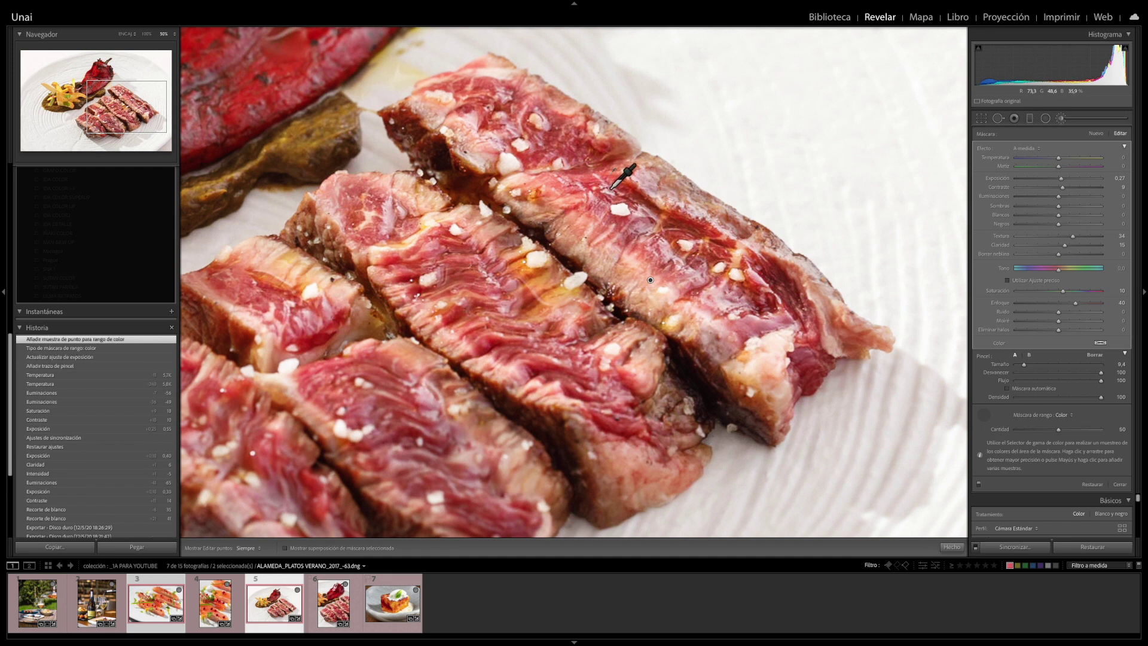
pyautogui.press('shift')
pyautogui.moveTo(662, 236); pyautogui.dragTo(634, 206)
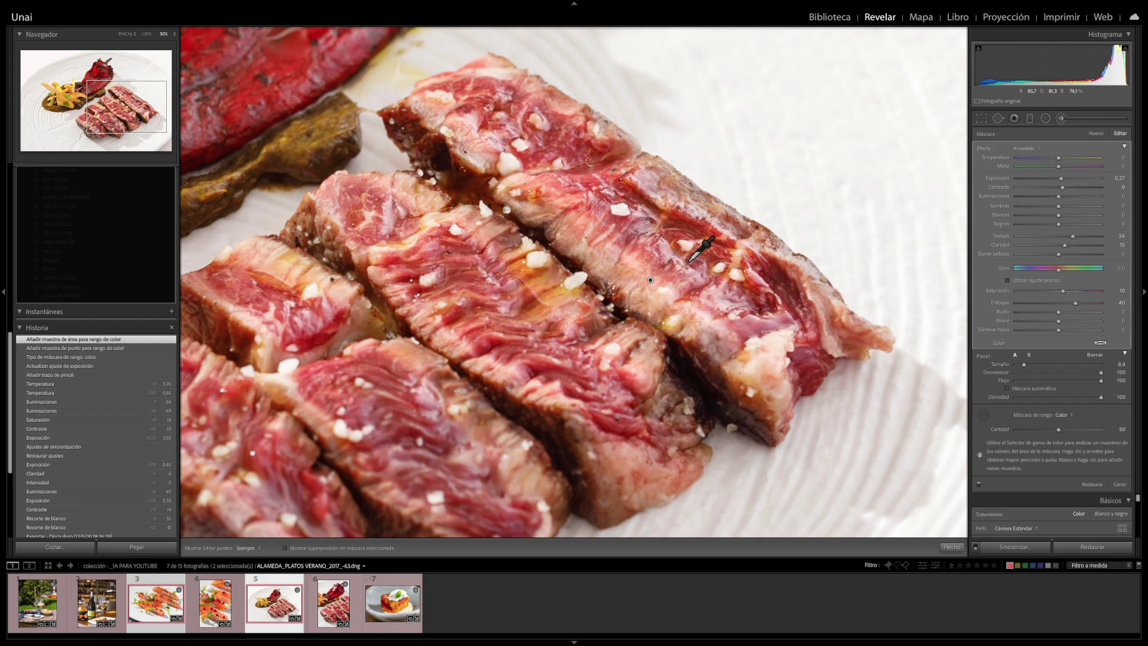
pyautogui.press('shift')
pyautogui.moveTo(690, 283)
pyautogui.mouseDown()
pyautogui.moveTo(696, 246)
pyautogui.moveTo(746, 238)
pyautogui.mouseUp()
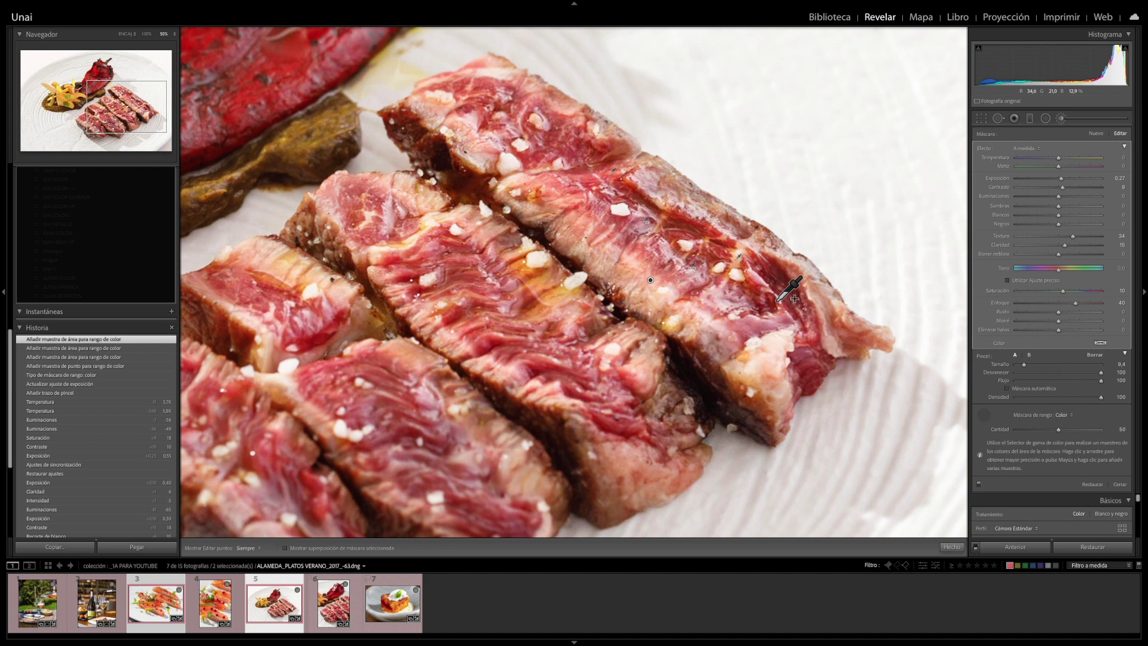
pyautogui.moveTo(774, 327); pyautogui.dragTo(819, 313)
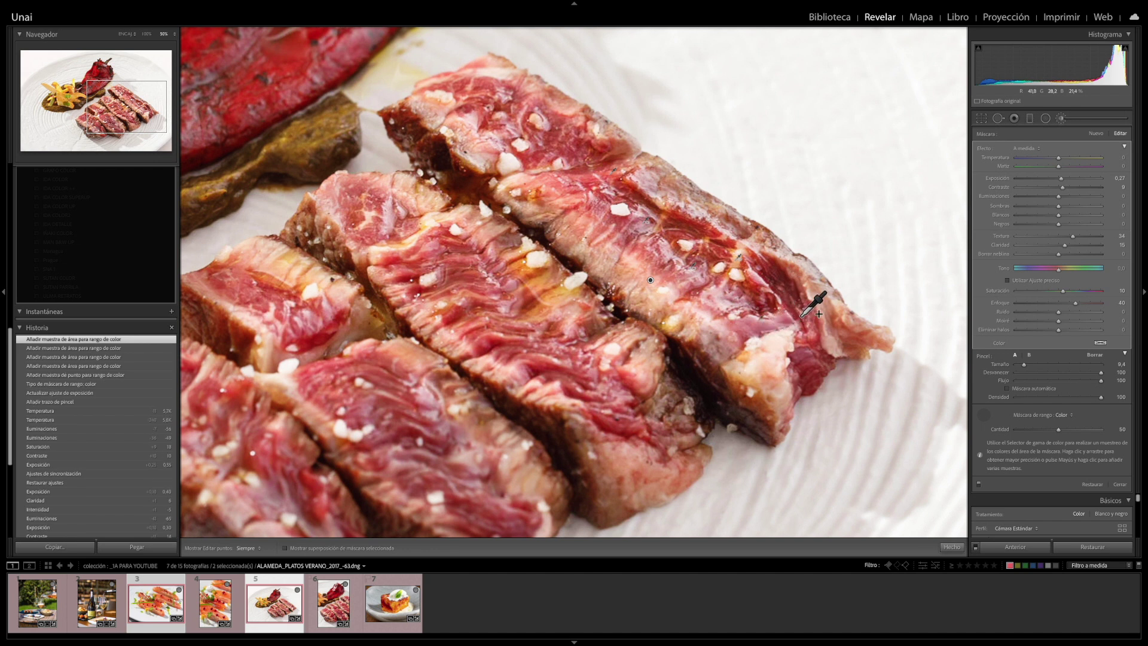
pyautogui.moveTo(777, 348); pyautogui.dragTo(784, 359)
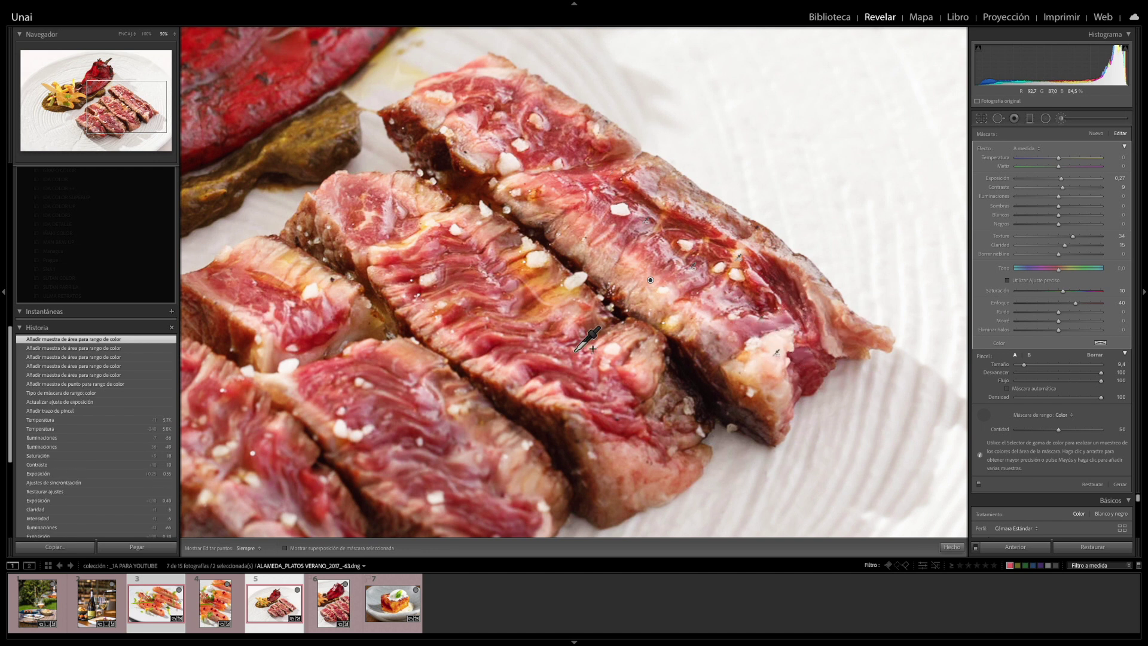
pyautogui.moveTo(478, 292); pyautogui.dragTo(489, 277)
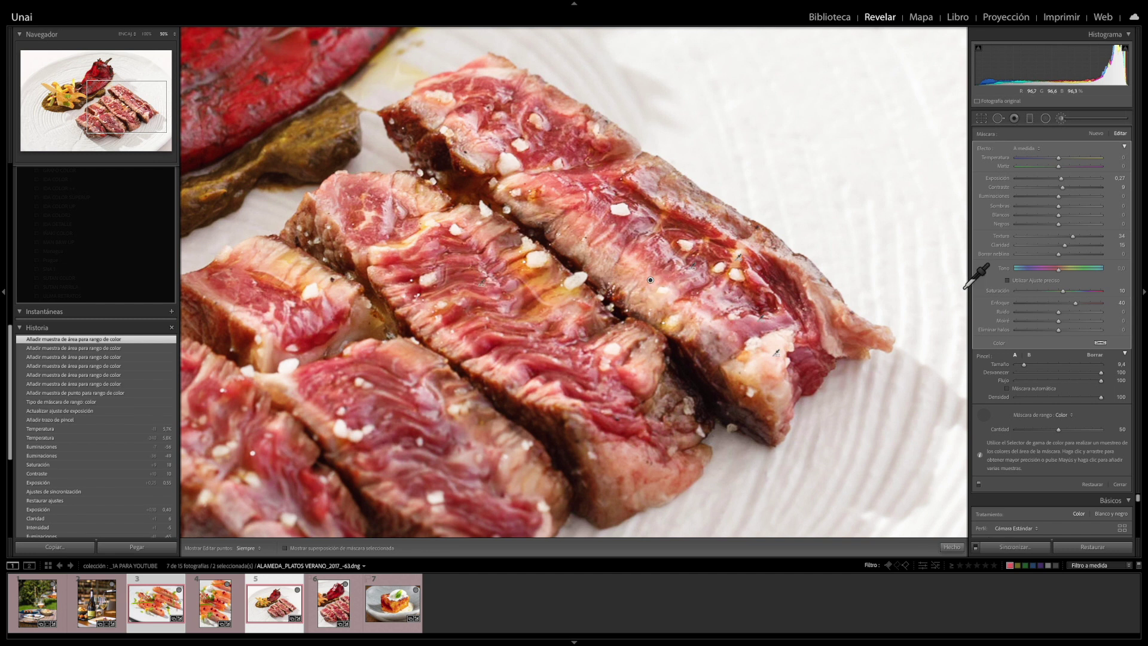
# Set the brush mask to 0.36 exposure and 23 sharpness, close it, and fit the photo in view
pyautogui.click(1063, 179)
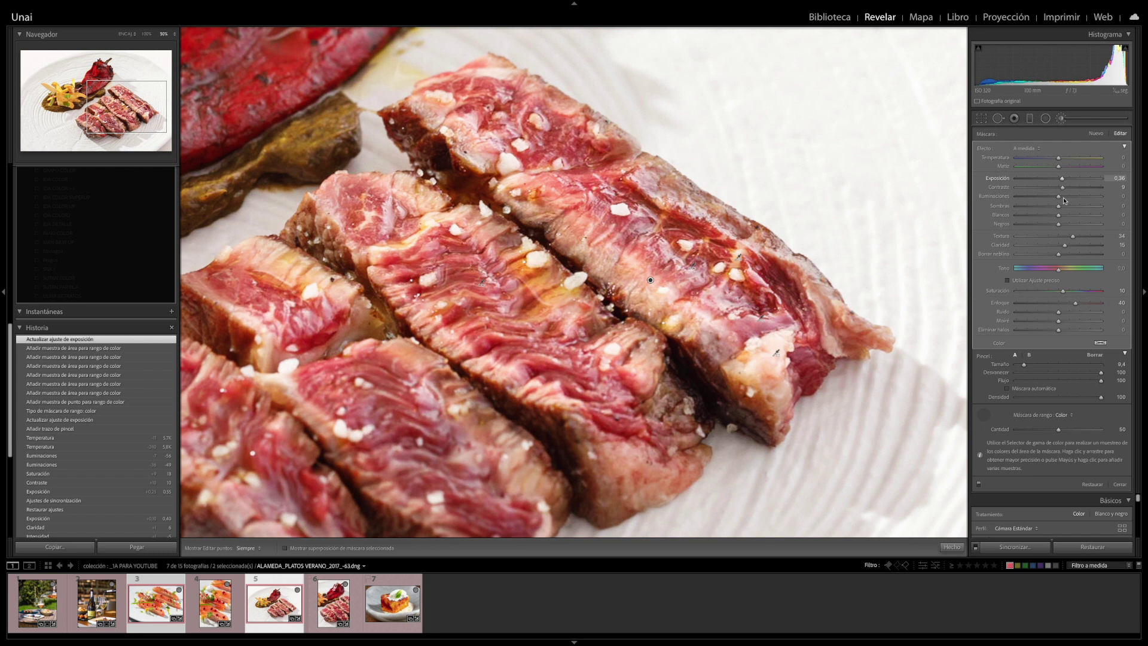
pyautogui.click(1068, 303)
pyautogui.click(953, 547)
pyautogui.click(126, 34)
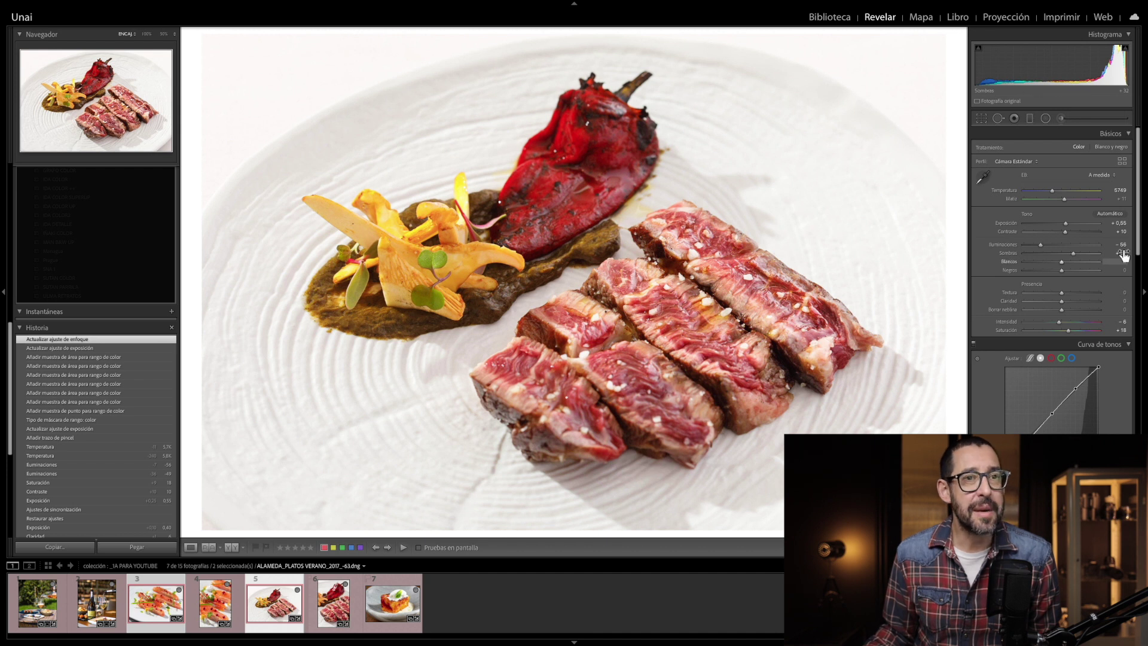
# Darken the yellows to -20 luminance in the HSL/Color panel
pyautogui.scroll(-4, 1071, 269)
pyautogui.scroll(-2, 1084, 324)
pyautogui.click(1070, 316)
pyautogui.moveTo(1053, 358); pyautogui.dragTo(1052, 358)
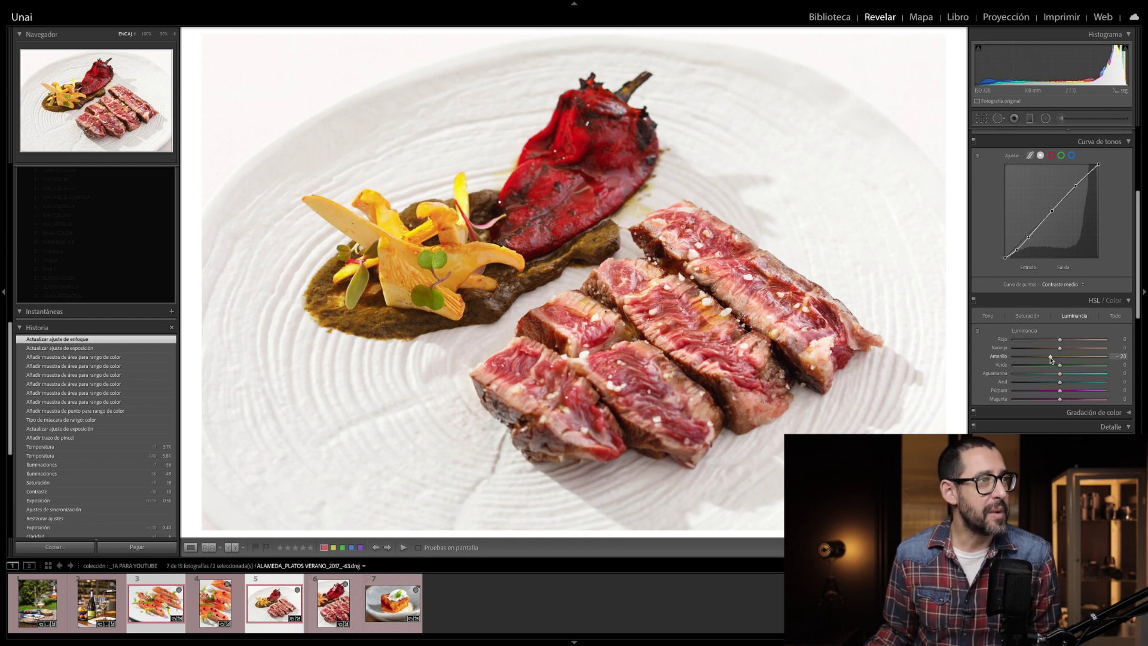
pyautogui.moveTo(1052, 359); pyautogui.dragTo(1051, 358)
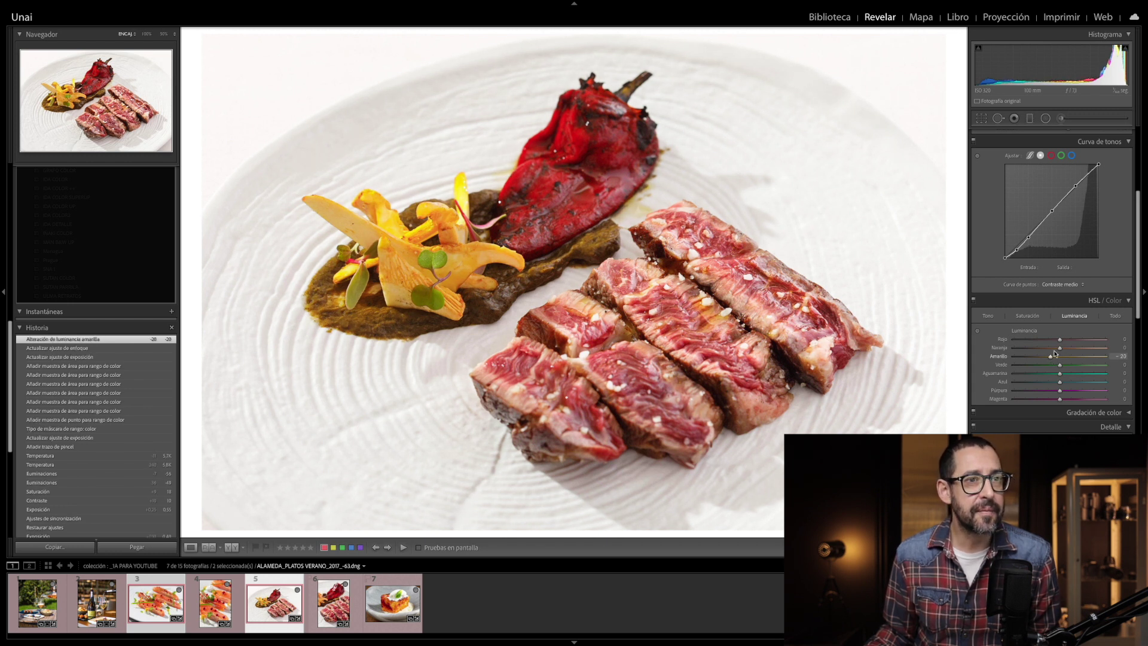
# Lower the yellow saturation so the chanterelles look less vivid
pyautogui.click(1028, 317)
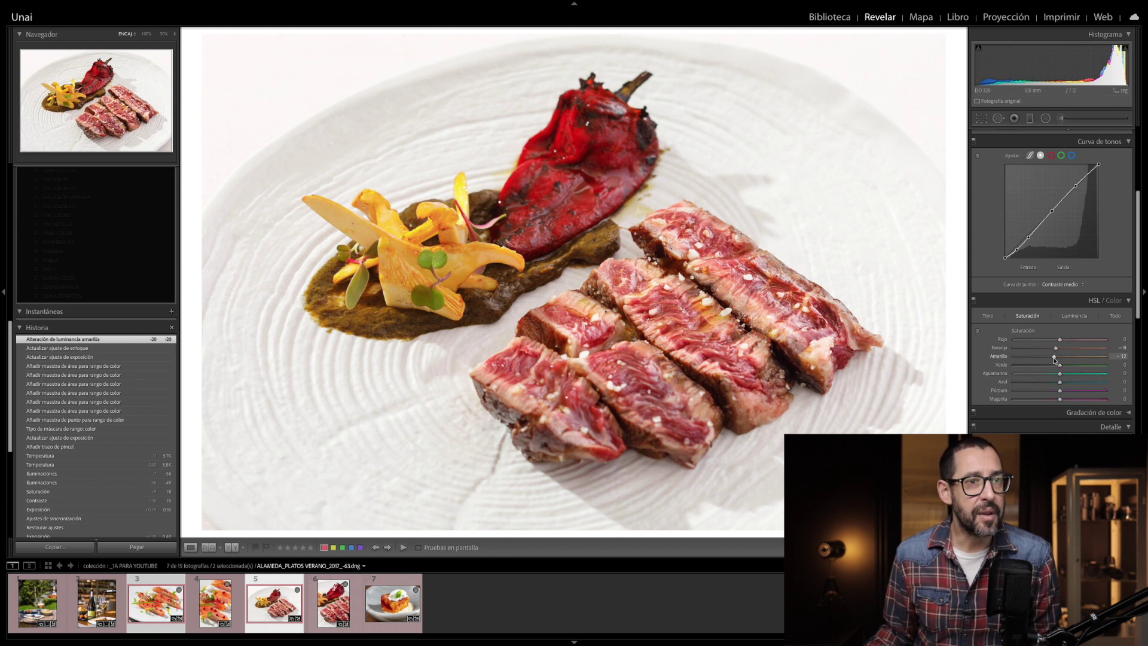
pyautogui.moveTo(1055, 360)
pyautogui.mouseDown()
pyautogui.moveTo(1018, 365)
pyautogui.moveTo(1037, 364)
pyautogui.mouseUp()
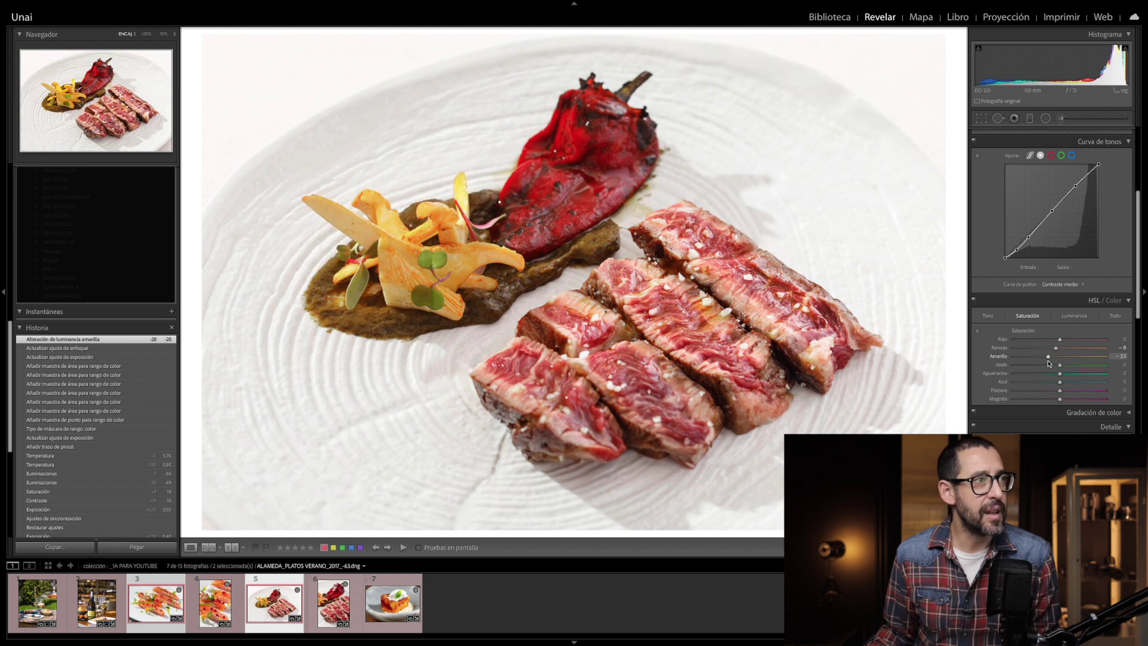
pyautogui.moveTo(1053, 362); pyautogui.dragTo(1056, 361)
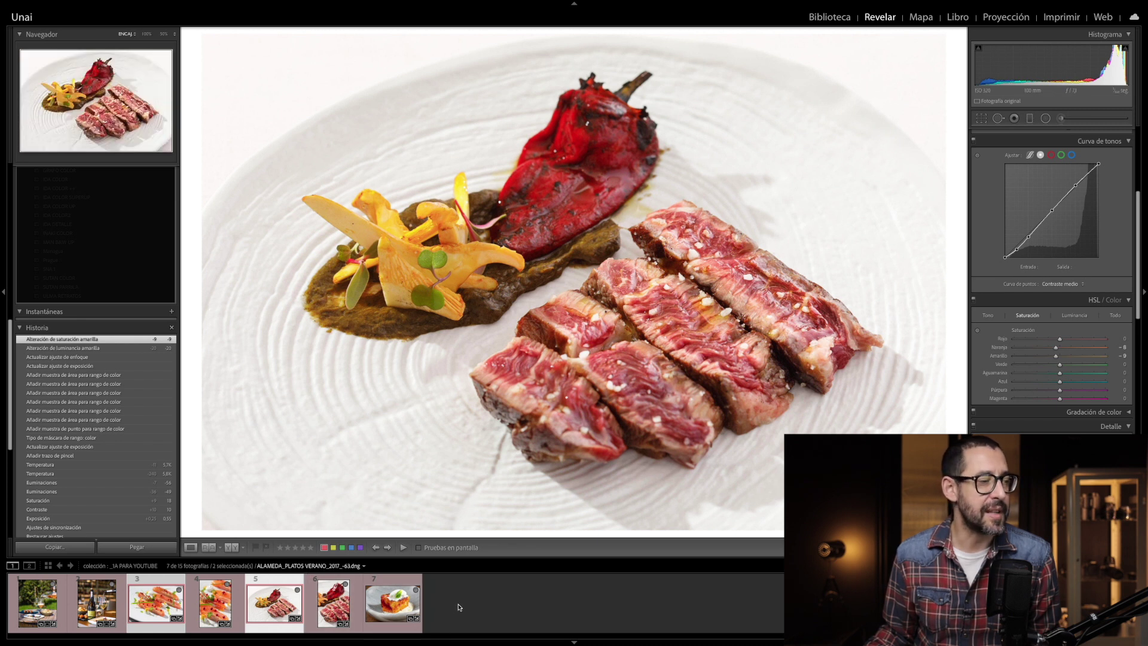
# Select only the steak photo and send it to Adobe Photoshop 2021 via Editar en
pyautogui.click(275, 602)
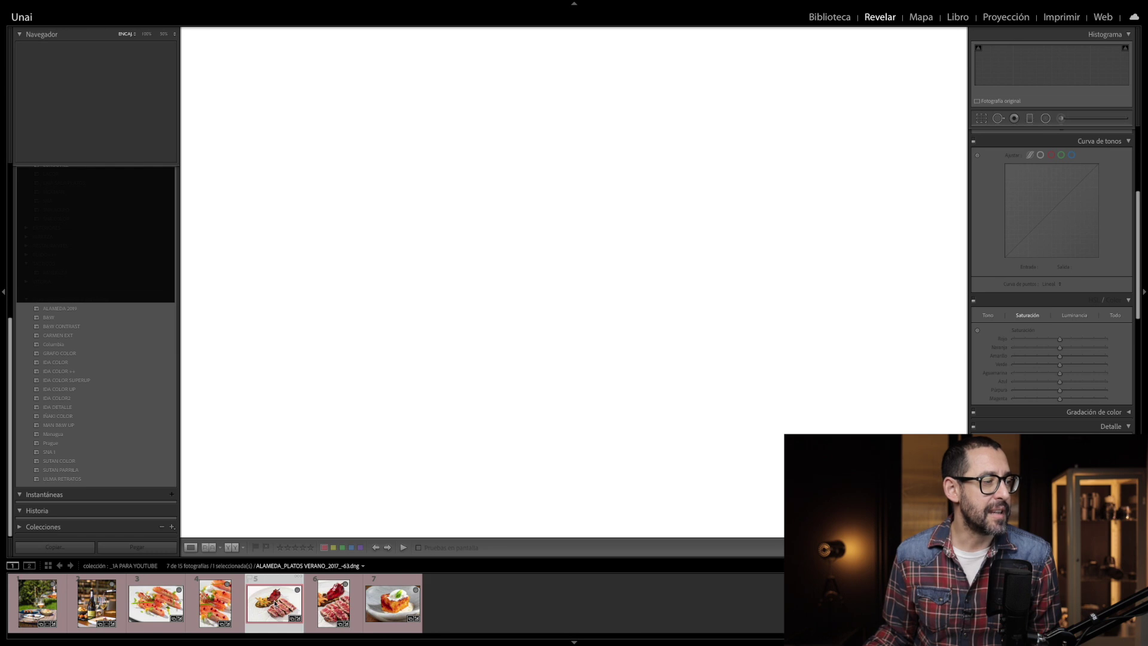
pyautogui.rightClick(275, 602)
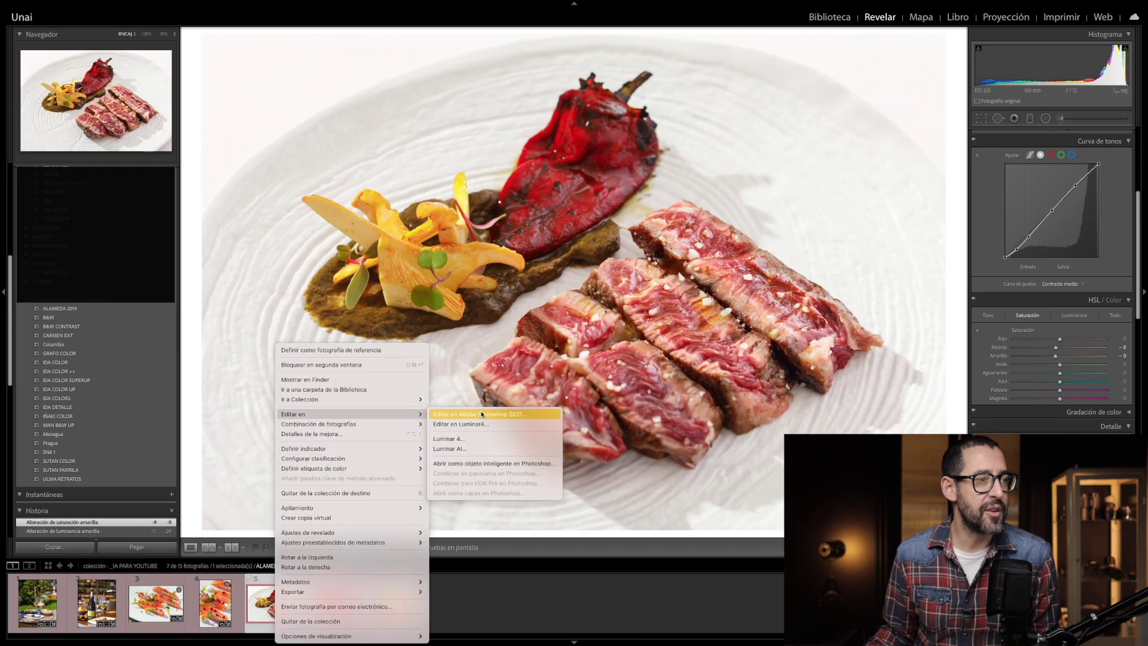
pyautogui.click(482, 415)
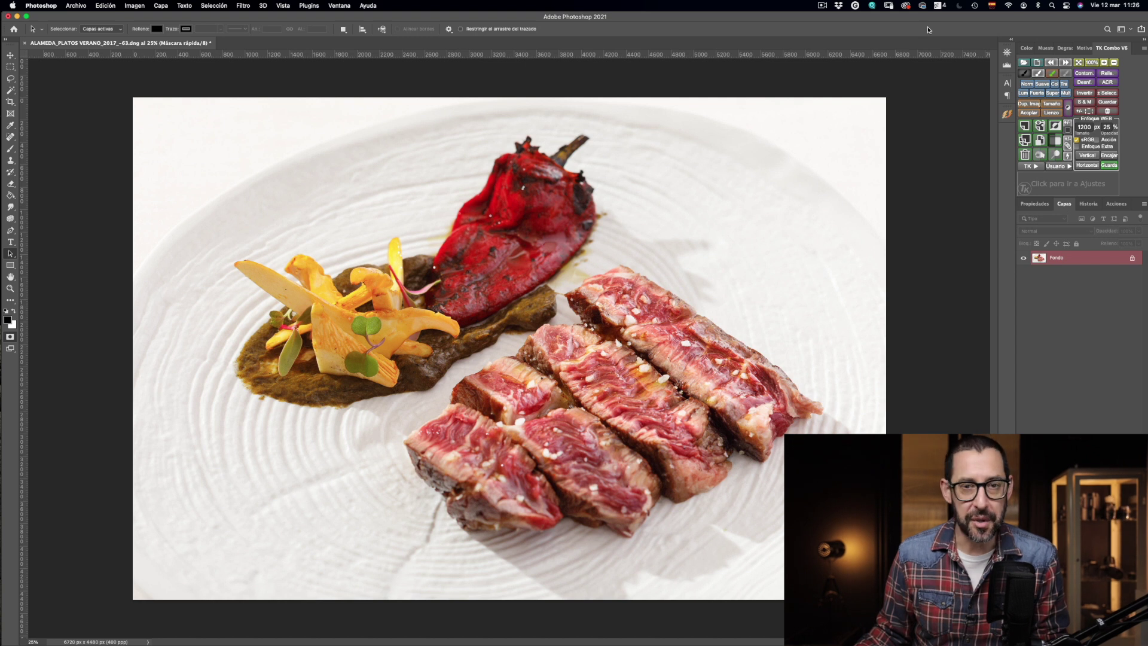
pyautogui.click(11, 288)
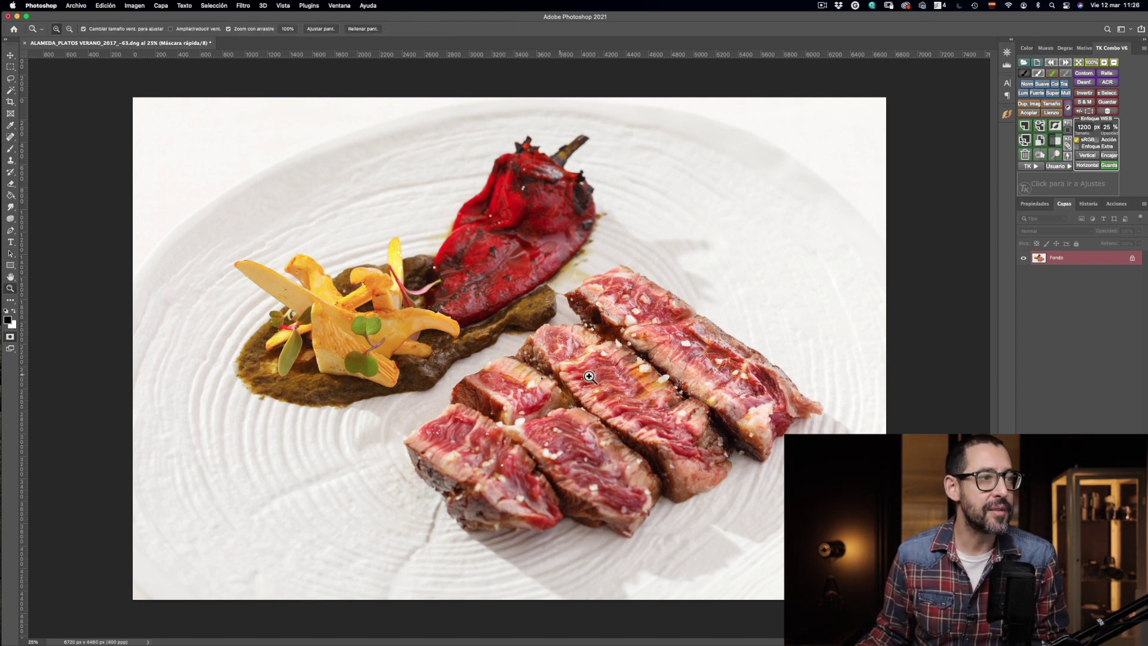
pyautogui.click(610, 377)
pyautogui.click(611, 377)
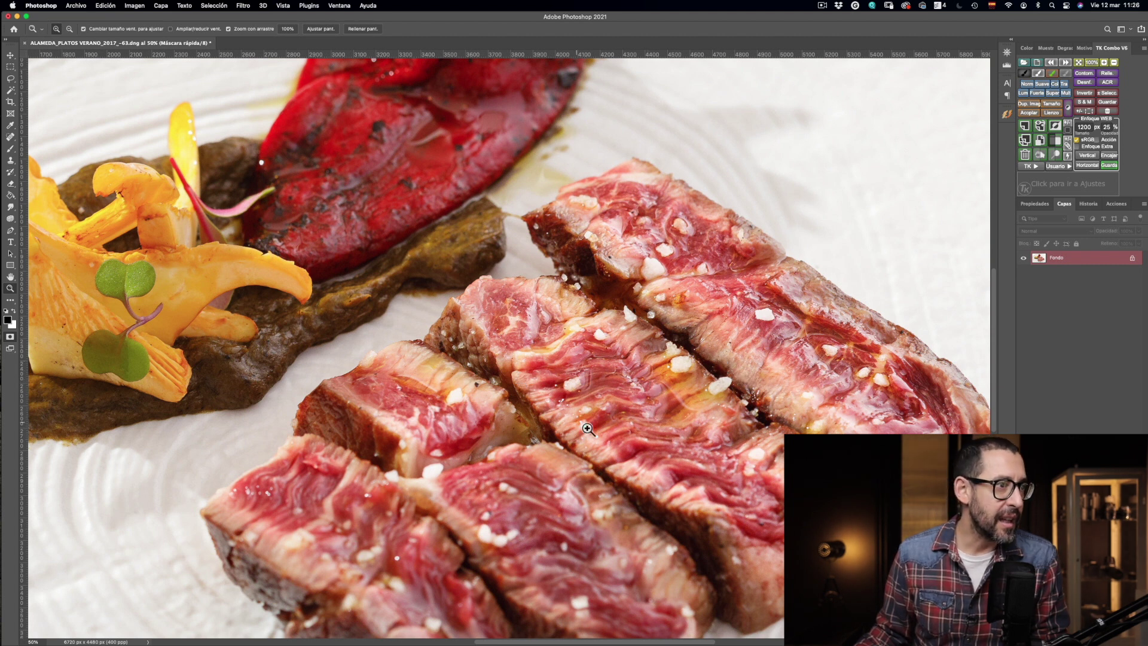
pyautogui.hscroll(3, 771, 351)
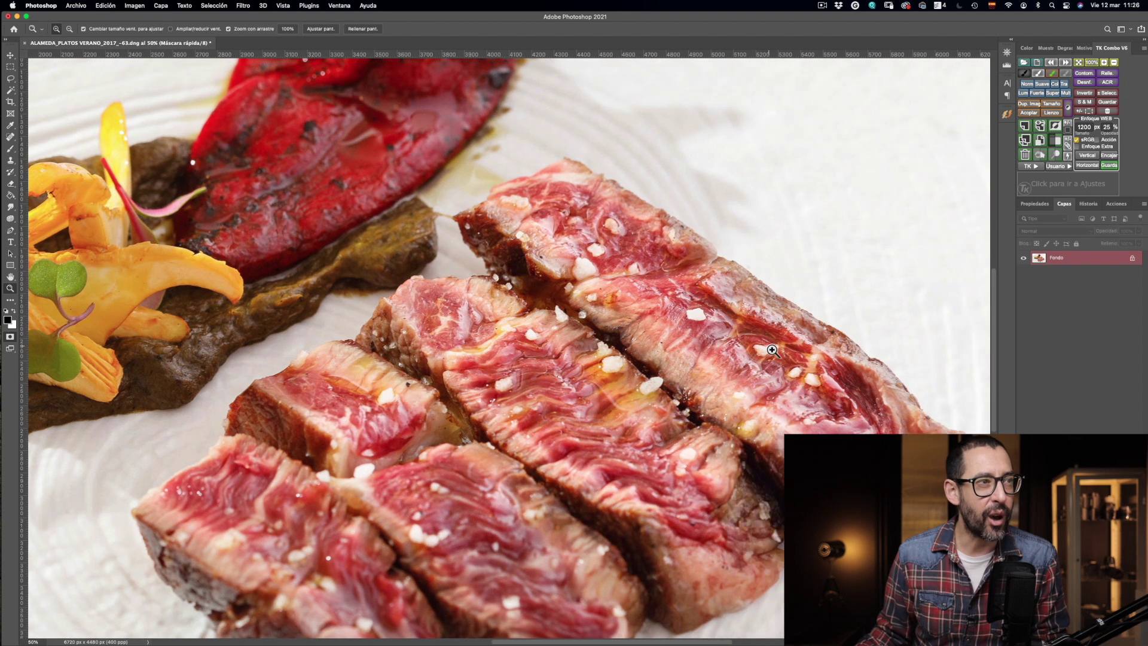
pyautogui.scroll(-2, 756, 353)
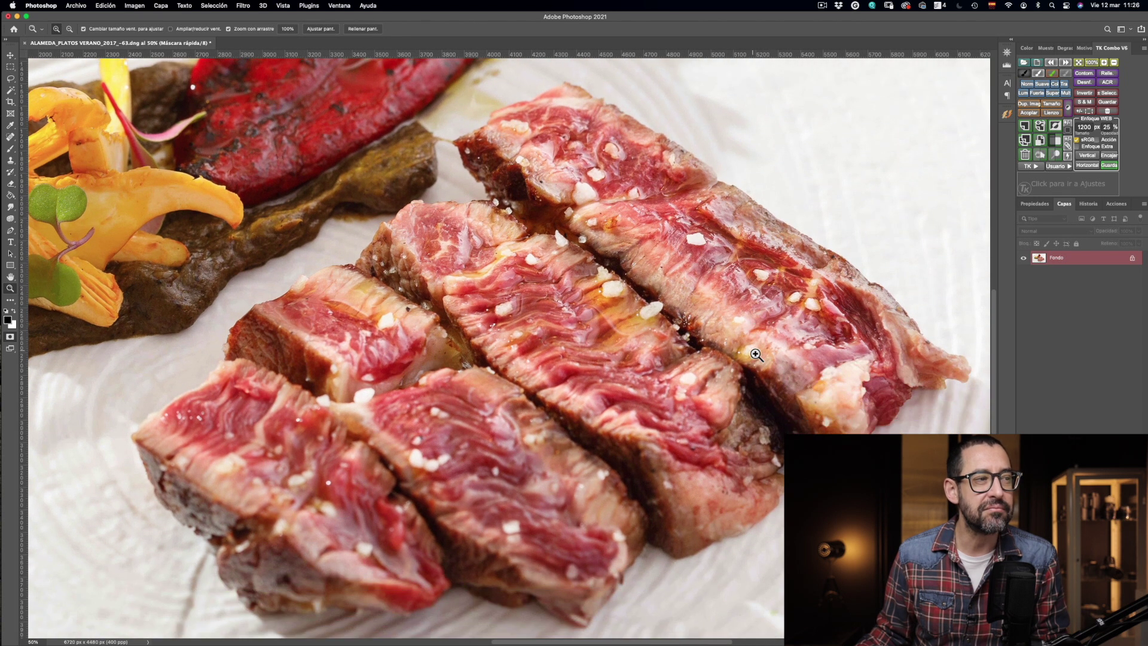
pyautogui.scroll(5, 756, 354)
pyautogui.hscroll(-5, 665, 357)
pyautogui.hscroll(-2, 666, 357)
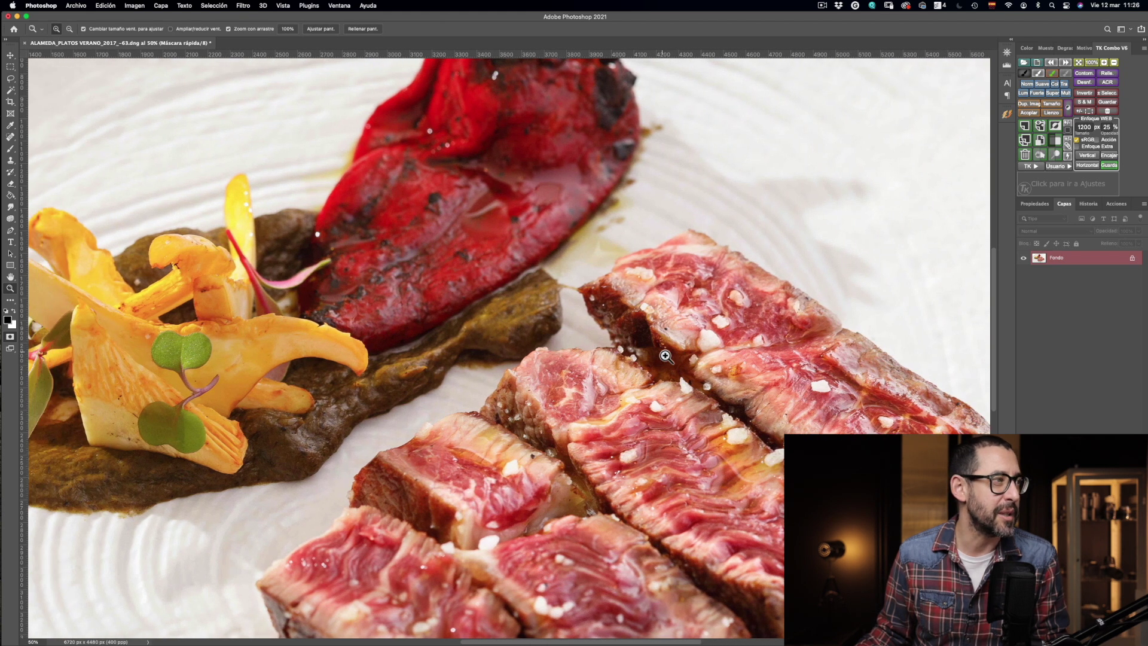
pyautogui.scroll(4, 666, 356)
pyautogui.hscroll(1, 685, 354)
pyautogui.hscroll(3, 685, 354)
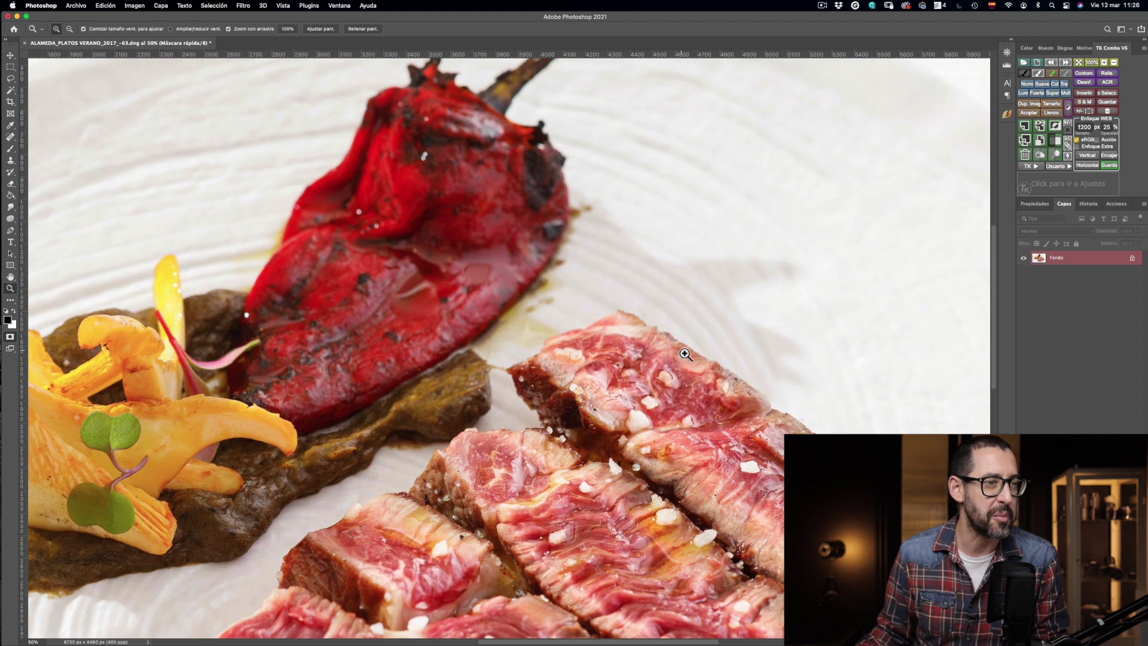
pyautogui.scroll(-3, 685, 354)
pyautogui.click(744, 419)
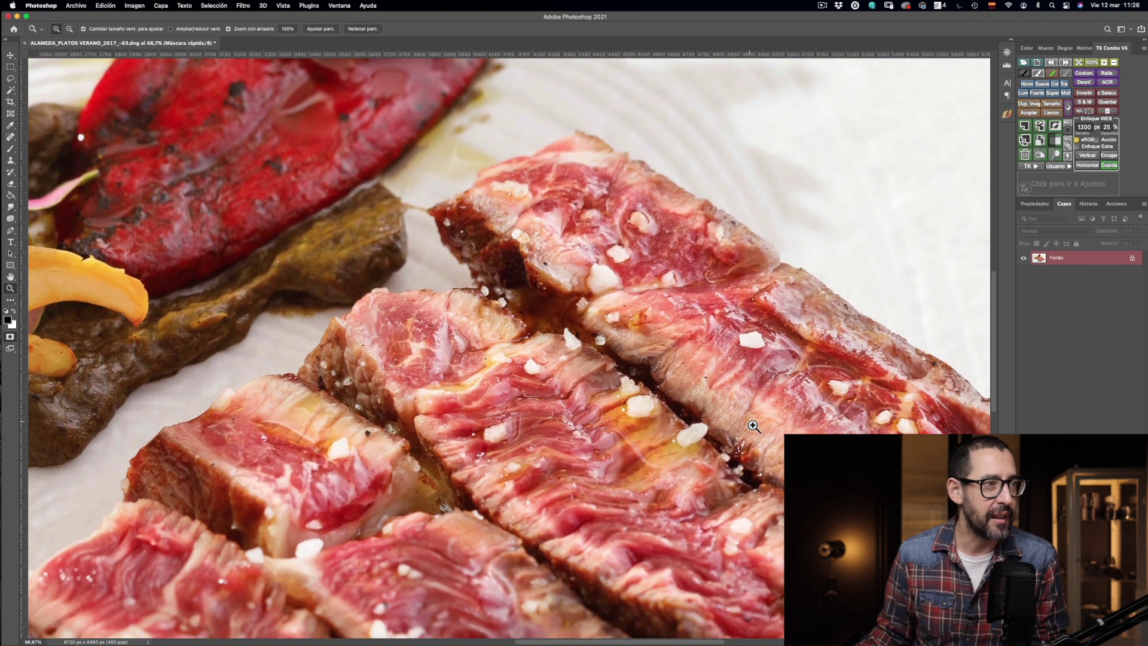
pyautogui.hscroll(3, 780, 400)
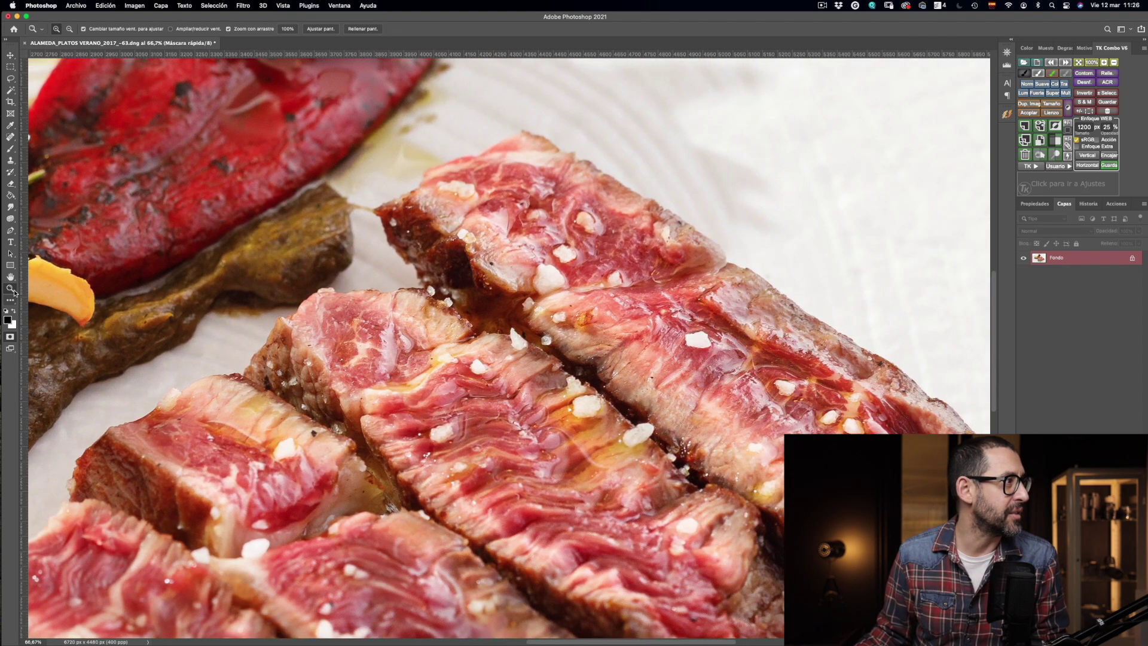
pyautogui.doubleClick(14, 292)
pyautogui.click(11, 277)
pyautogui.moveTo(597, 329); pyautogui.dragTo(438, 260)
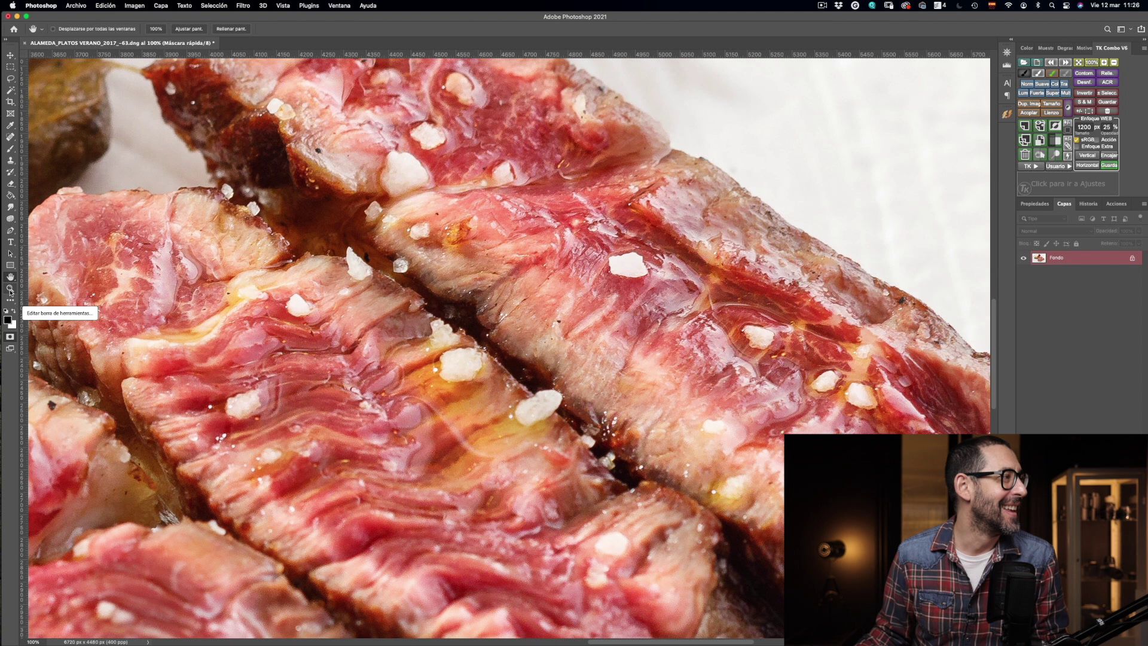
pyautogui.click(11, 290)
pyautogui.click(283, 6)
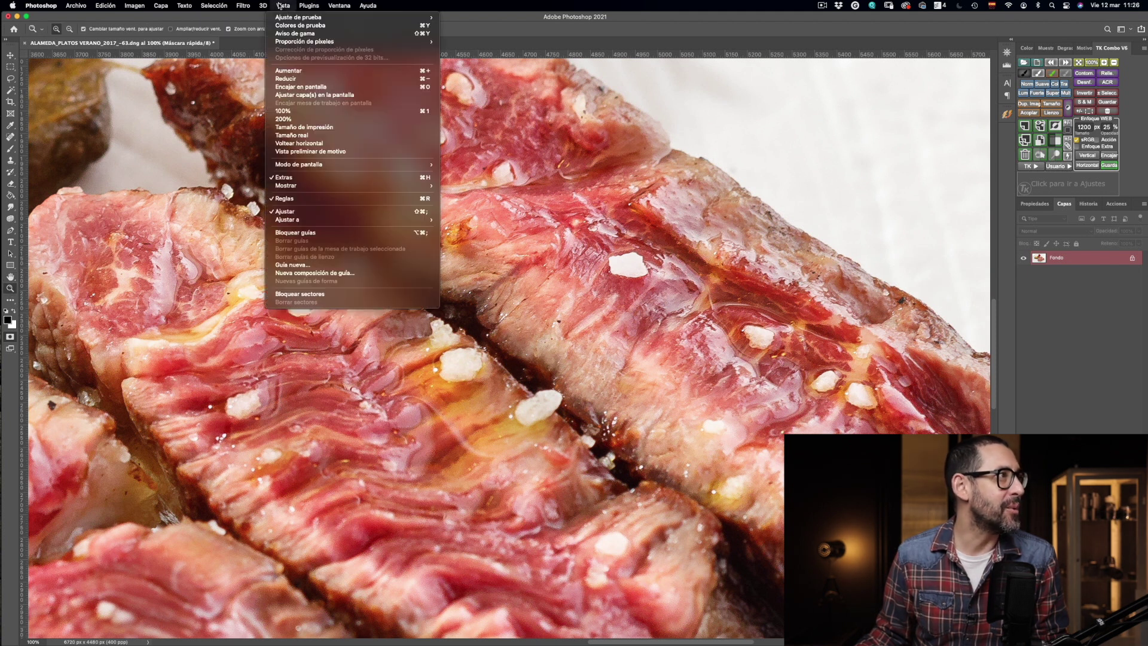
pyautogui.click(304, 86)
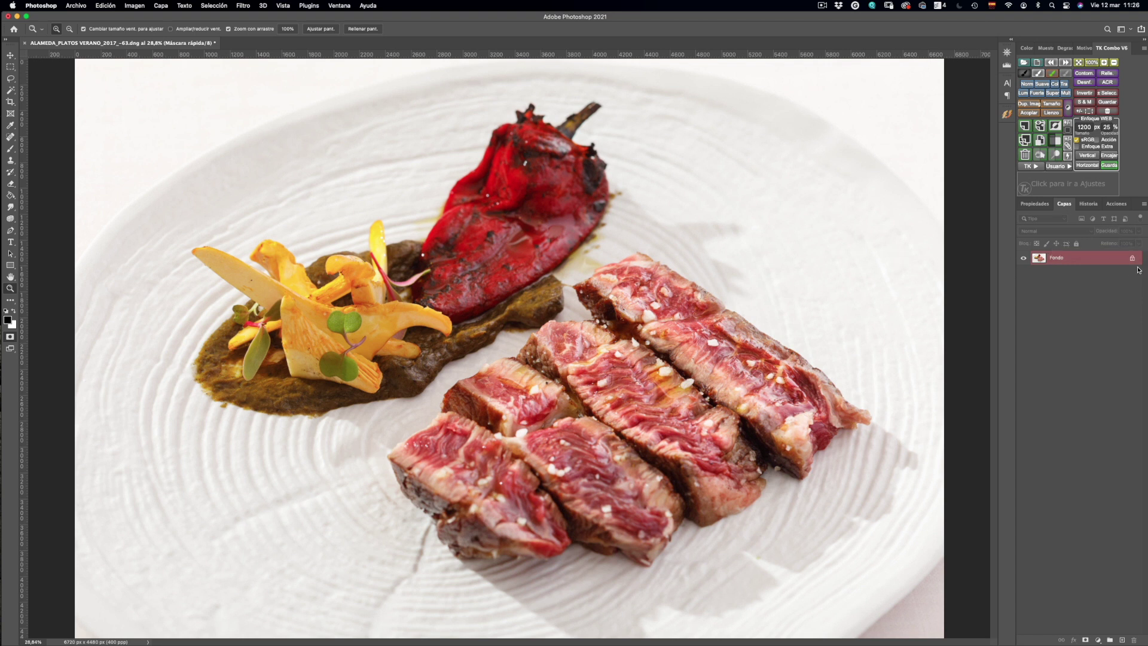
# Duplicate the background layer as Fondo copia
pyautogui.click(1144, 204)
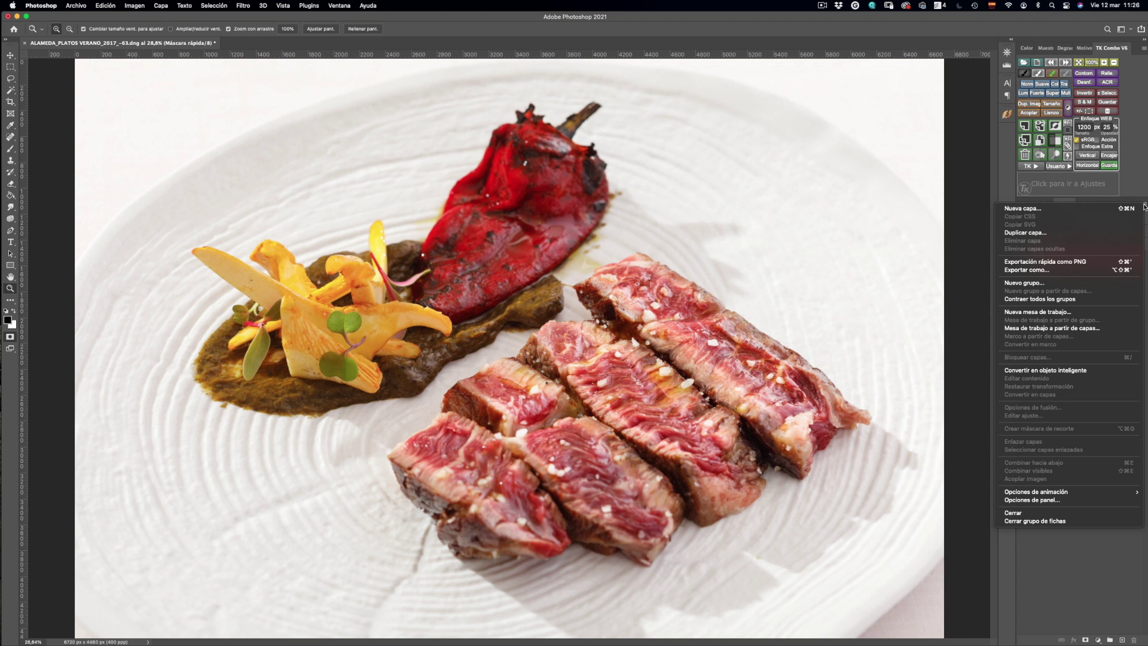
pyautogui.click(1079, 232)
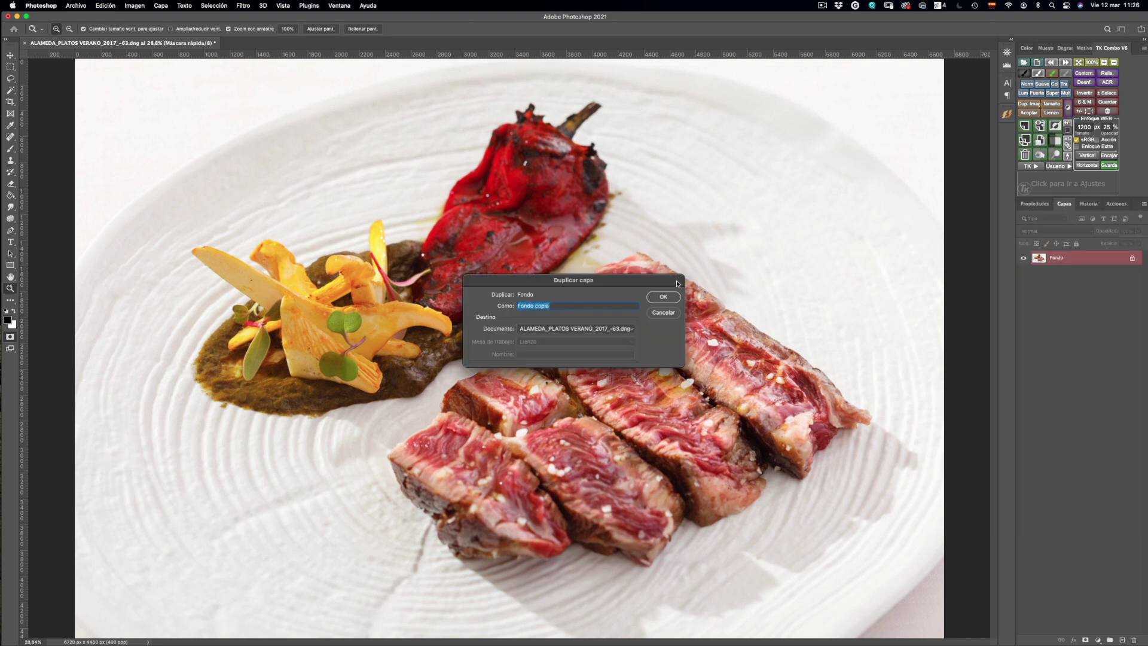
pyautogui.click(661, 297)
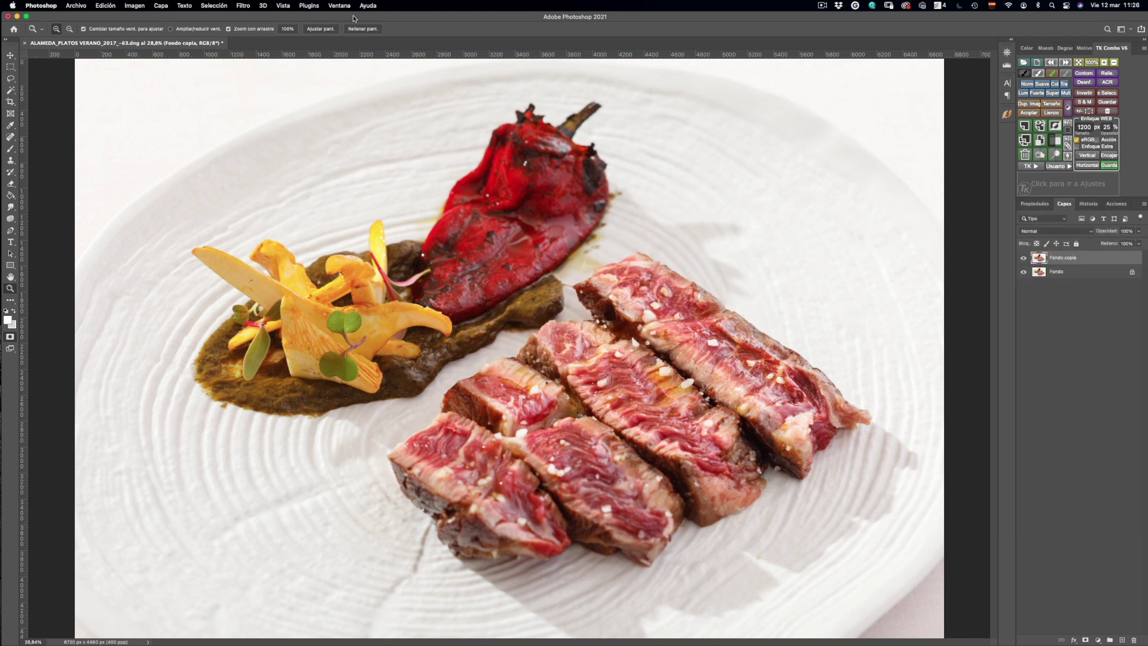
# Apply a Paso alto filter at 2,0 pixels radius to Fondo copia
pyautogui.click(243, 5)
pyautogui.moveTo(246, 192)
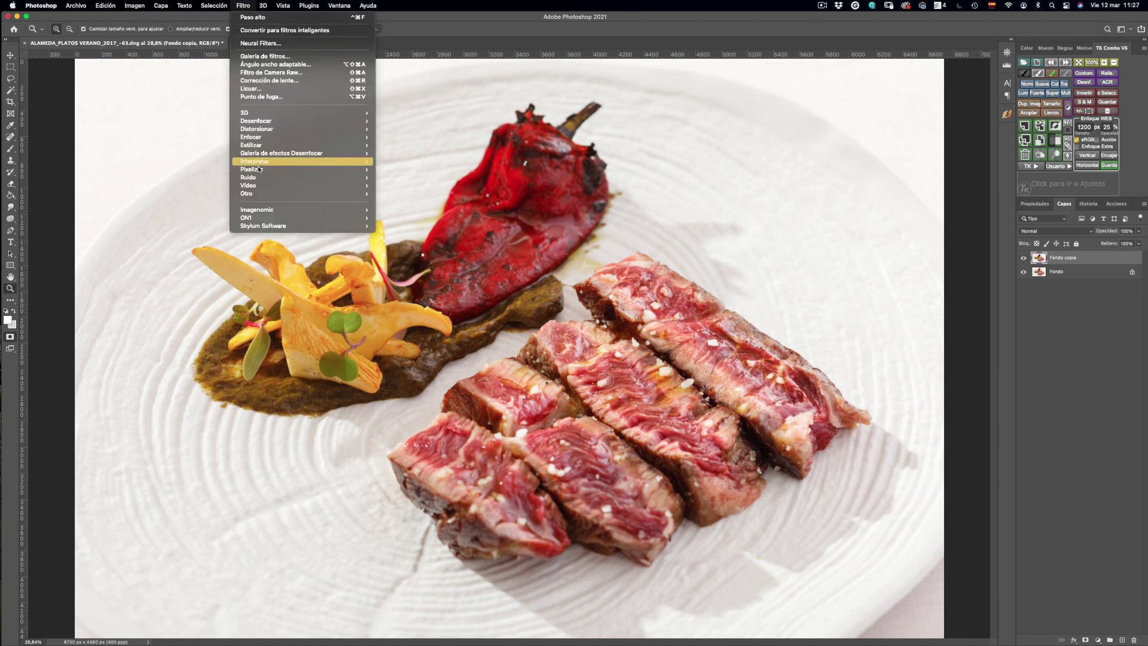
pyautogui.click(397, 234)
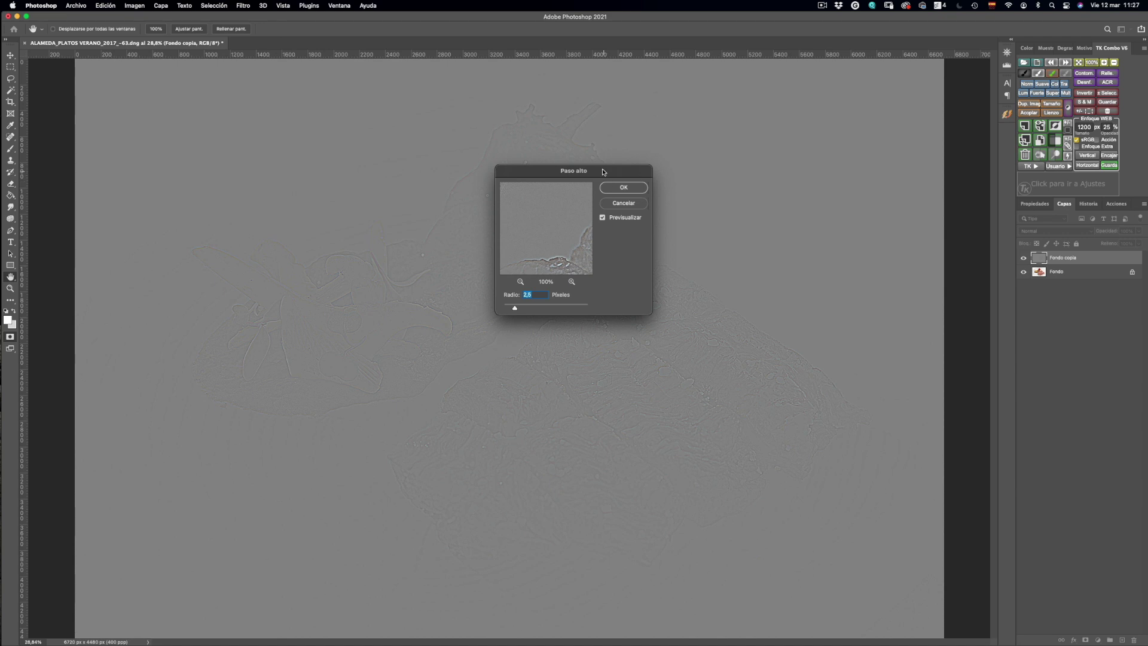
pyautogui.moveTo(604, 173); pyautogui.dragTo(763, 119)
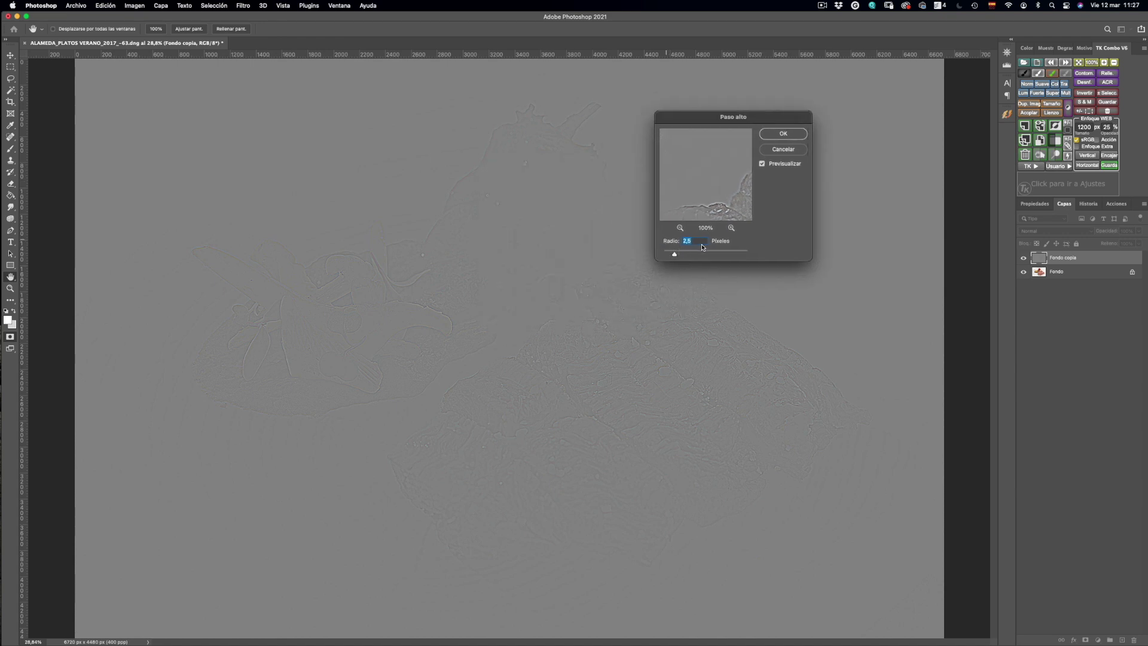
pyautogui.click(784, 134)
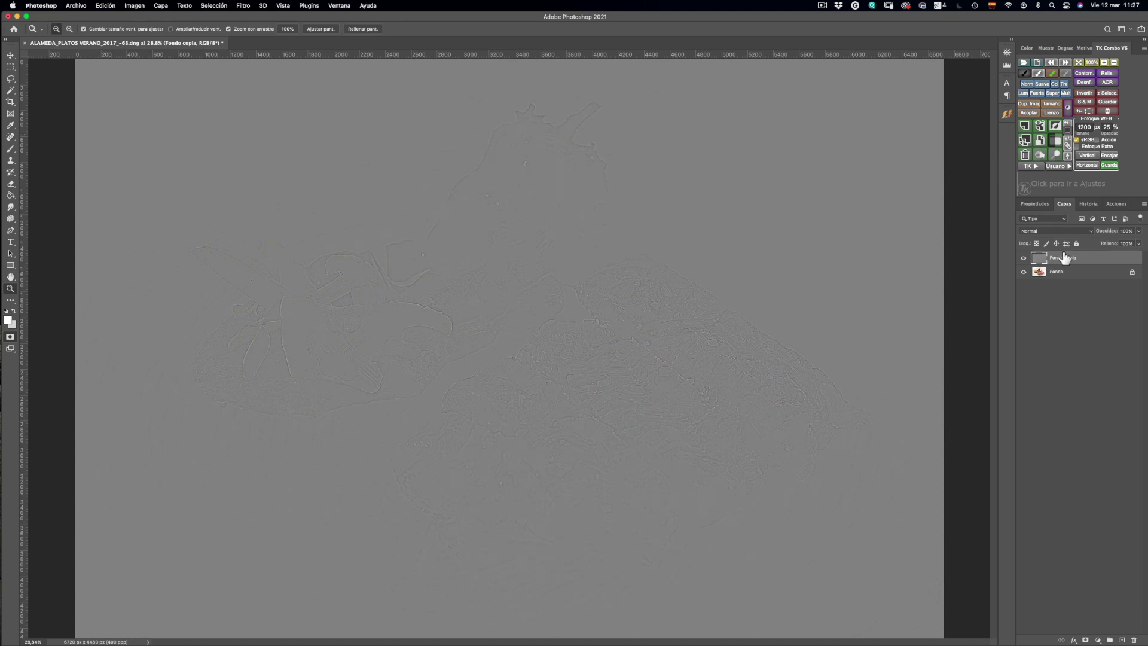
# Set Fondo copia to Luz intensa blending and zoom to 50% on the steak
pyautogui.click(1090, 231)
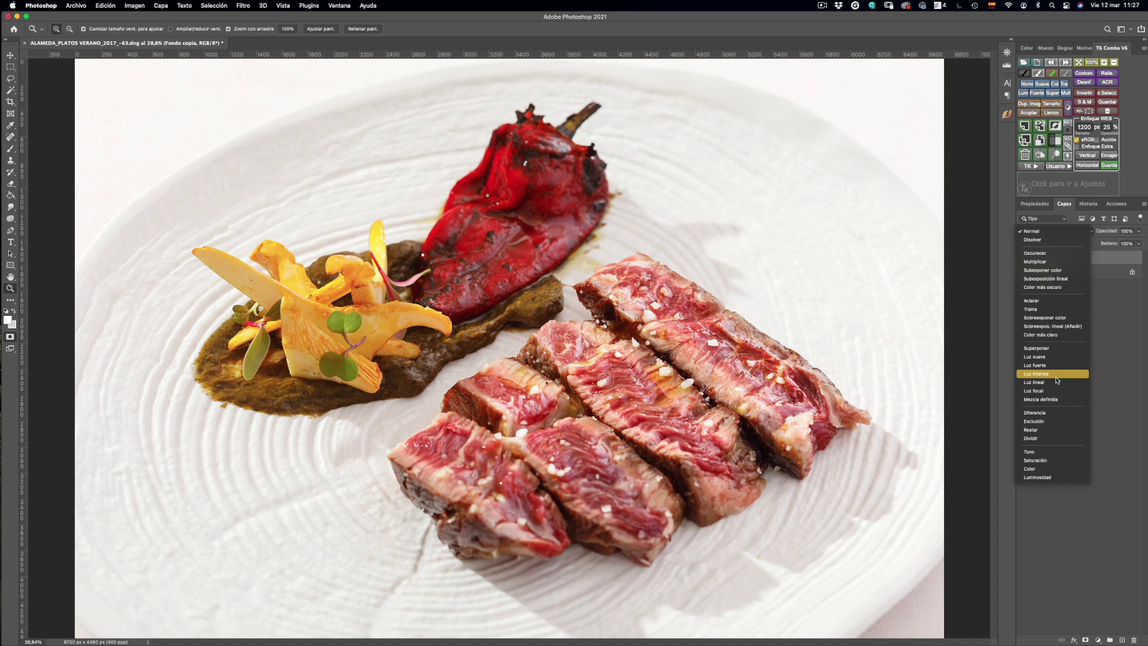
pyautogui.click(1056, 374)
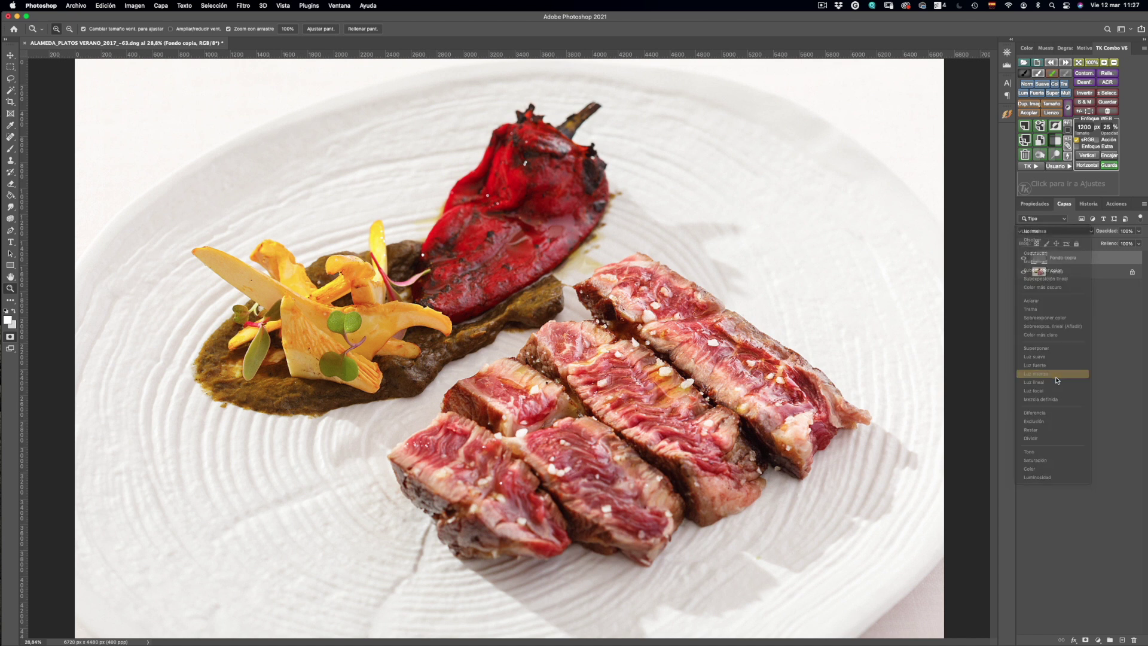
pyautogui.click(700, 374)
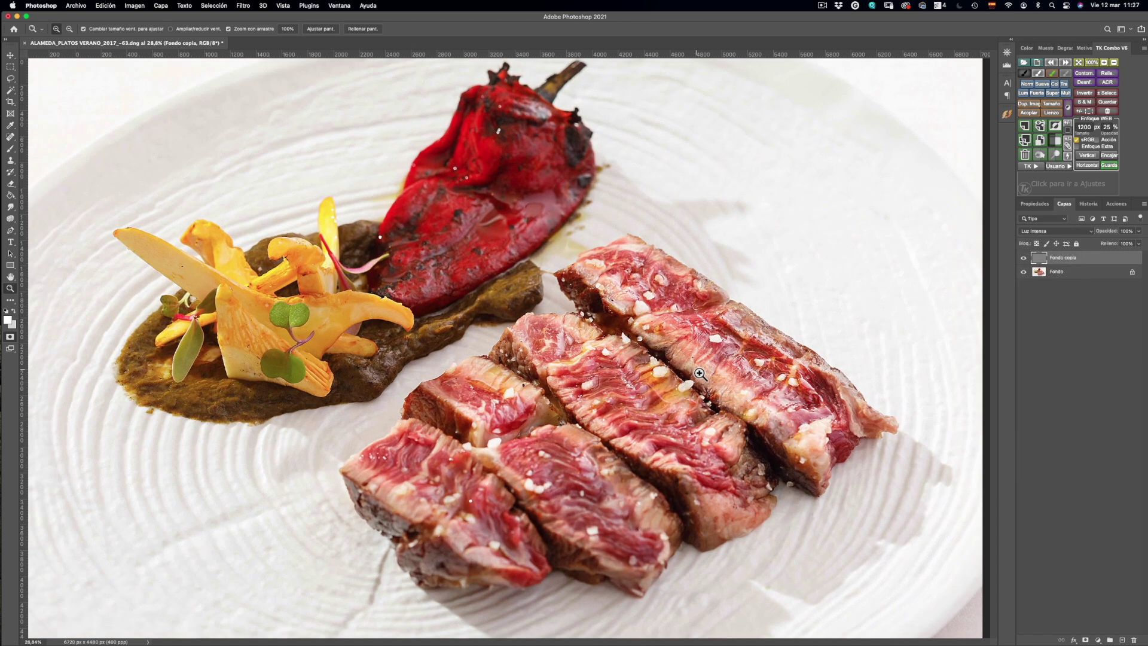
pyautogui.click(699, 374)
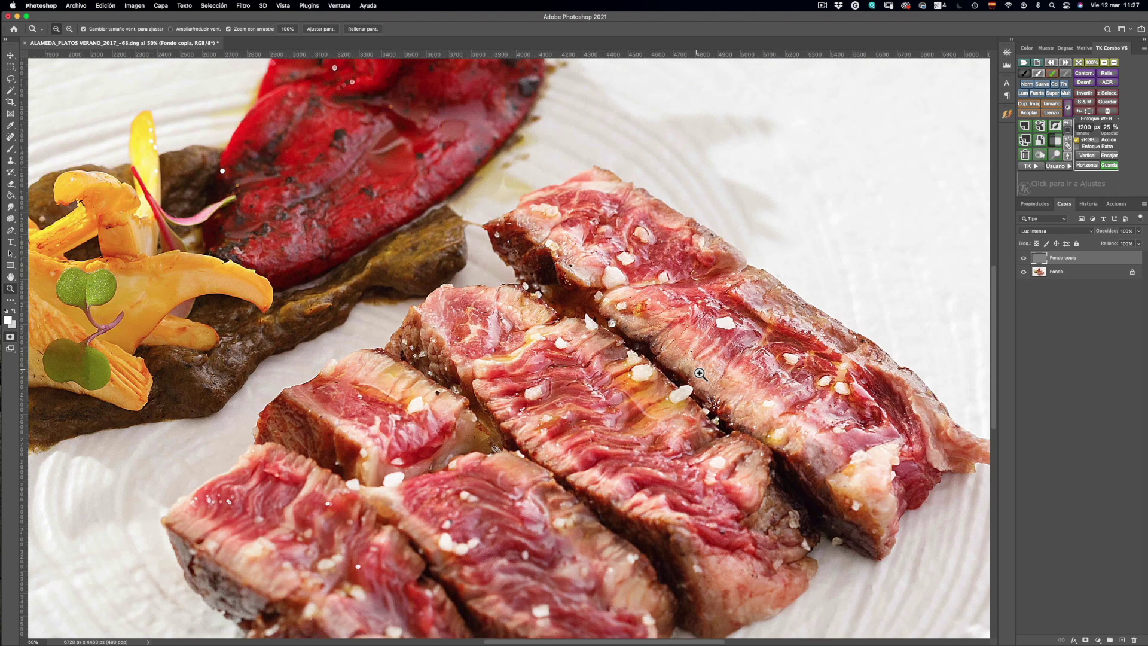
# Toggle the high-pass layer's visibility to compare the sharpened and unsharpened steak
pyautogui.click(1025, 259)
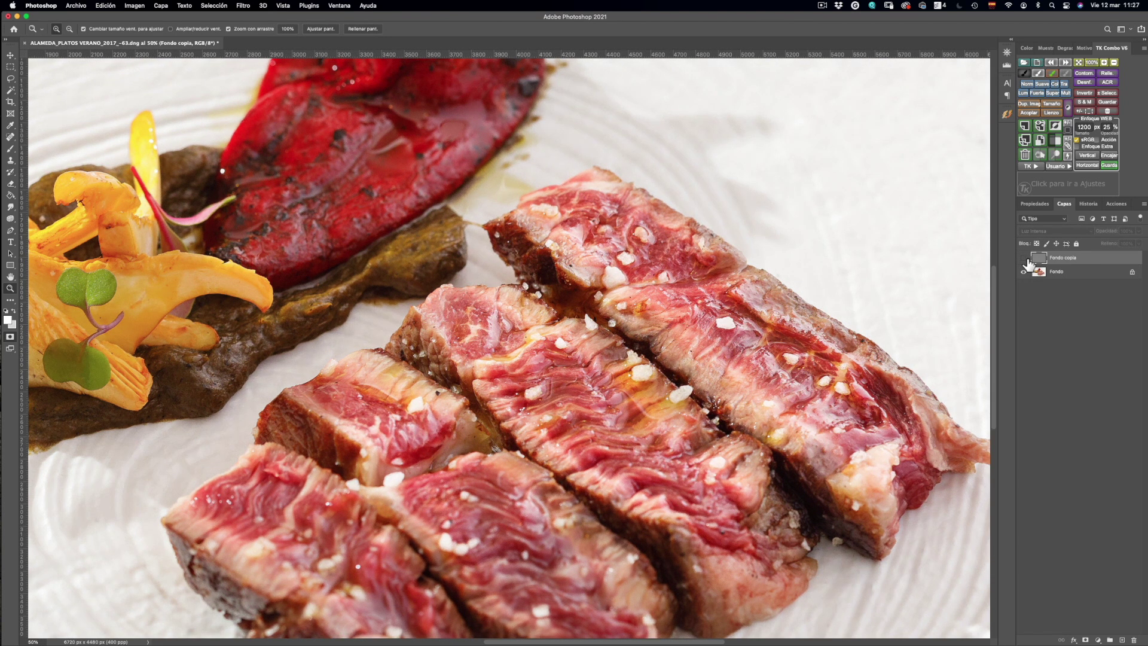
pyautogui.click(1024, 258)
pyautogui.click(1024, 259)
pyautogui.click(1025, 258)
# Zoom out to the whole plate, then zoom back in on the sliced steak
pyautogui.click(283, 5)
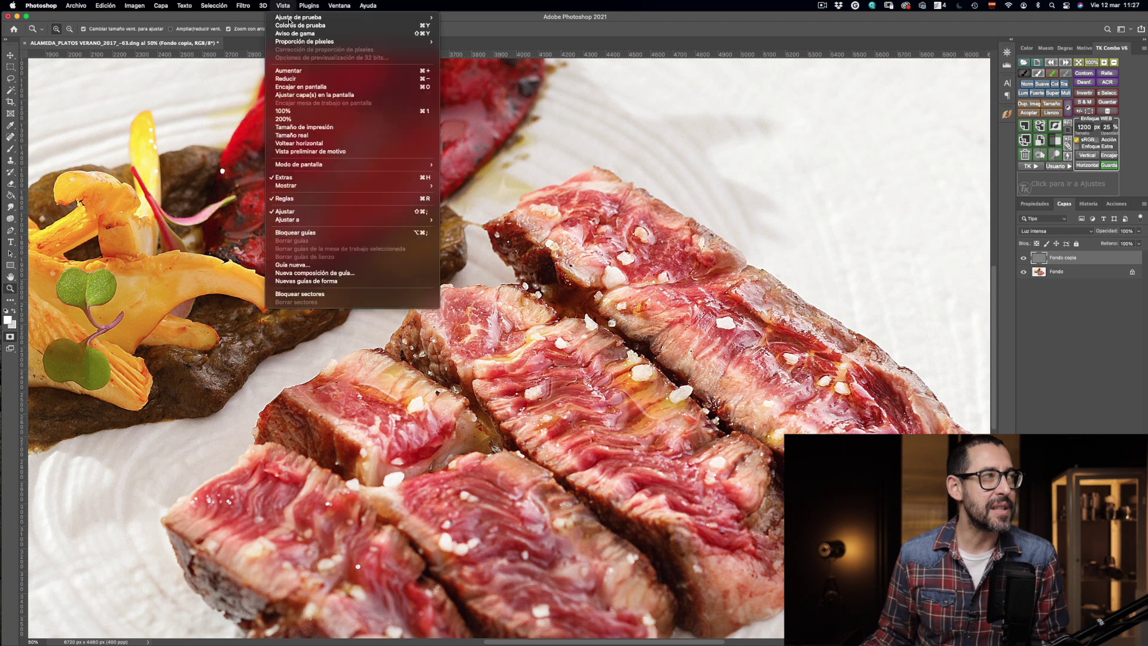
pyautogui.click(301, 80)
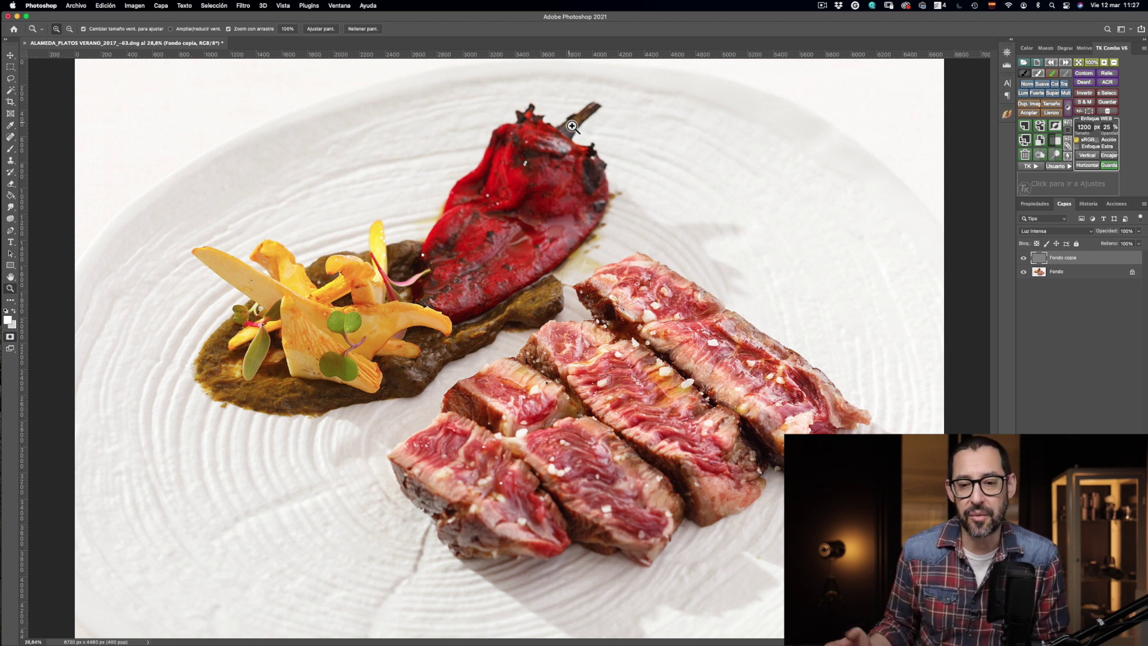
pyautogui.click(675, 398)
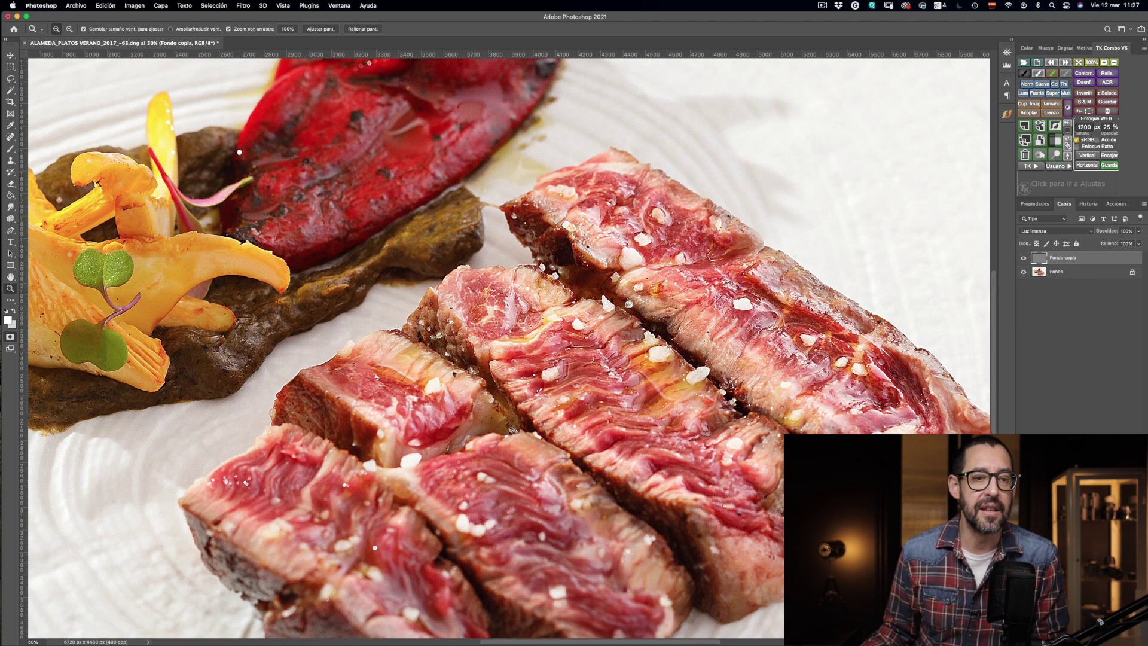
# Add an inverted layer mask to Fondo copia that hides all the sharpening
pyautogui.click(1082, 639)
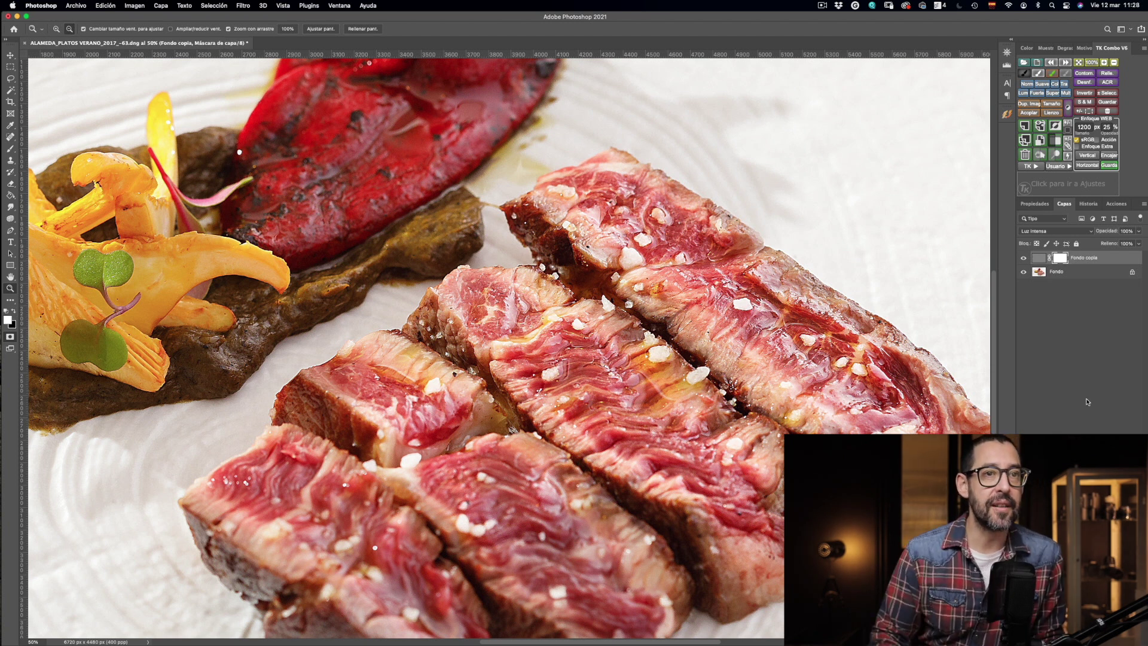
pyautogui.press('super+i')
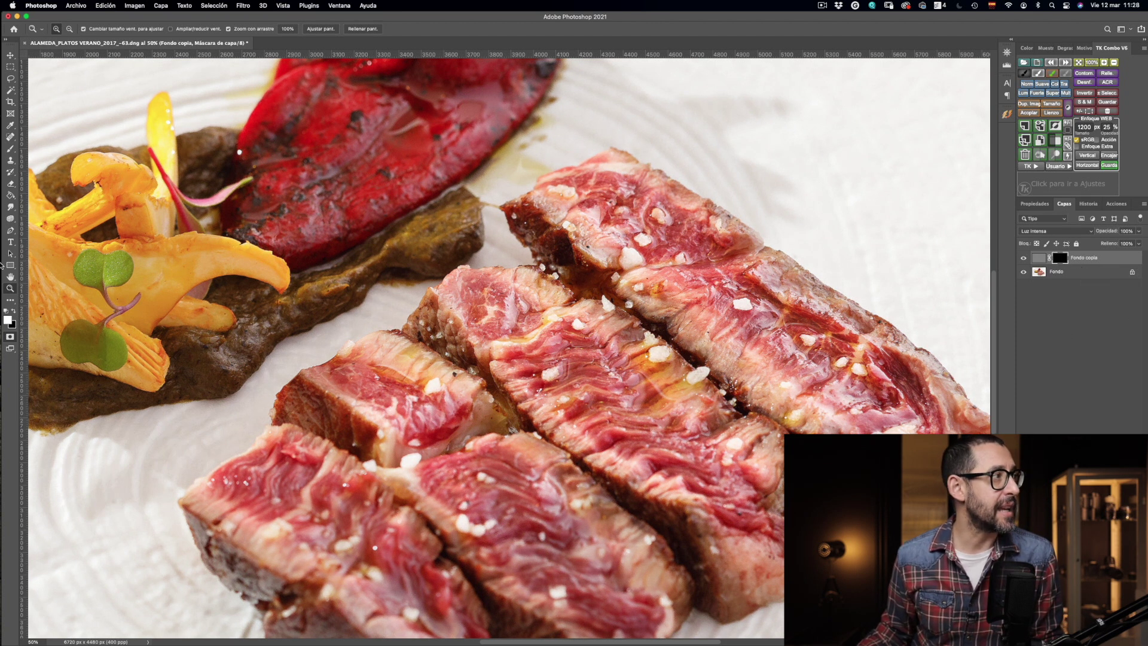
pyautogui.click(7, 150)
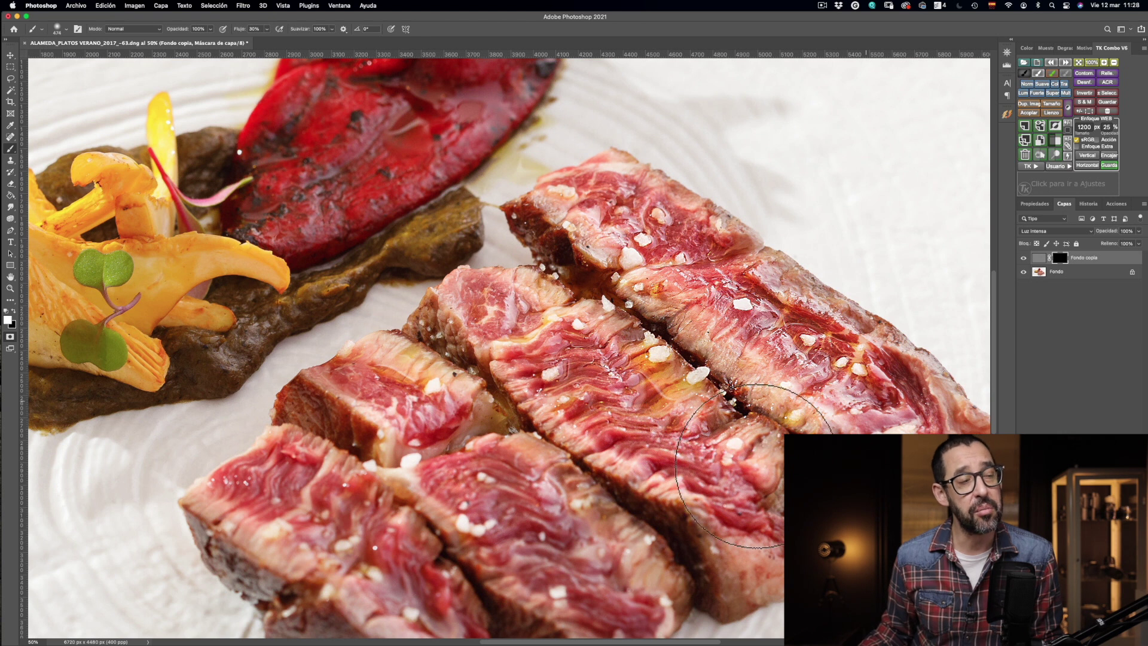
# Paint white on the mask over the meat to bring the sharpening back there
pyautogui.click(722, 481)
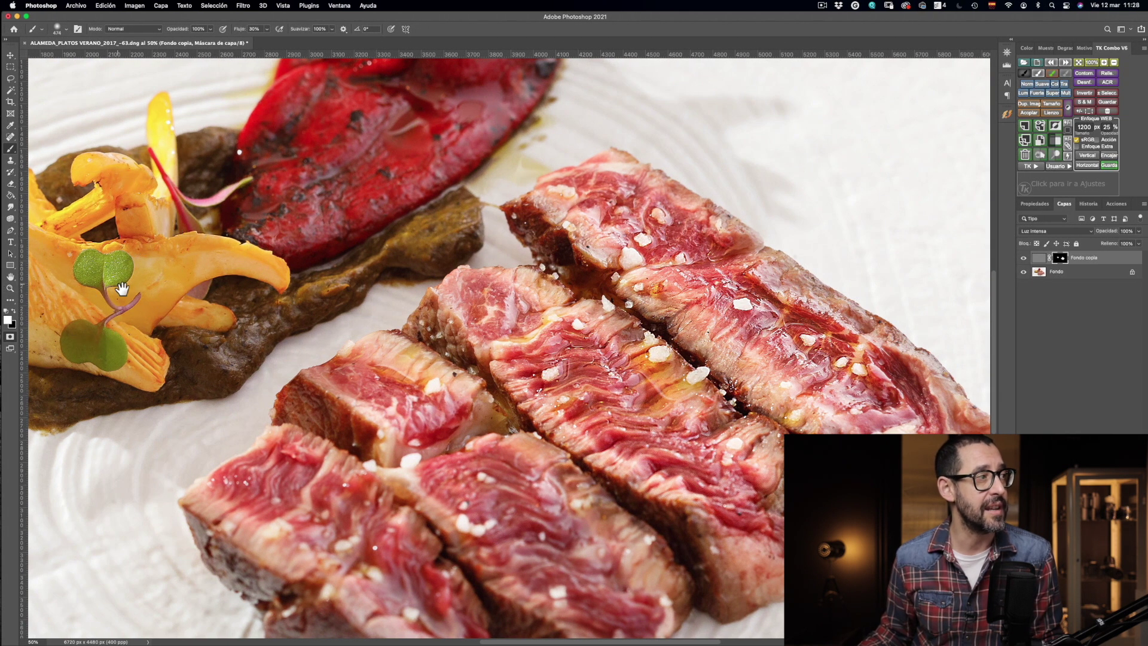
pyautogui.hscroll(-5, 359, 281)
pyautogui.hscroll(-5, 617, 270)
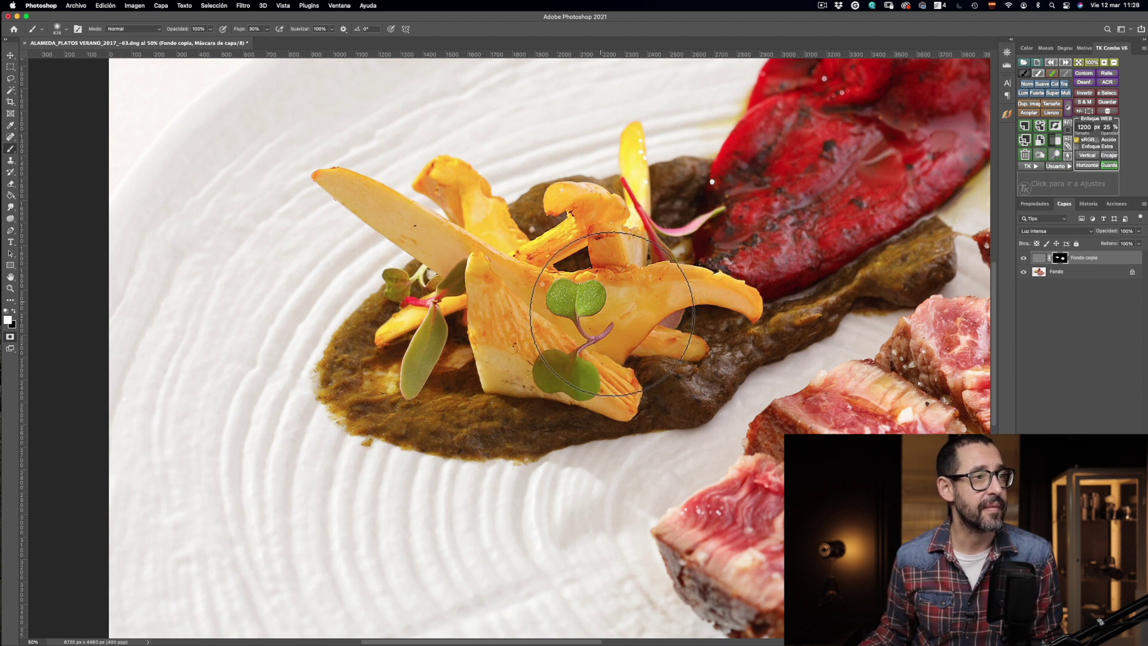
pyautogui.hscroll(1, 657, 335)
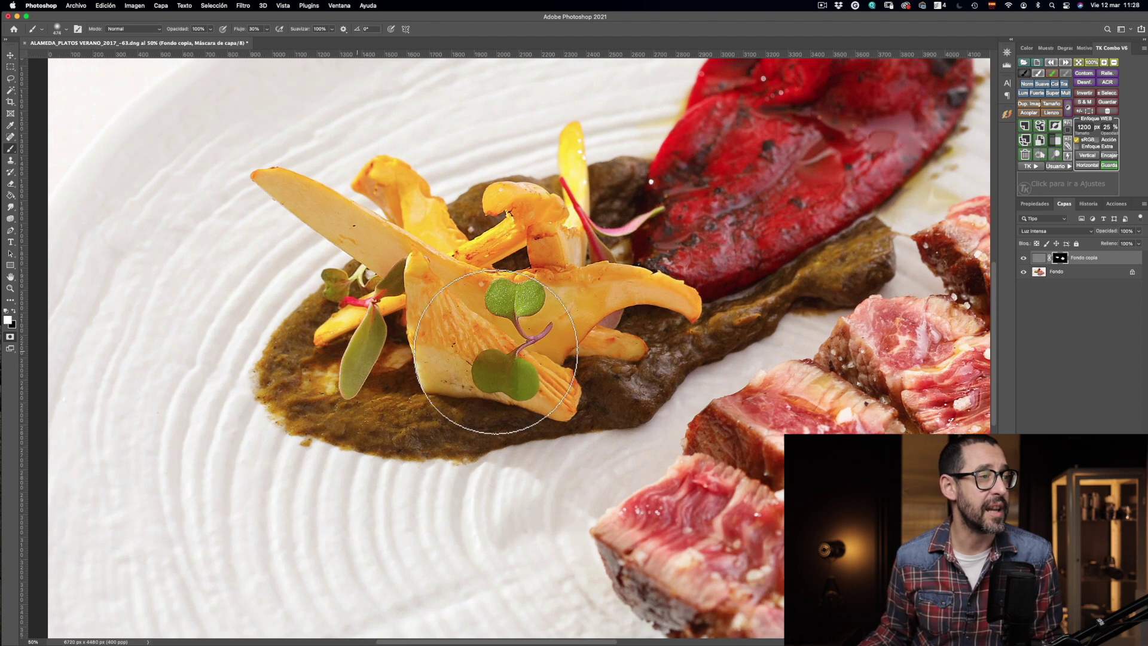
pyautogui.hscroll(2, 604, 371)
pyautogui.hscroll(2, 592, 366)
pyautogui.hscroll(2, 592, 366)
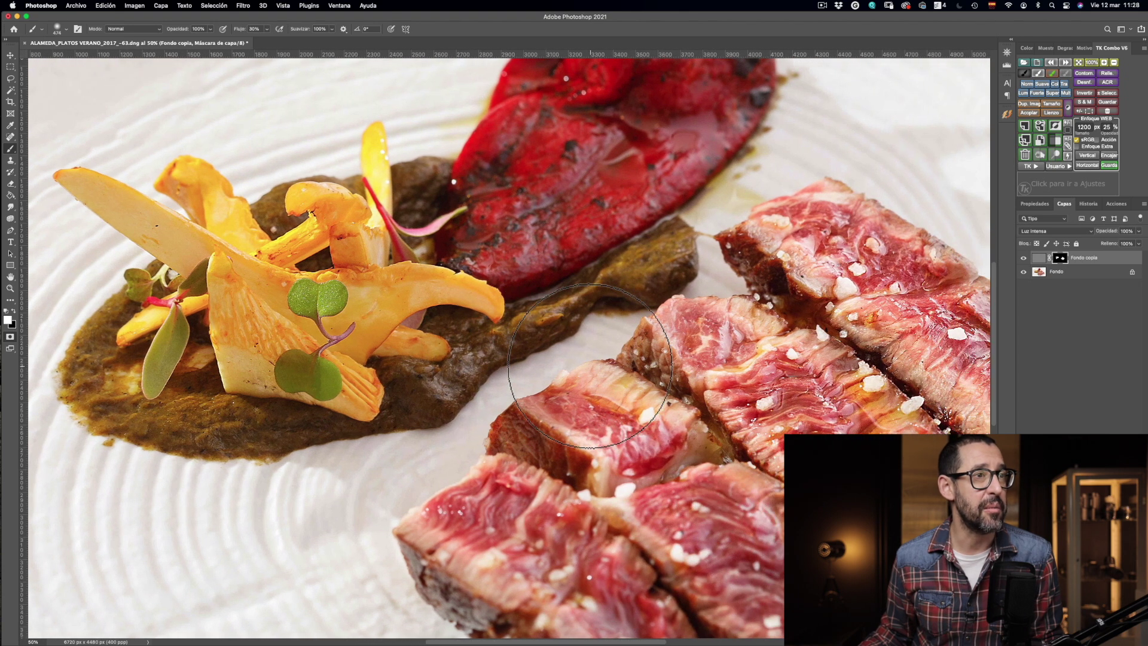
pyautogui.hscroll(2, 604, 359)
pyautogui.hscroll(1, 604, 359)
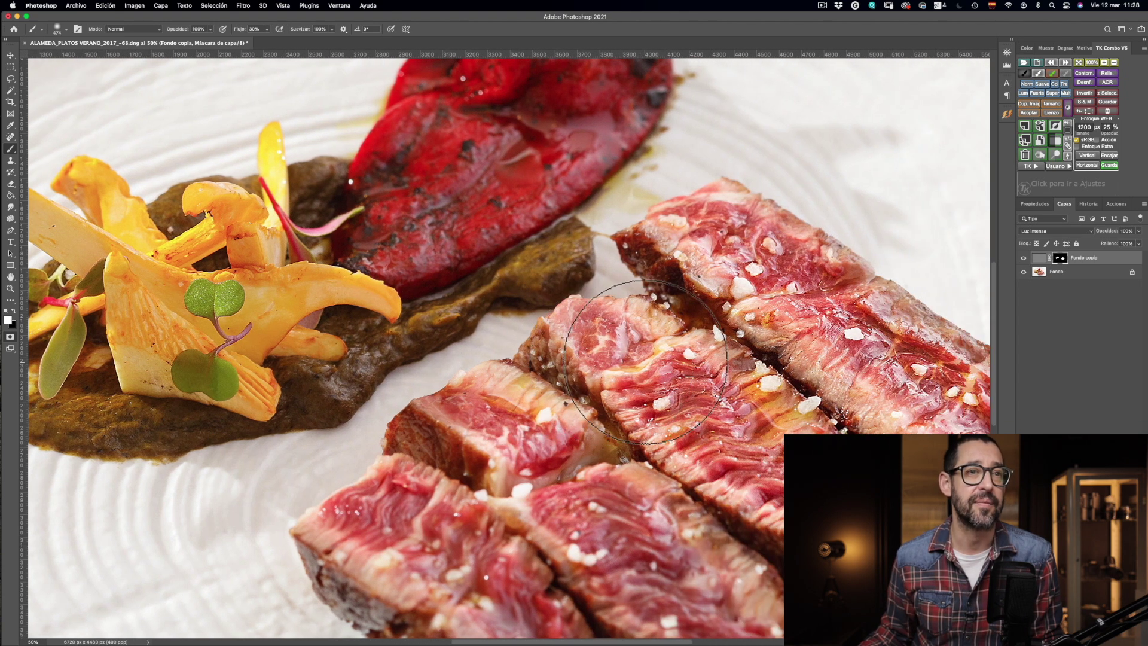
pyautogui.click(1144, 205)
# Flatten the steak photo into a single Fondo layer and fit it on screen
pyautogui.click(1040, 486)
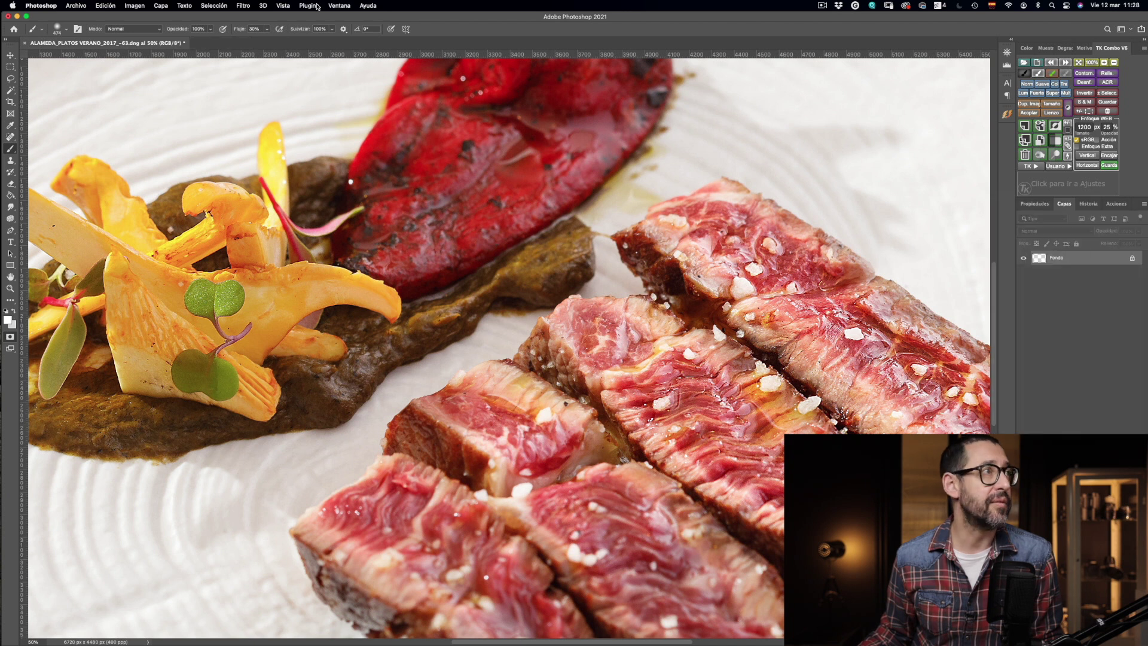
pyautogui.click(283, 6)
pyautogui.click(317, 87)
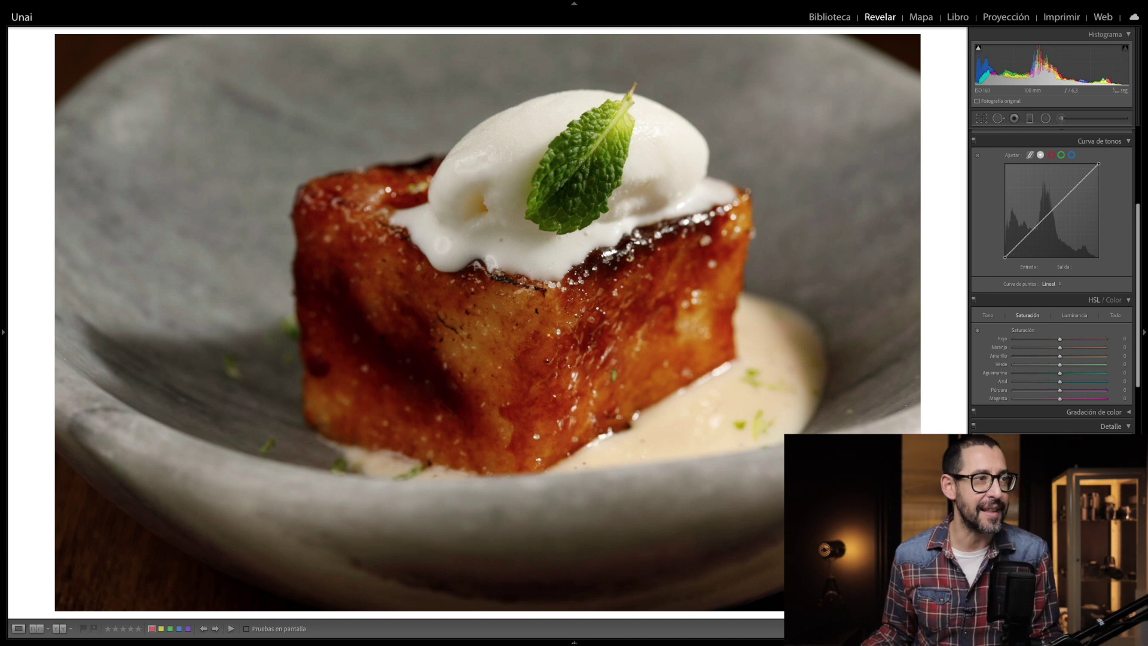
pyautogui.press('r')
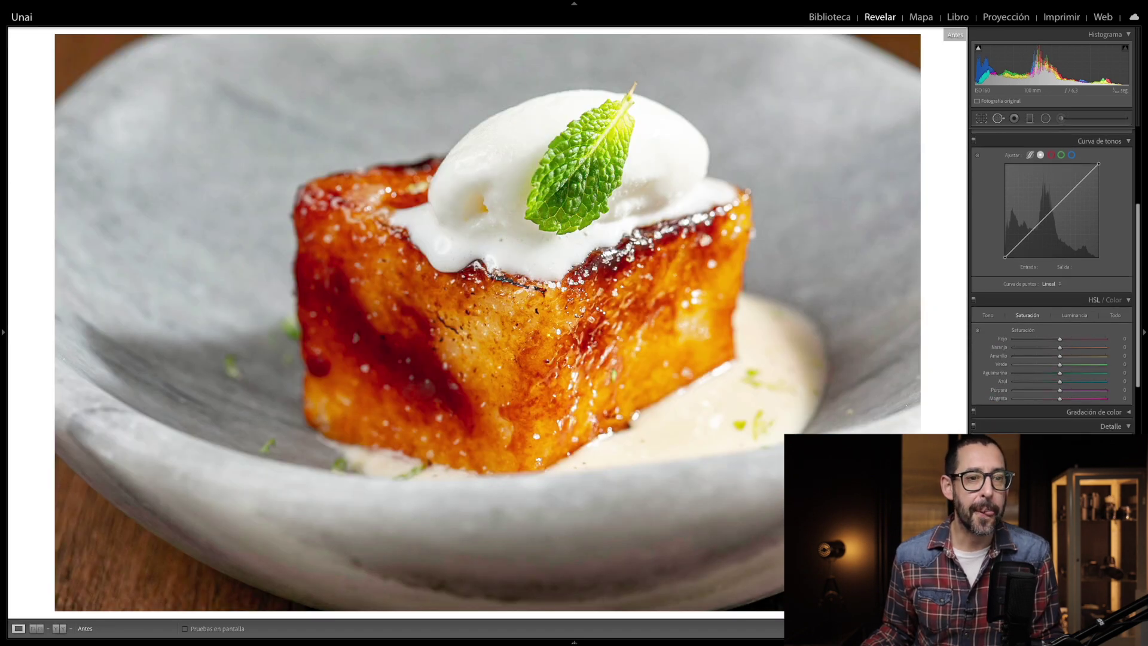
pyautogui.press('\\')
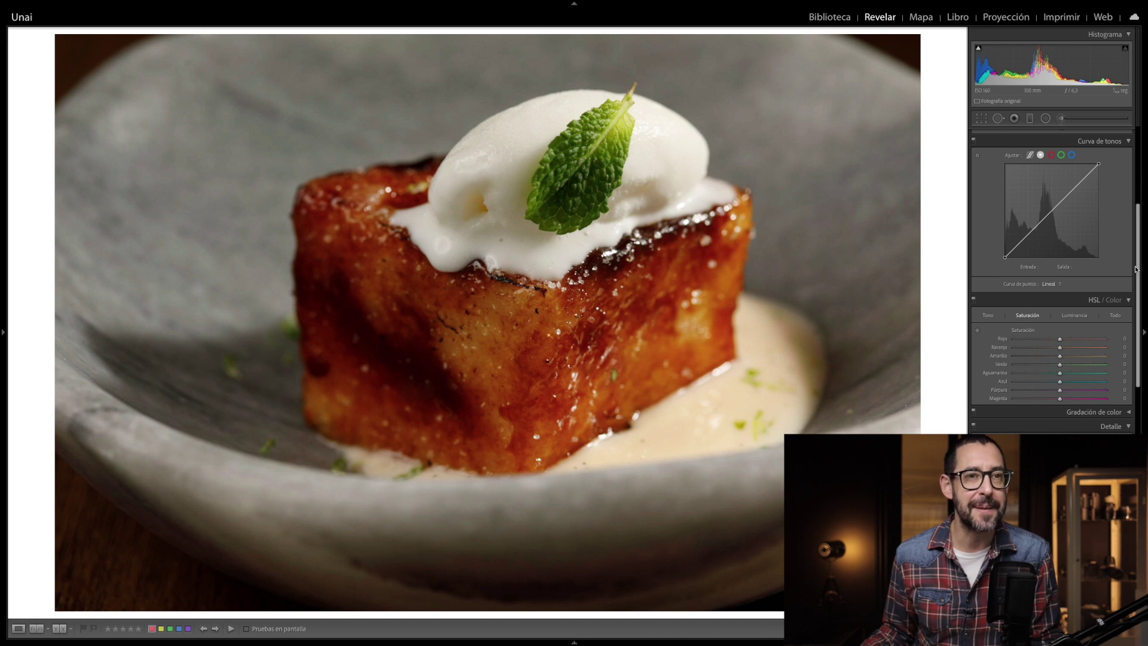
pyautogui.scroll(5, 1138, 269)
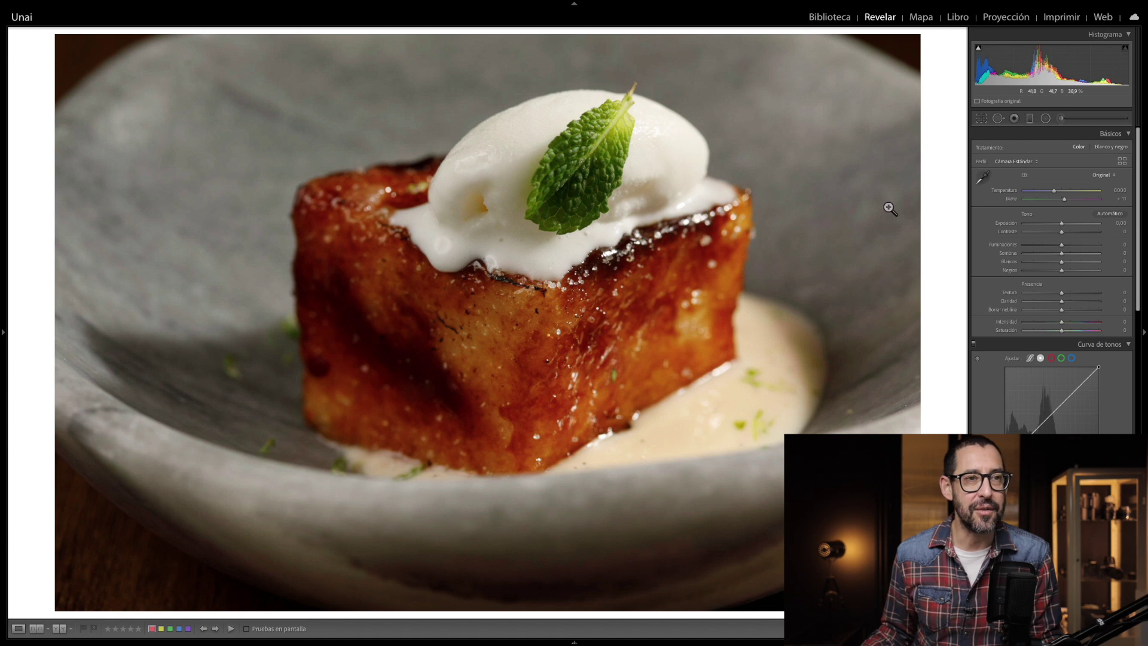
# In Basic, raise exposure, rebalance whites and blacks, raise saturation and slightly lower vibrance
pyautogui.moveTo(1062, 225); pyautogui.dragTo(1067, 225)
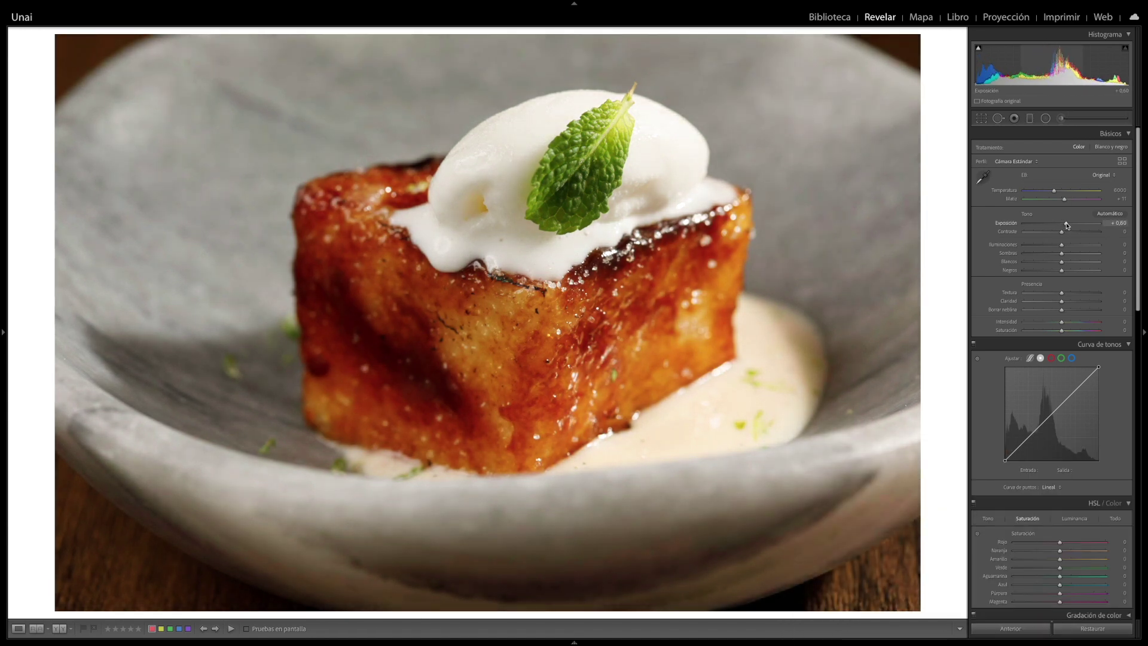
pyautogui.moveTo(1068, 225)
pyautogui.mouseDown()
pyautogui.moveTo(1038, 248)
pyautogui.moveTo(1072, 255)
pyautogui.mouseUp()
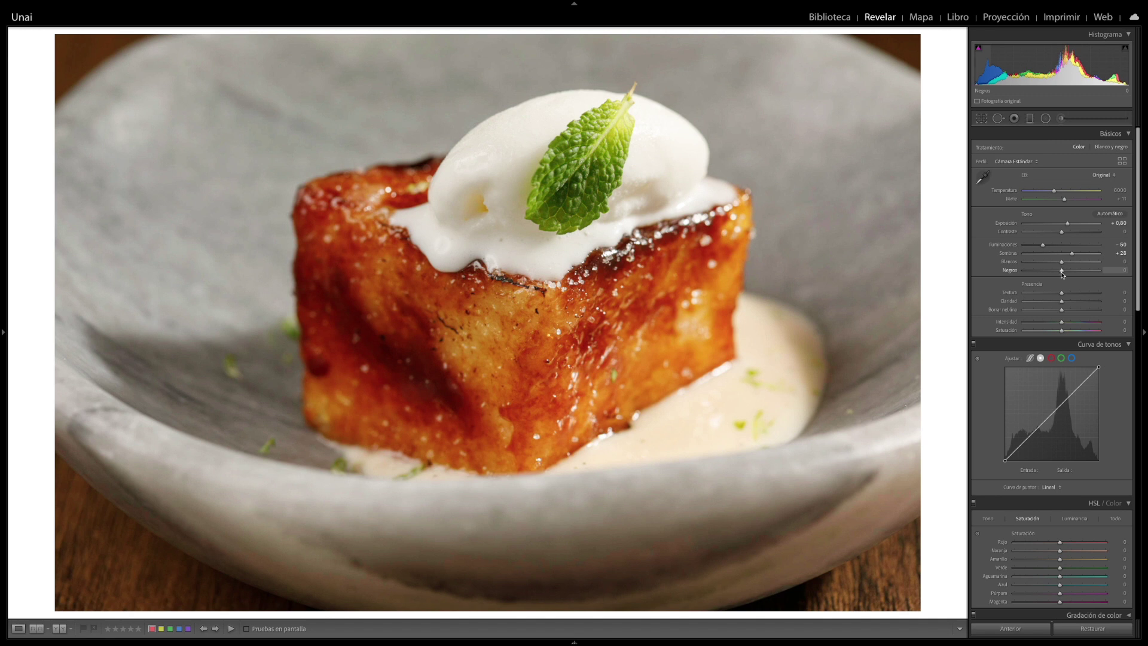
pyautogui.moveTo(1062, 274); pyautogui.dragTo(1067, 265)
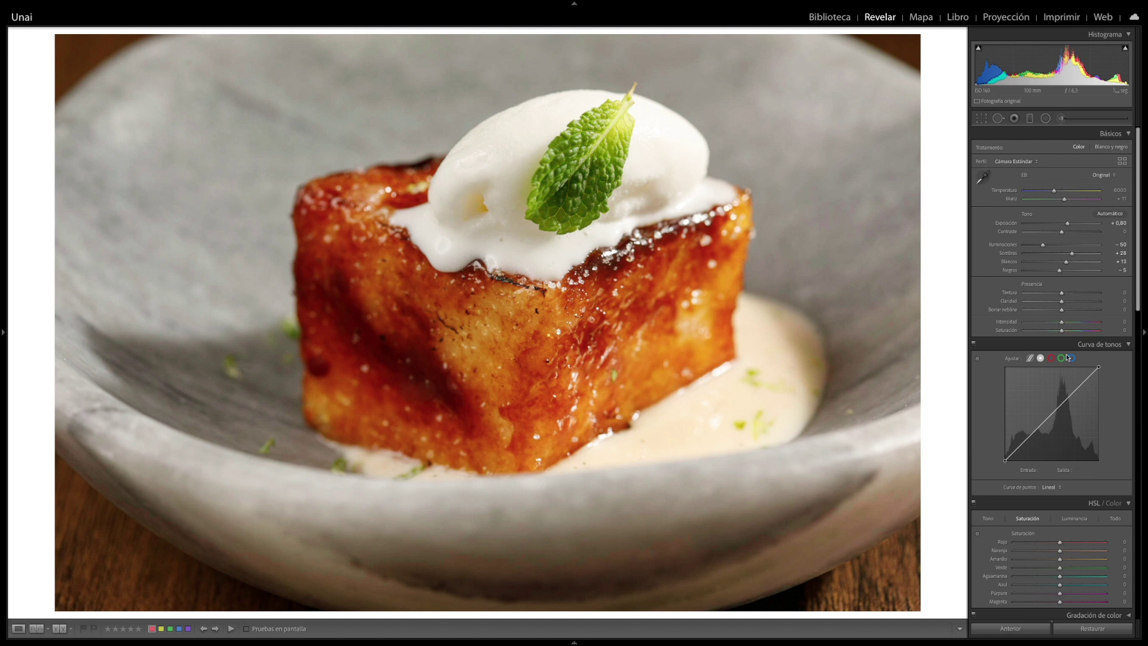
pyautogui.moveTo(1062, 330); pyautogui.dragTo(1065, 331)
pyautogui.moveTo(1062, 322); pyautogui.dragTo(1062, 324)
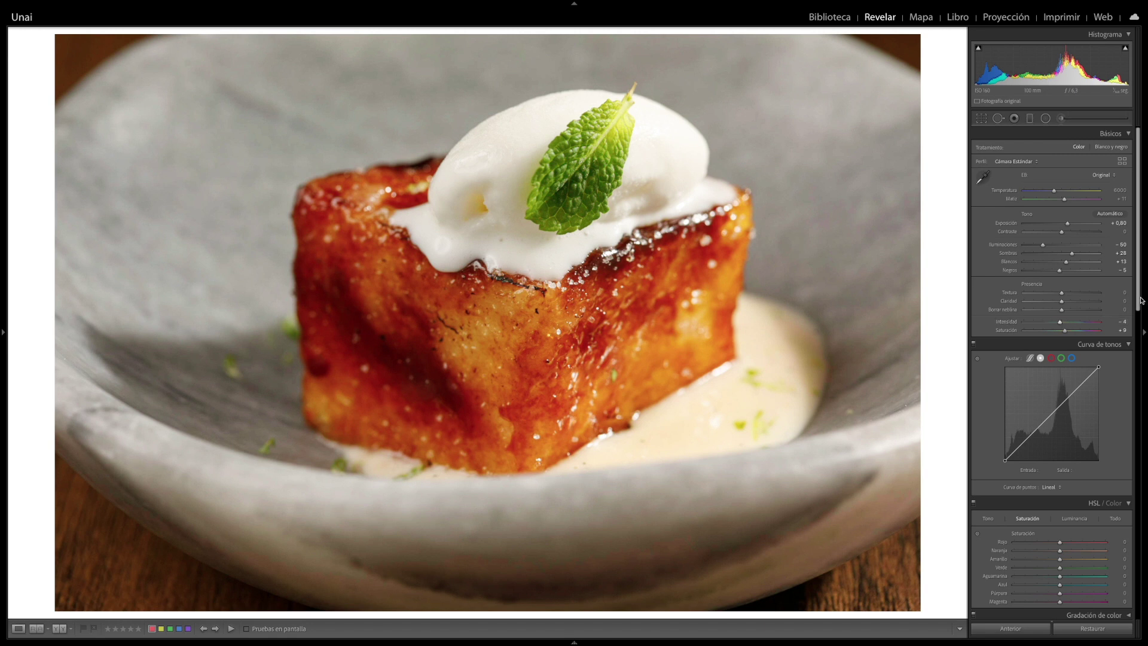
# Lower the Red saturation in the HSL panel
pyautogui.scroll(-5, 1060, 402)
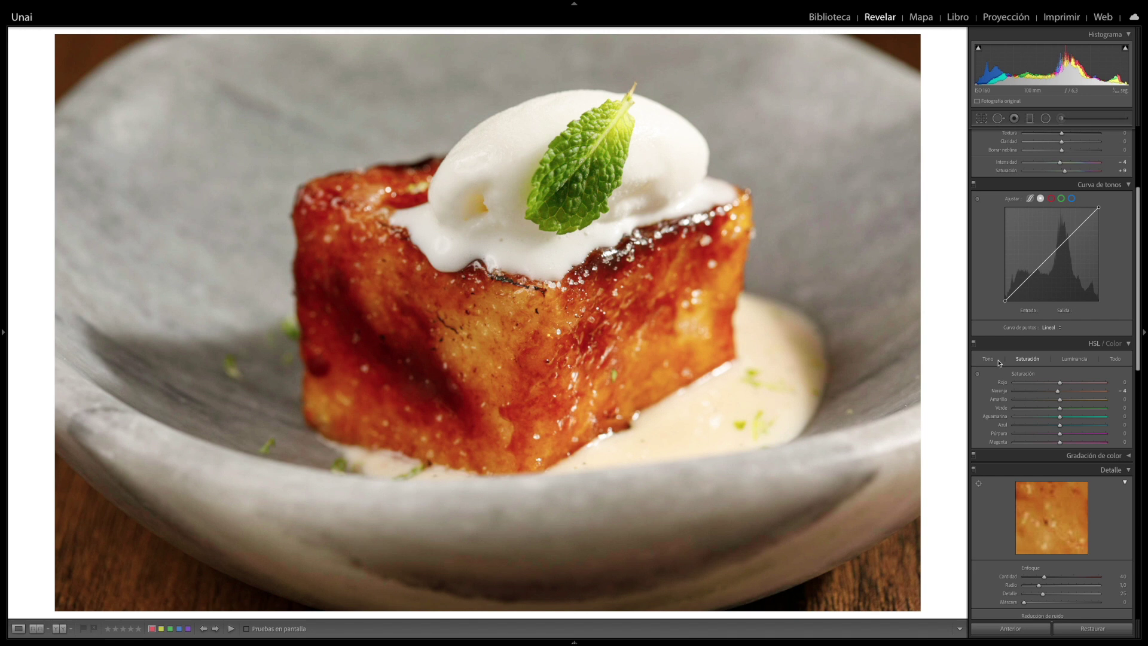
pyautogui.moveTo(1059, 382); pyautogui.dragTo(1056, 383)
pyautogui.click(988, 358)
# Shift the Orange hue to about +11
pyautogui.moveTo(1061, 392); pyautogui.dragTo(1064, 395)
pyautogui.scroll(-1, 1065, 394)
pyautogui.scroll(-2, 1065, 395)
pyautogui.scroll(-2, 1066, 394)
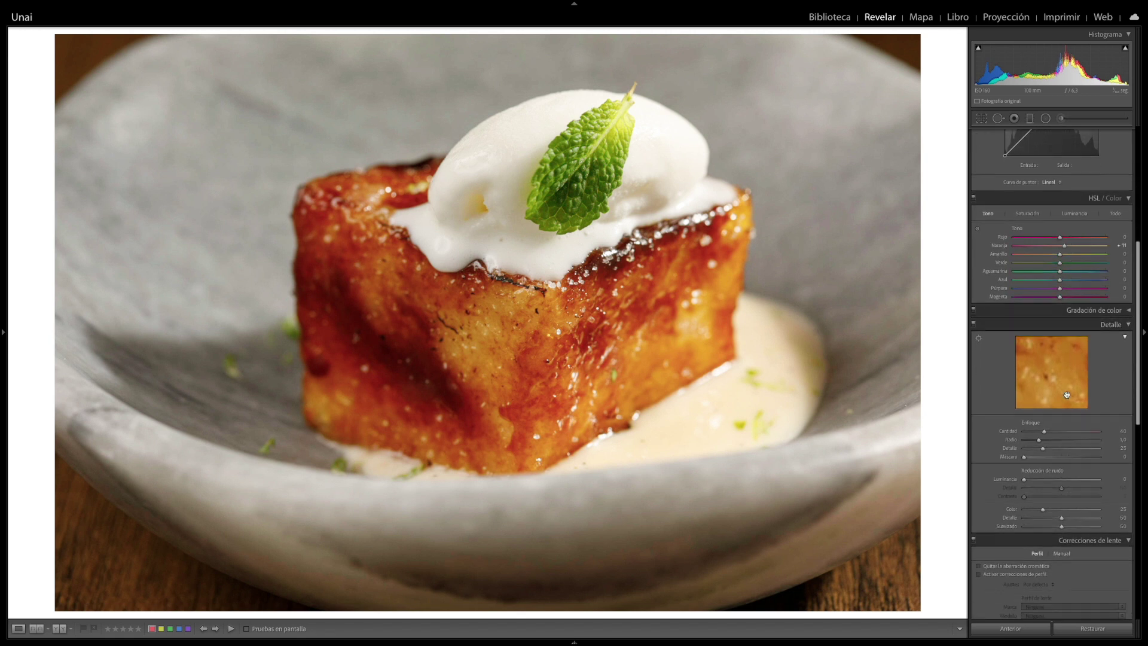
# Raise sharpening Amount and Radius and lift Detail past 22, previewing affected edges
pyautogui.click(1069, 431)
pyautogui.click(1036, 448)
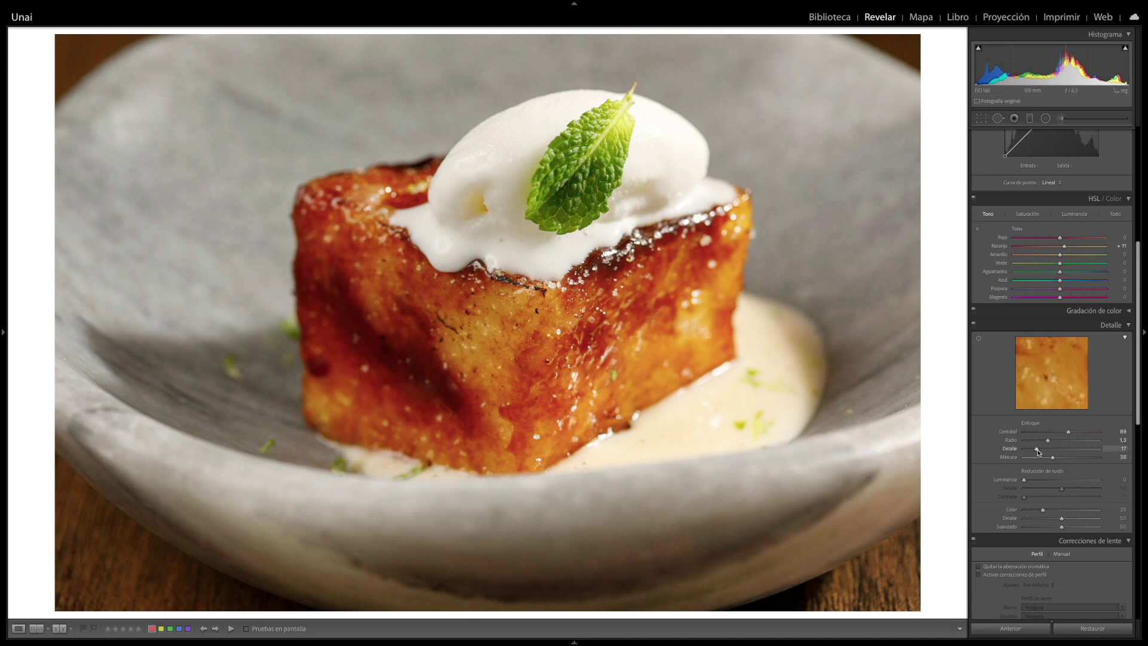
pyautogui.moveTo(1039, 452); pyautogui.dragTo(1044, 454)
pyautogui.keyDown('alt'); pyautogui.click(1044, 452); pyautogui.keyUp('alt')
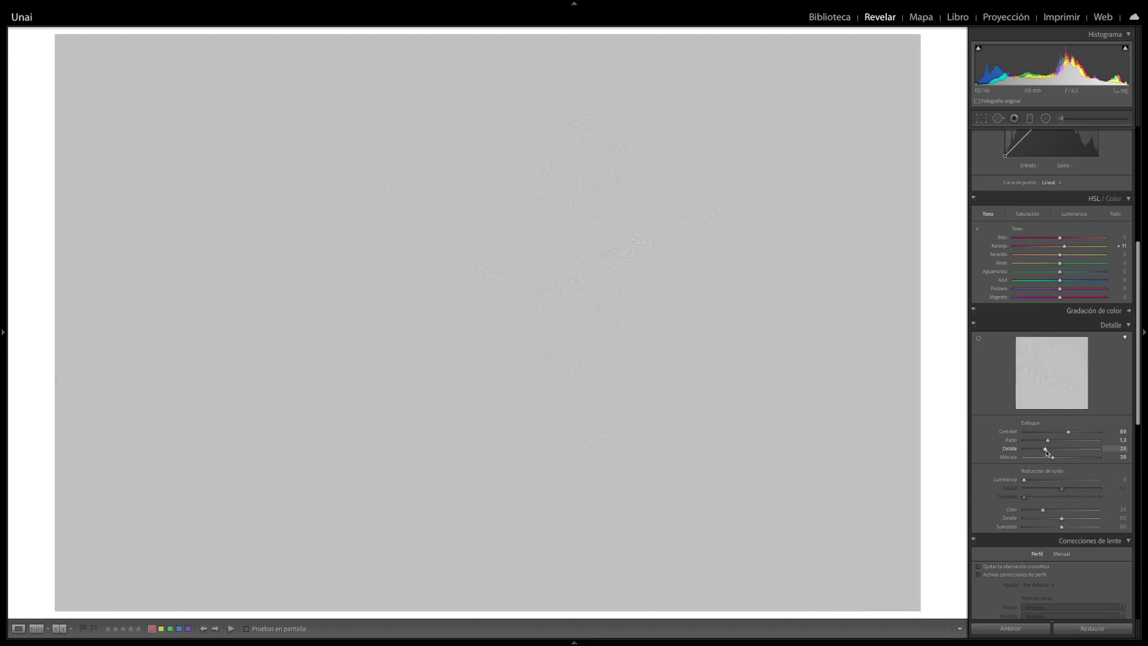
pyautogui.moveTo(1050, 453); pyautogui.dragTo(1053, 454)
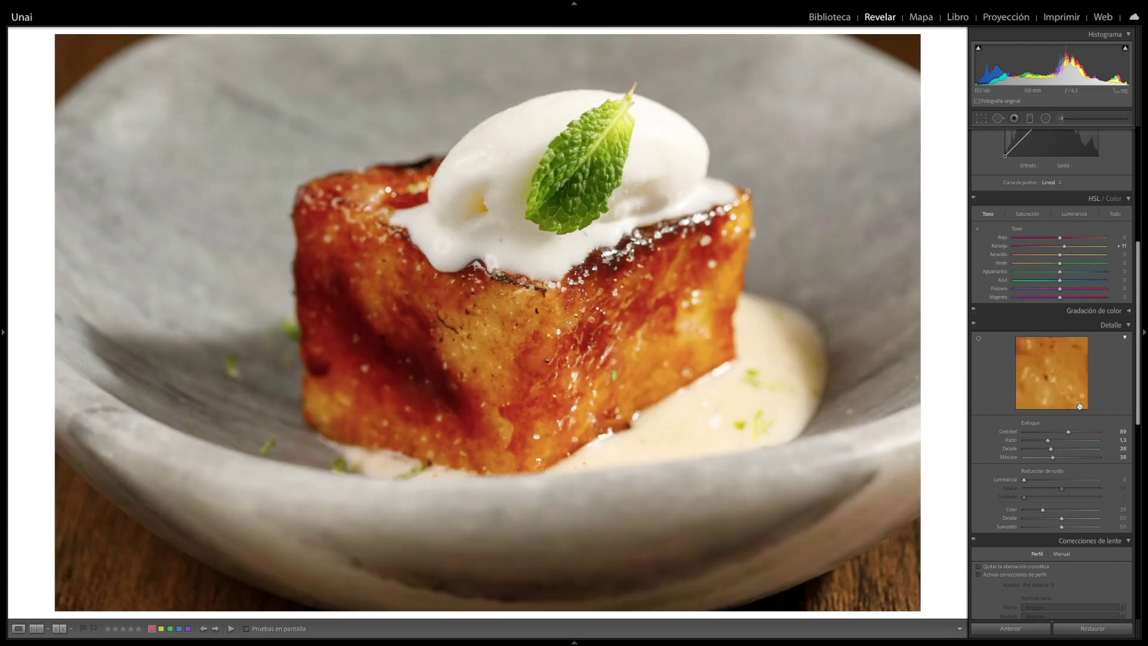
# Set Luminance noise reduction to 9 and enable lens profile and chromatic aberration corrections
pyautogui.click(1034, 481)
pyautogui.click(979, 566)
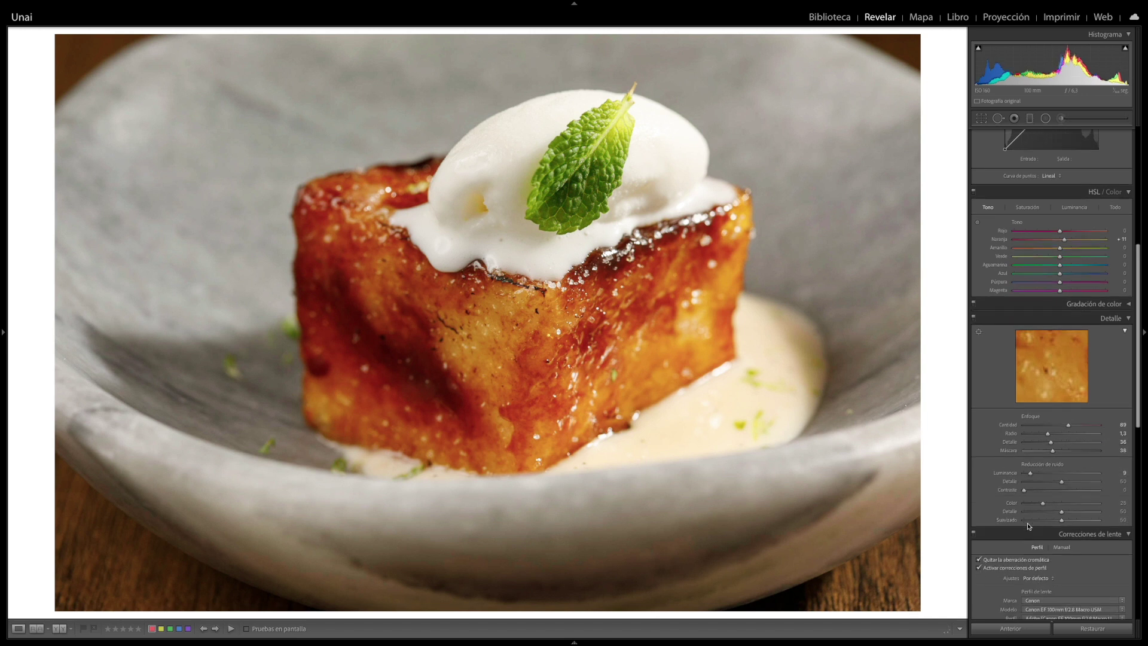
pyautogui.scroll(-3, 1022, 556)
pyautogui.scroll(-2, 1041, 532)
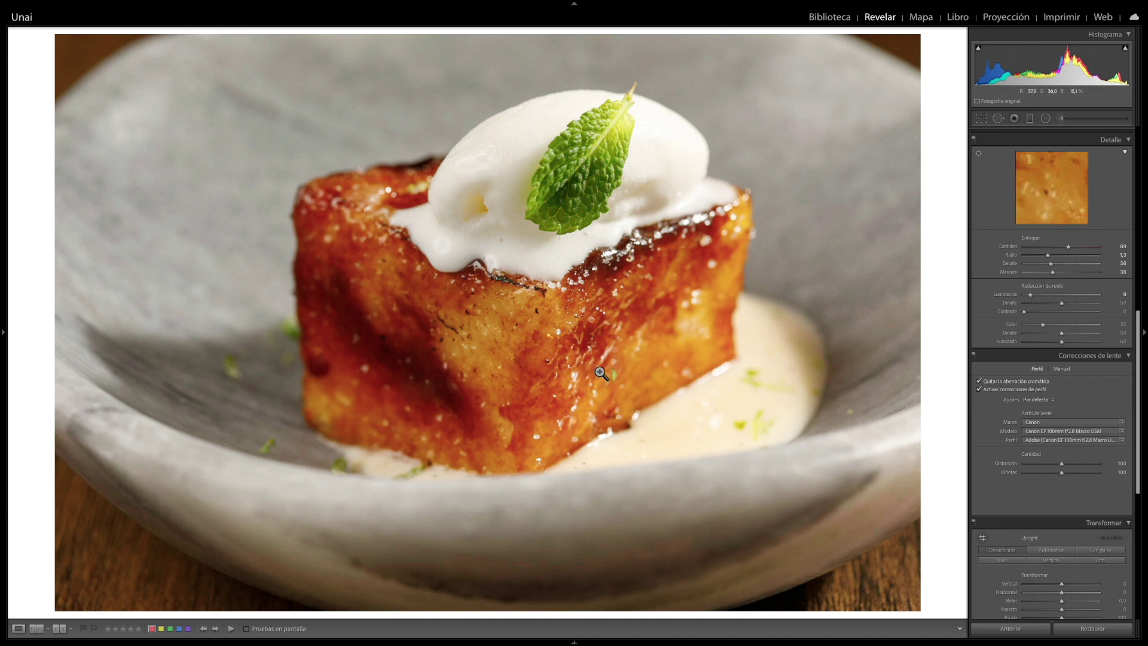
pyautogui.moveTo(1139, 325); pyautogui.dragTo(1140, 60)
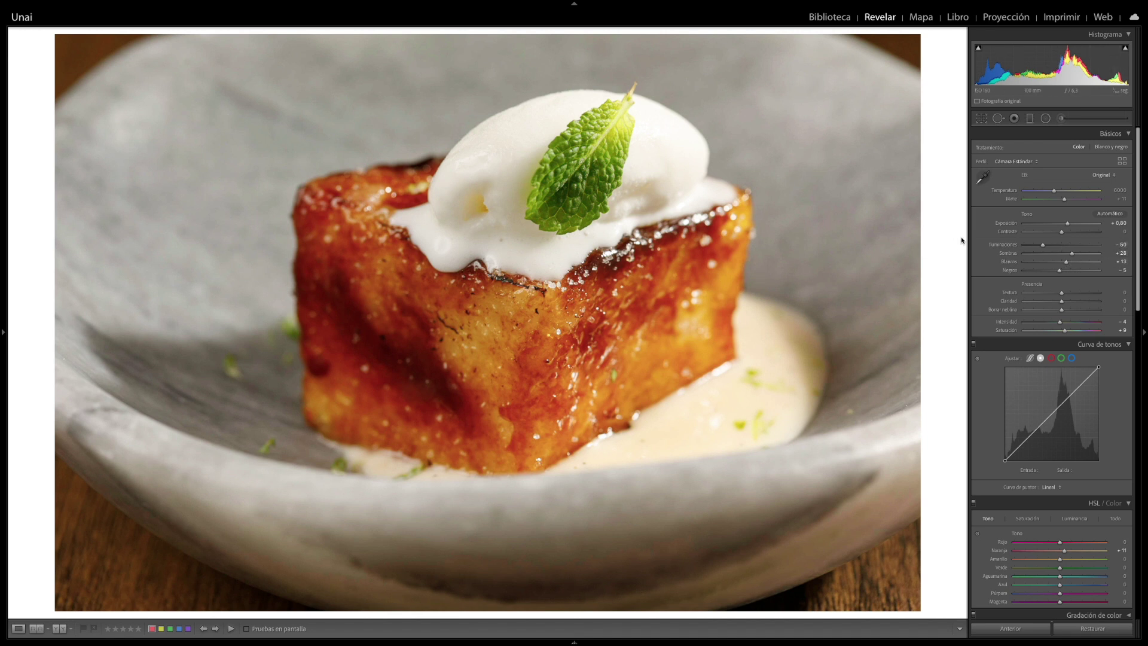
# Start a brush mask using the SUPERDETALLE effect preset, resize the brush and hide the pins
pyautogui.click(1061, 118)
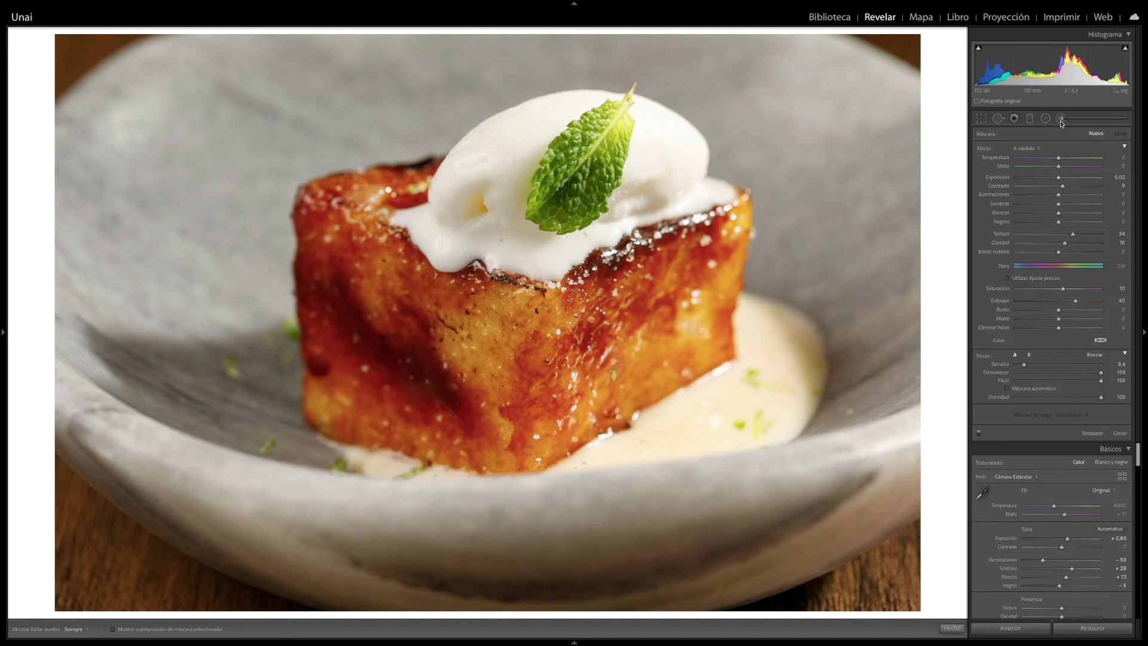
pyautogui.click(1038, 148)
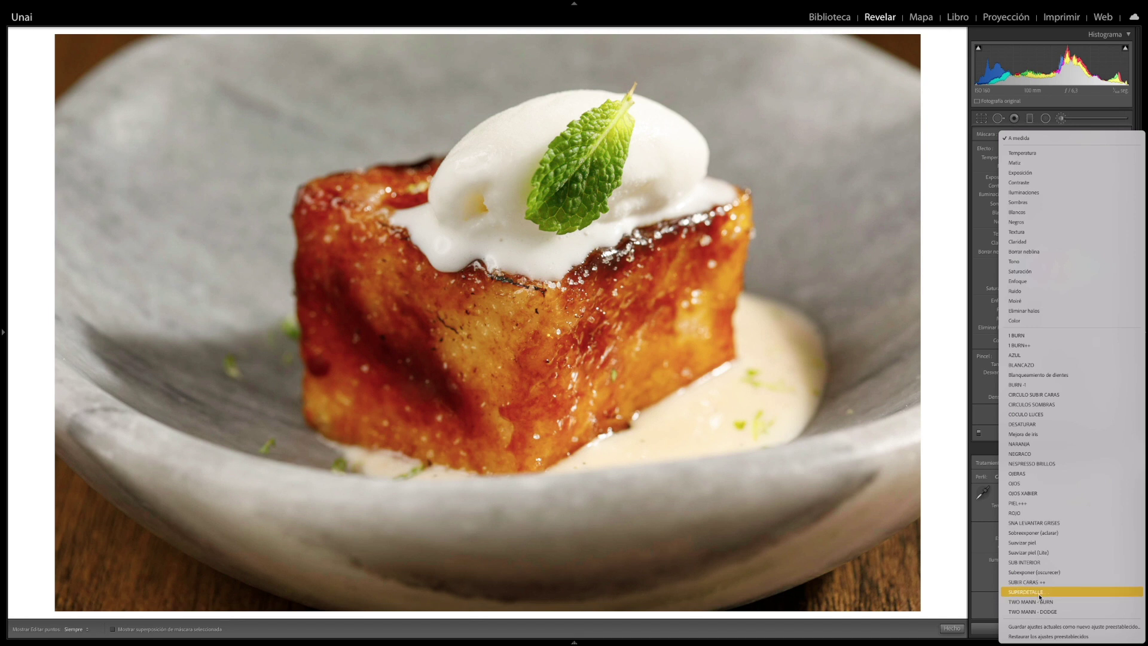
pyautogui.click(1040, 592)
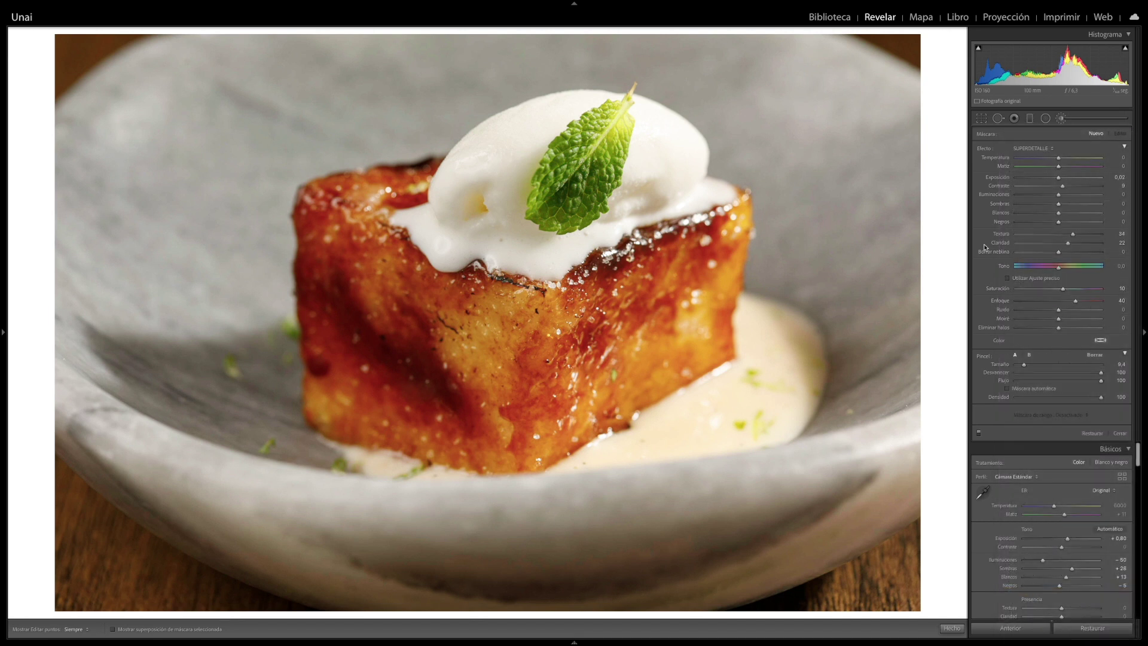
pyautogui.scroll(1, 480, 310)
pyautogui.press('h')
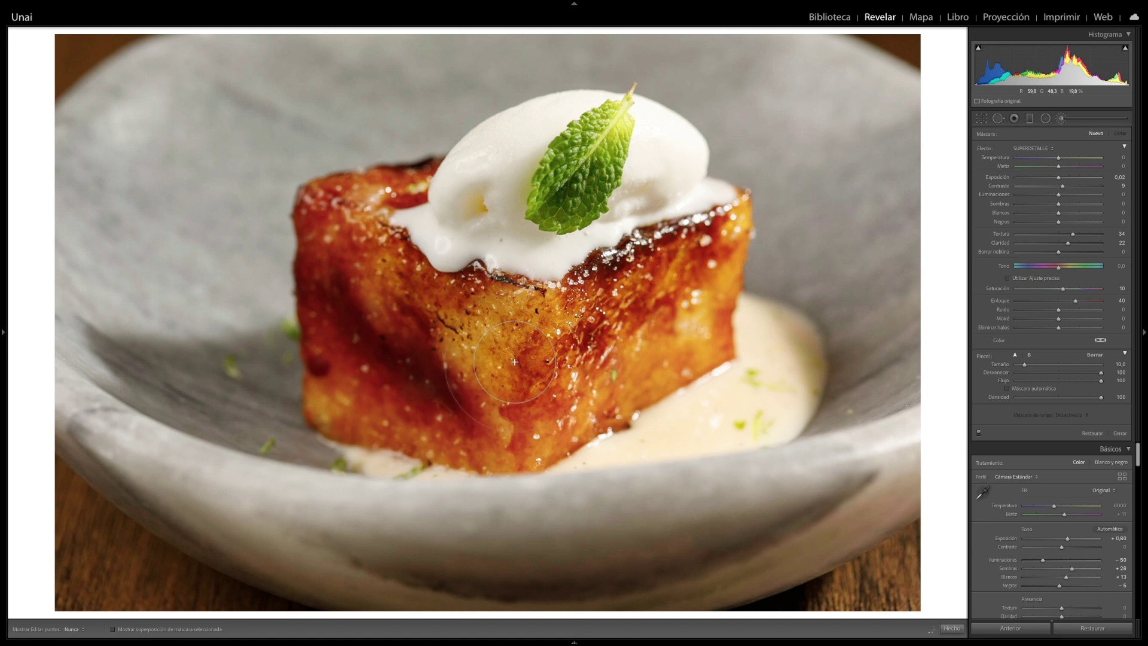
# Lower the first mask's Textura to 7, then start a new SUPERDETALLE brush at size 4,0, undoing the trial leaf stroke
pyautogui.press('h')
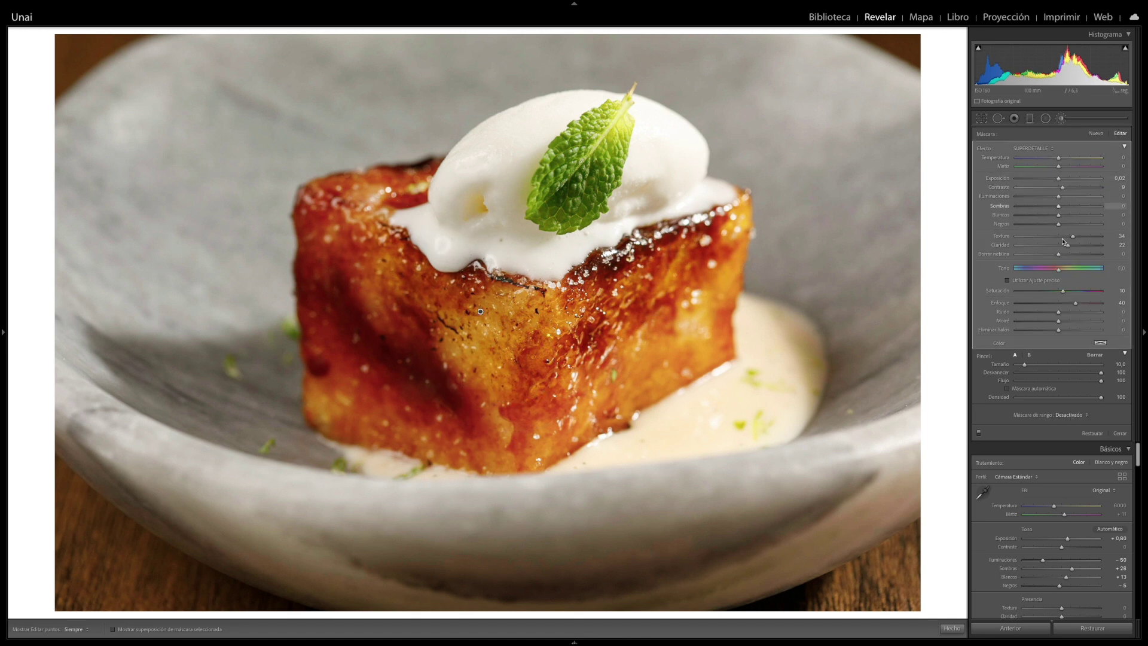
pyautogui.moveTo(1060, 239); pyautogui.dragTo(1064, 240)
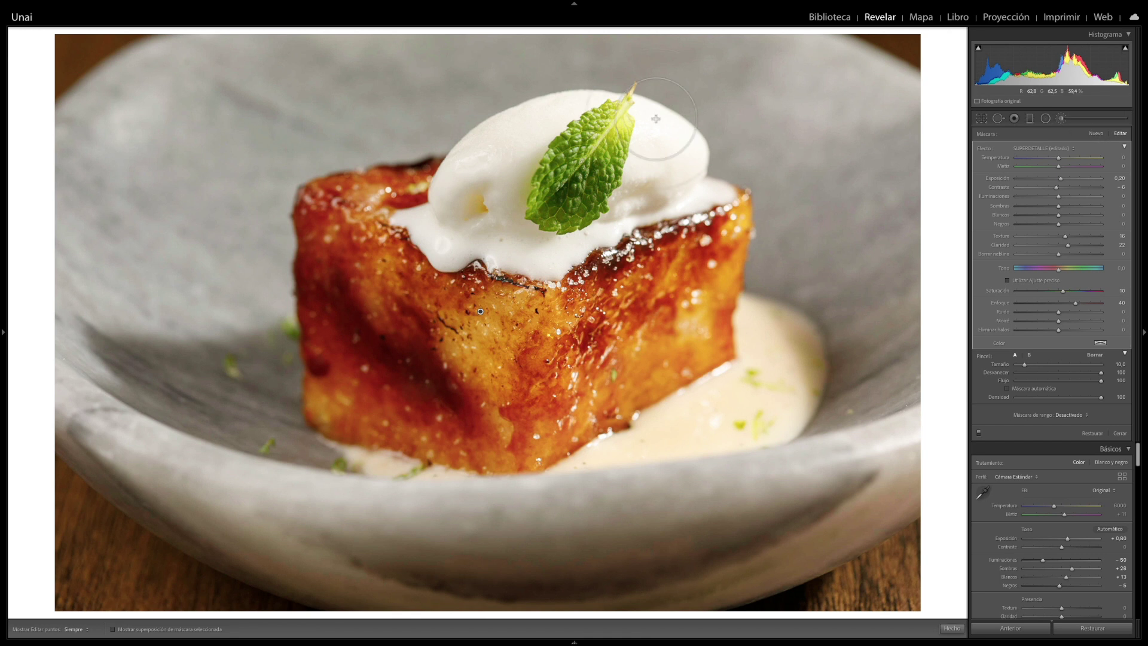
pyautogui.click(1096, 134)
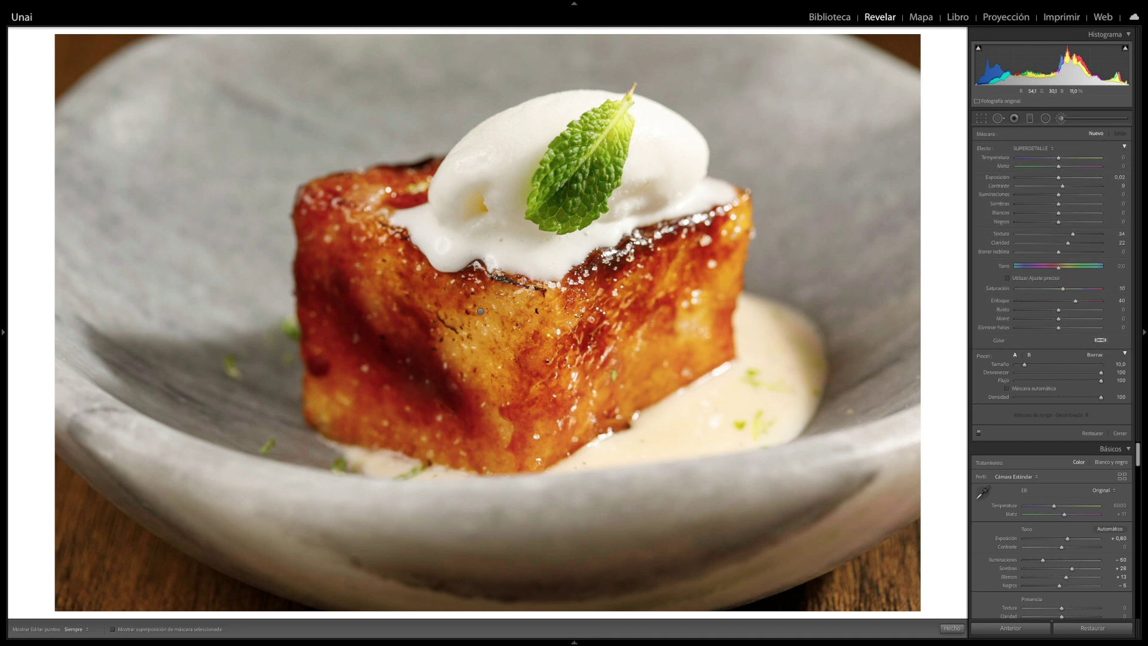
pyautogui.scroll(3, 618, 221)
pyautogui.scroll(-1, 613, 194)
pyautogui.moveTo(594, 128); pyautogui.dragTo(578, 180)
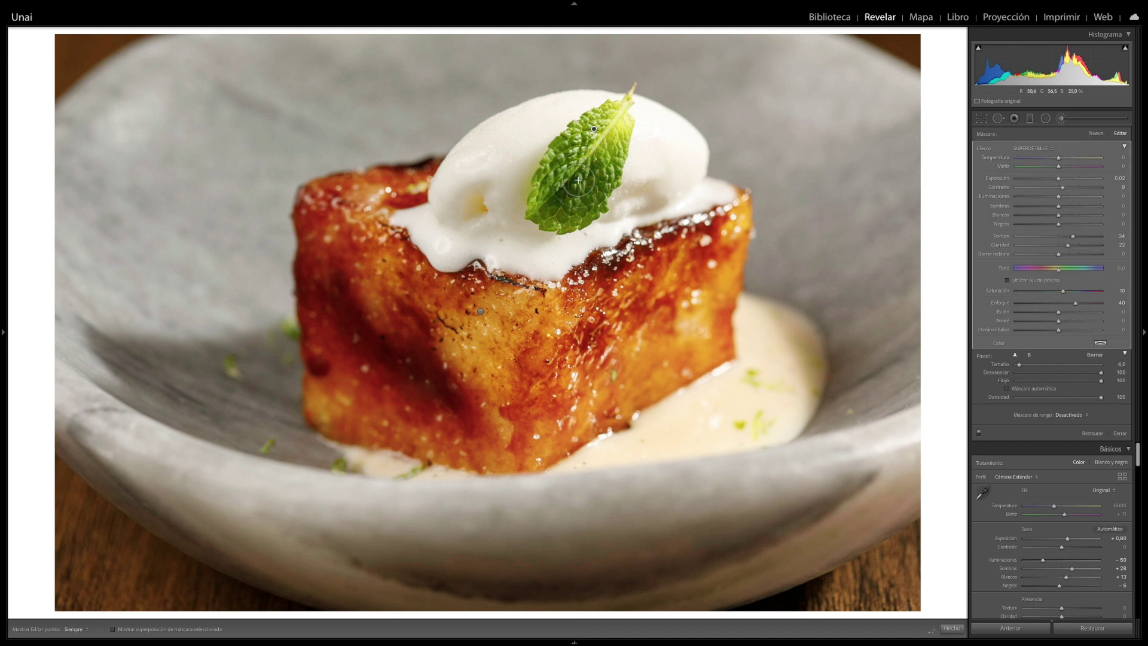
pyautogui.hotkey('ctrl', 'z')
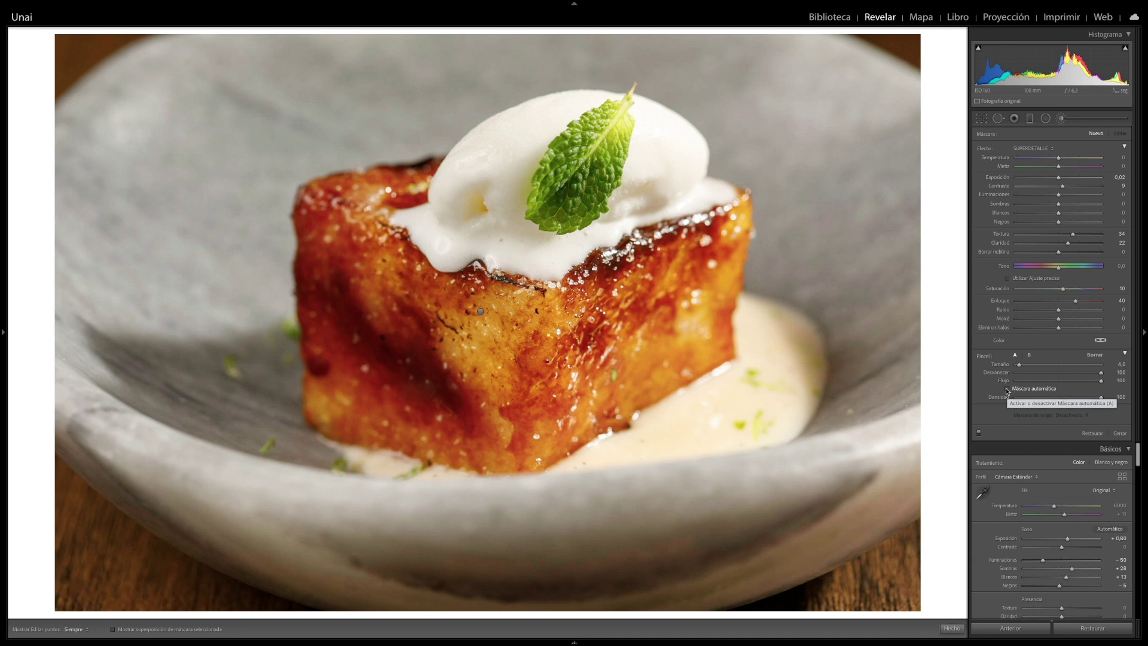
# Paint the new SUPERDETALLE mask over the whole mint leaf with Máscara automática on, and check it with the mask overlay
pyautogui.click(1009, 389)
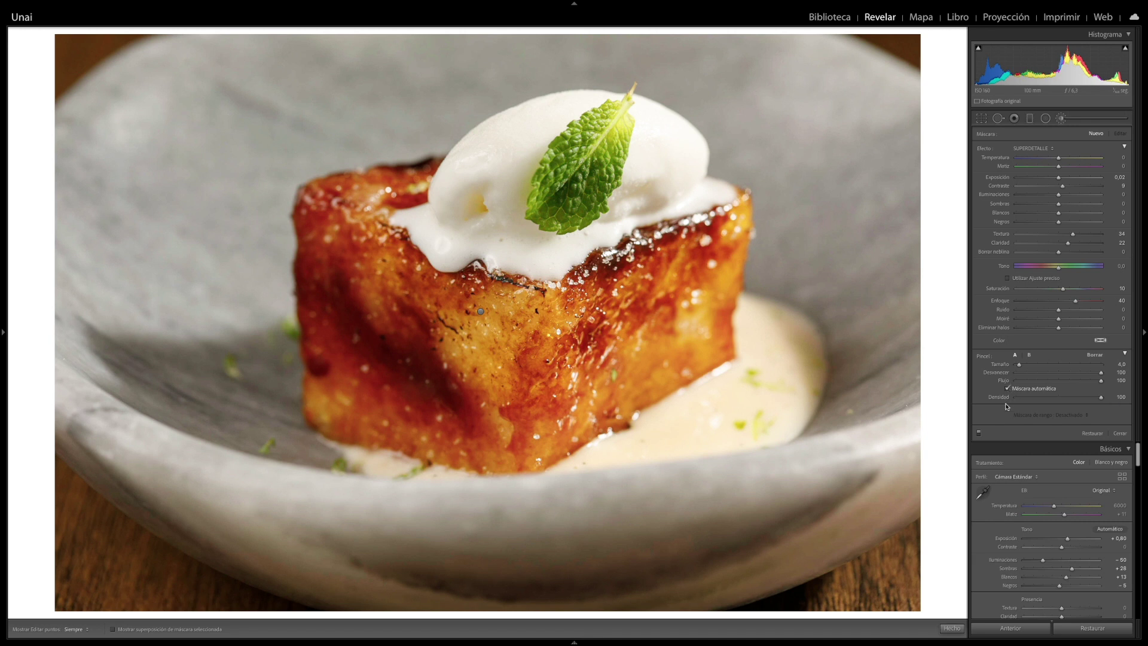
pyautogui.press('h')
pyautogui.moveTo(630, 133); pyautogui.dragTo(567, 189)
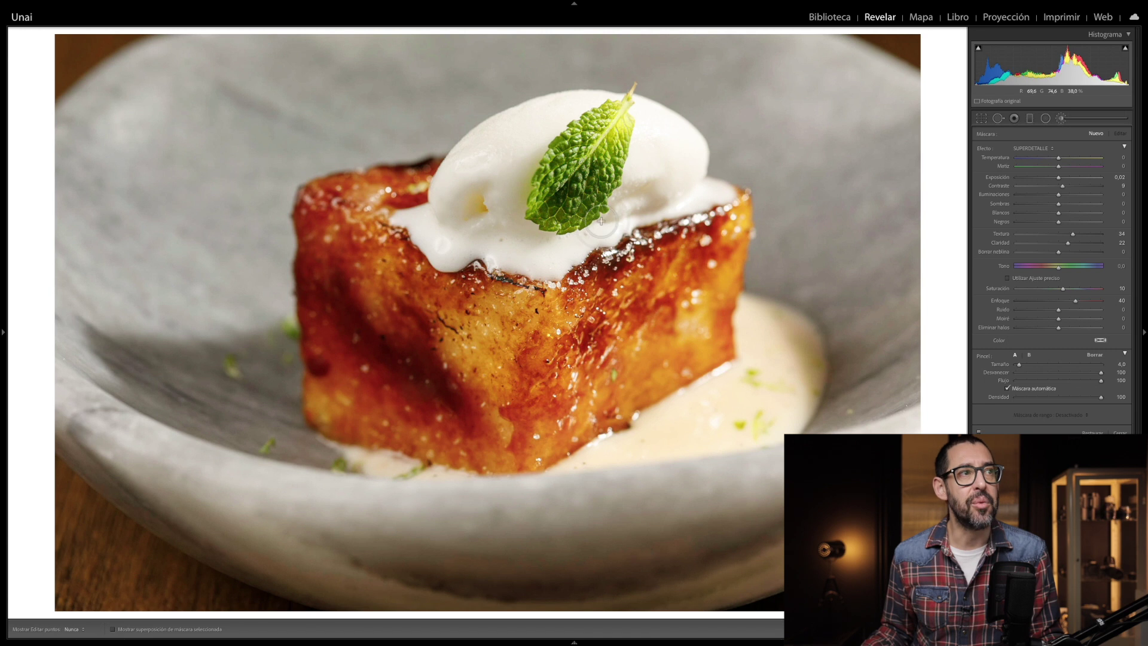
pyautogui.press('h')
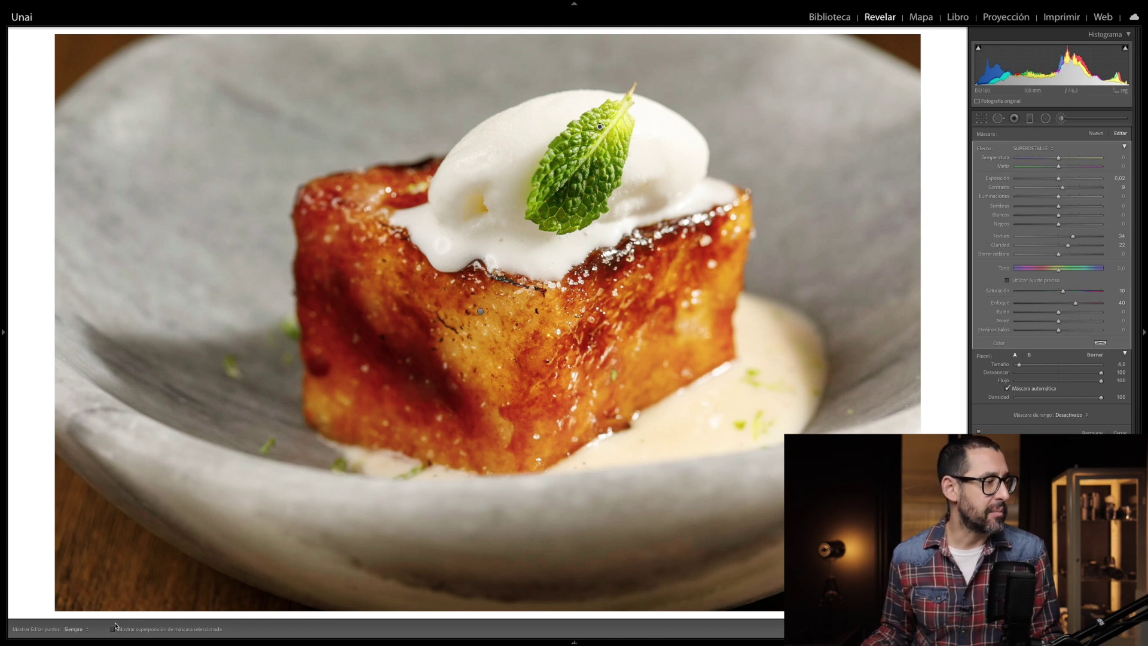
pyautogui.click(114, 629)
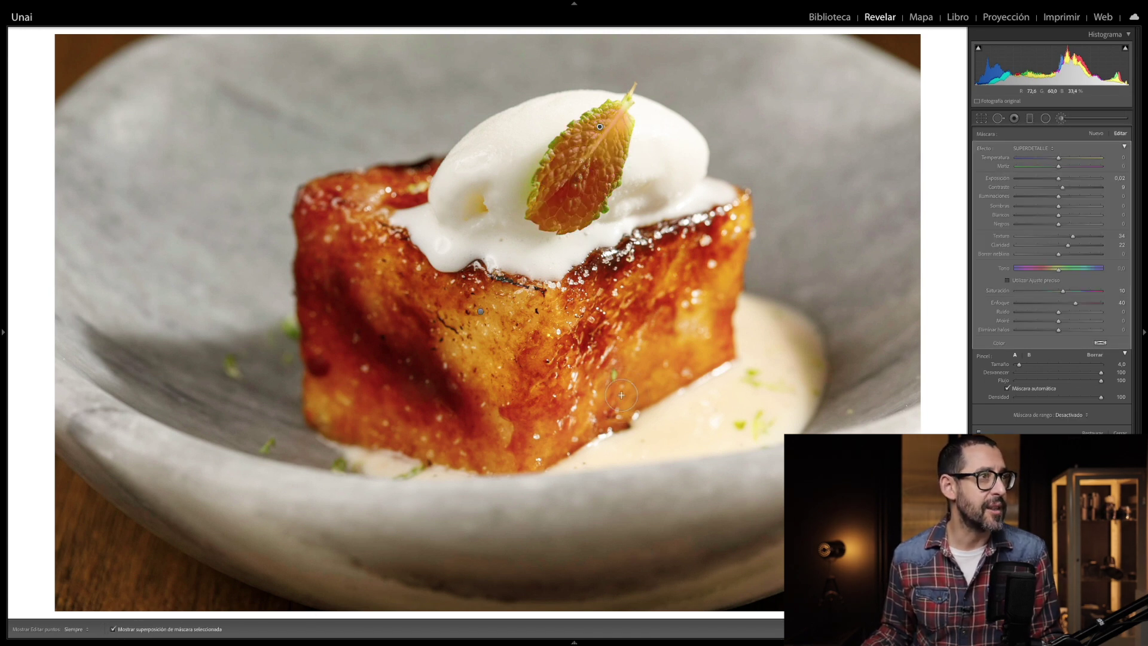
pyautogui.press('h')
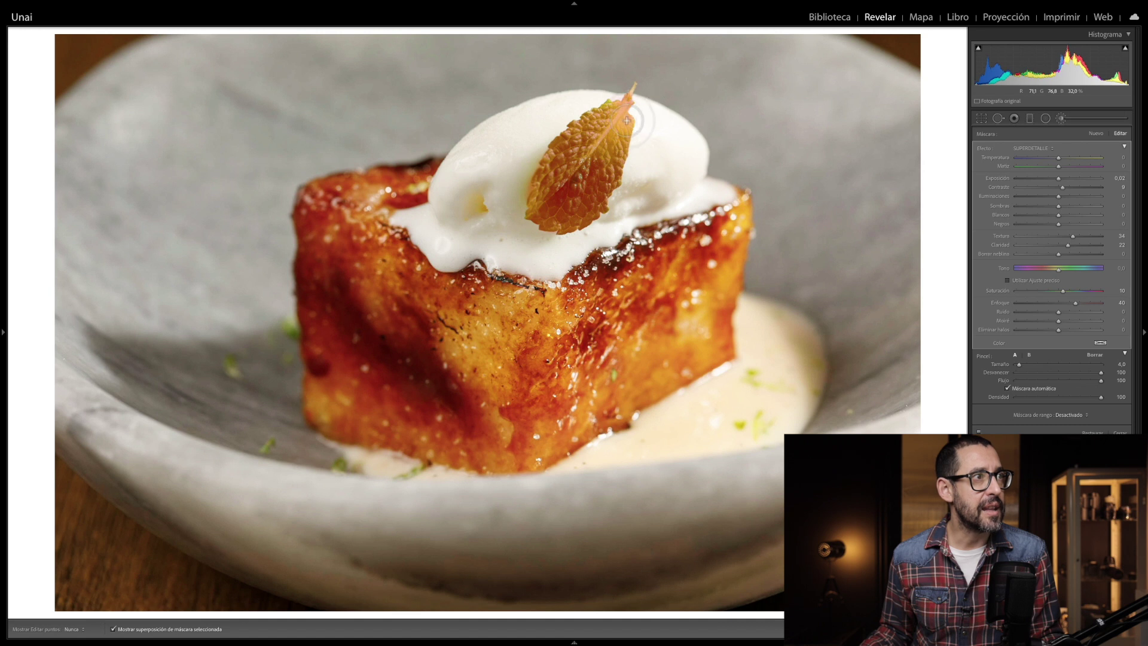
# Set the mint-leaf mask to Contraste -11, Iluminaciones -24, Temperatura 3 and Textura 52
pyautogui.press('h')
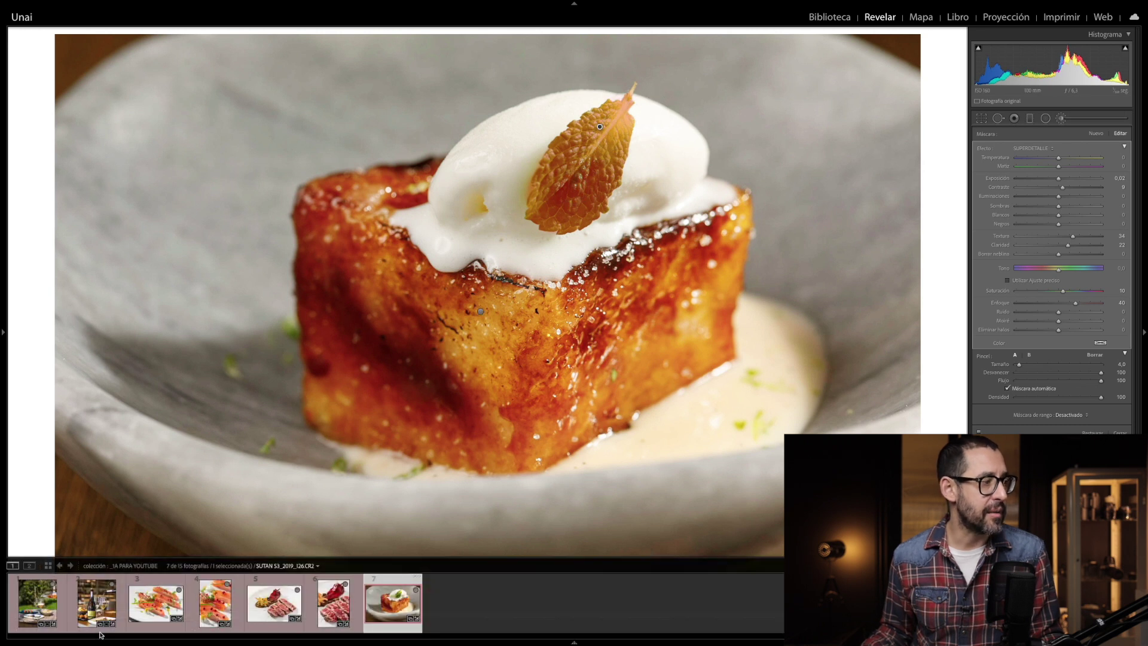
pyautogui.click(113, 629)
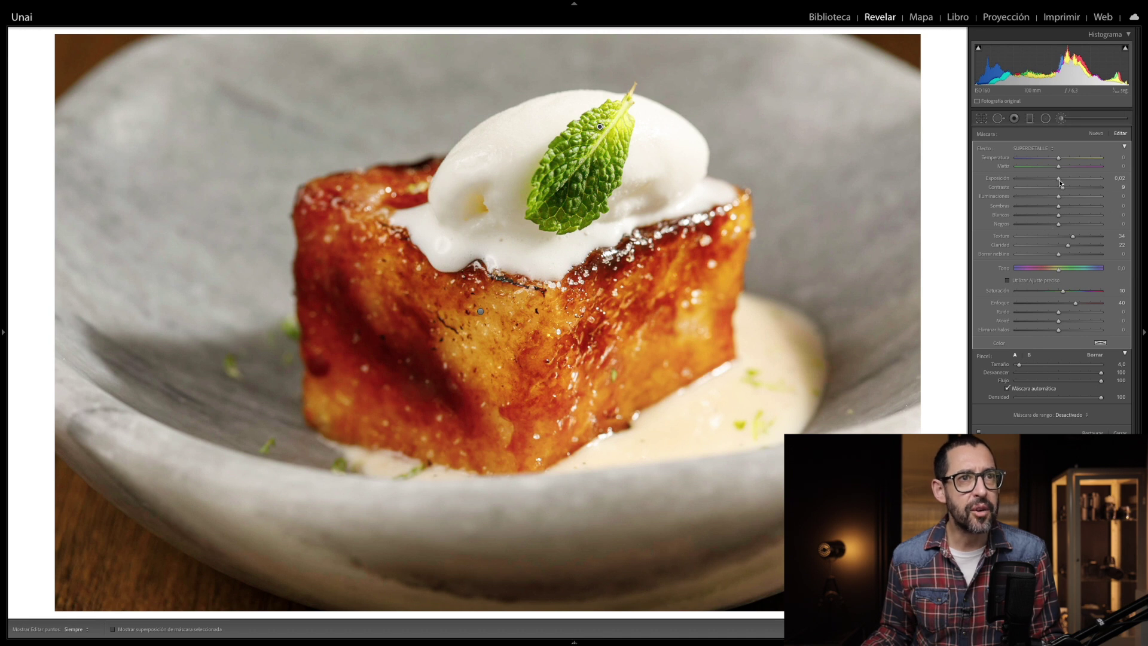
pyautogui.moveTo(1062, 187); pyautogui.dragTo(1053, 187)
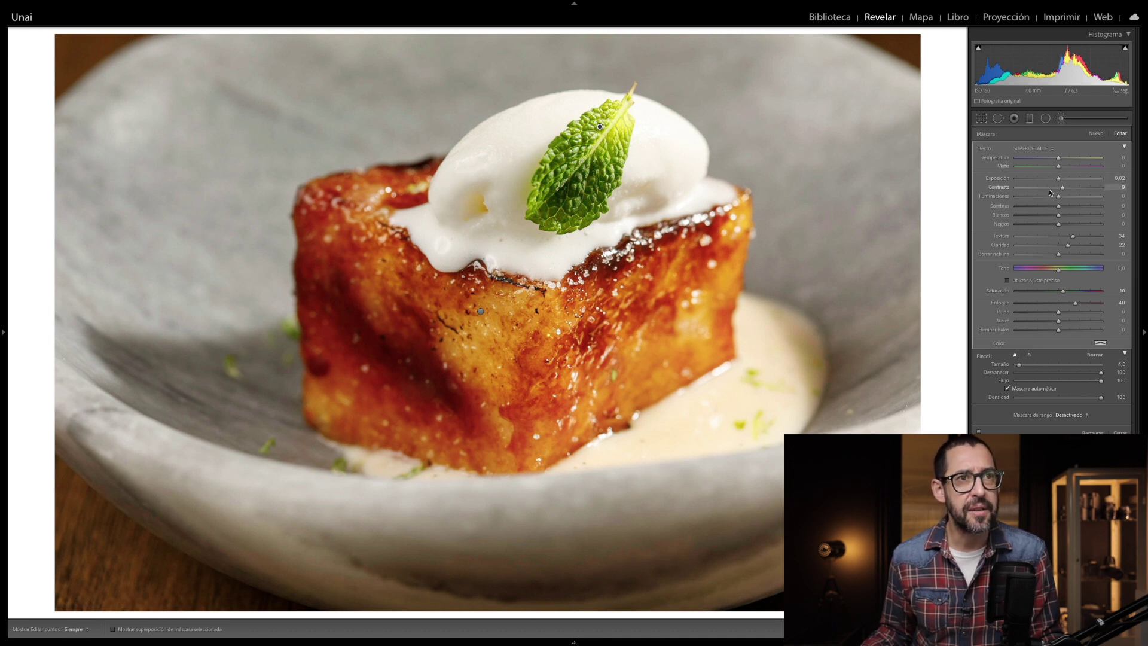
pyautogui.click(1048, 197)
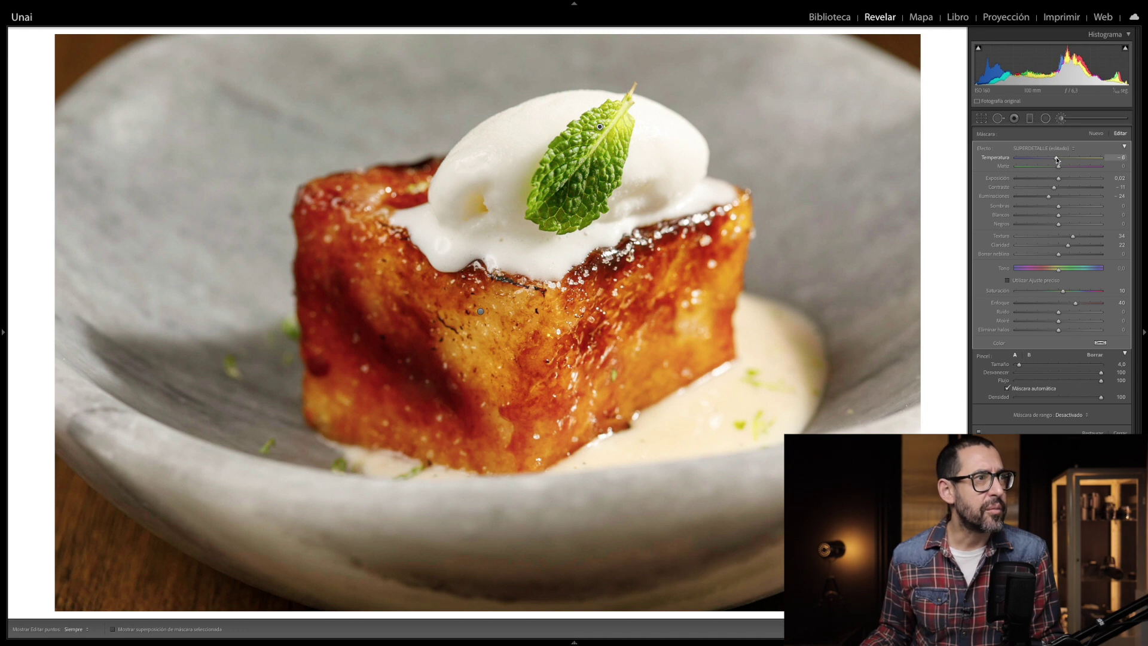
pyautogui.moveTo(1056, 156); pyautogui.dragTo(1051, 158)
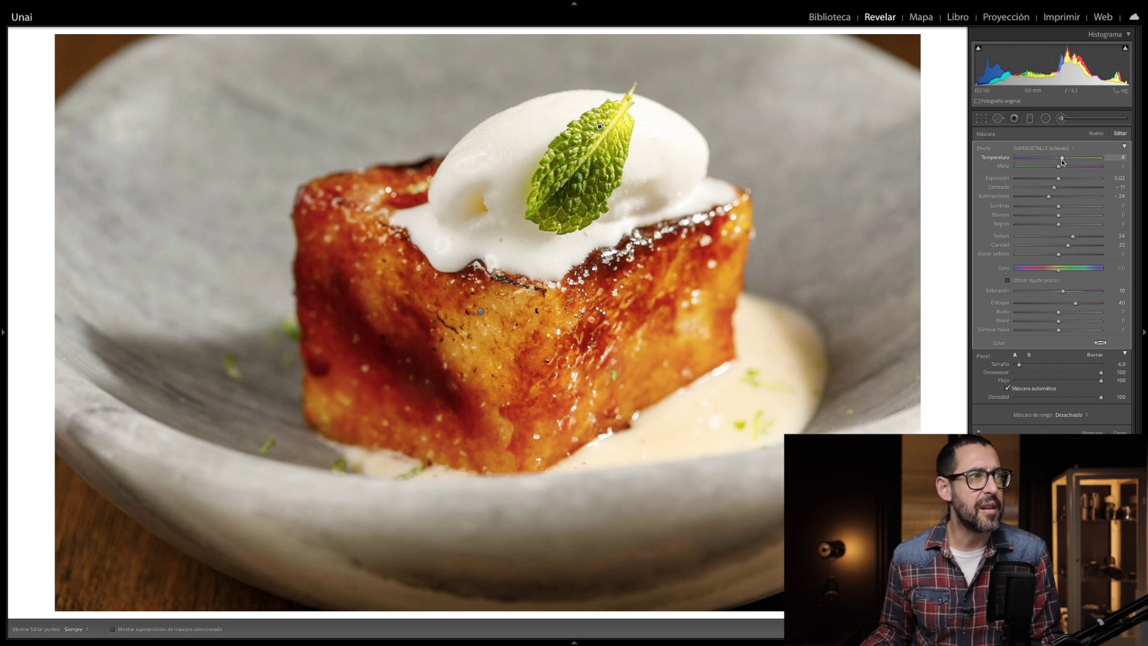
pyautogui.moveTo(1063, 160); pyautogui.dragTo(1060, 160)
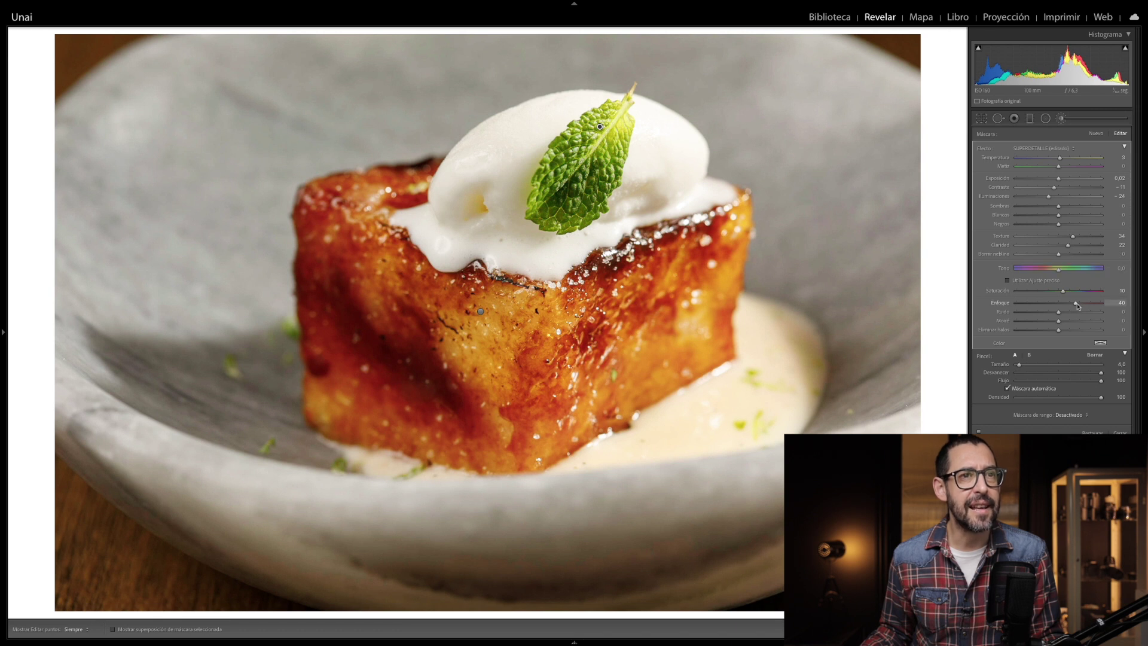
pyautogui.click(1078, 237)
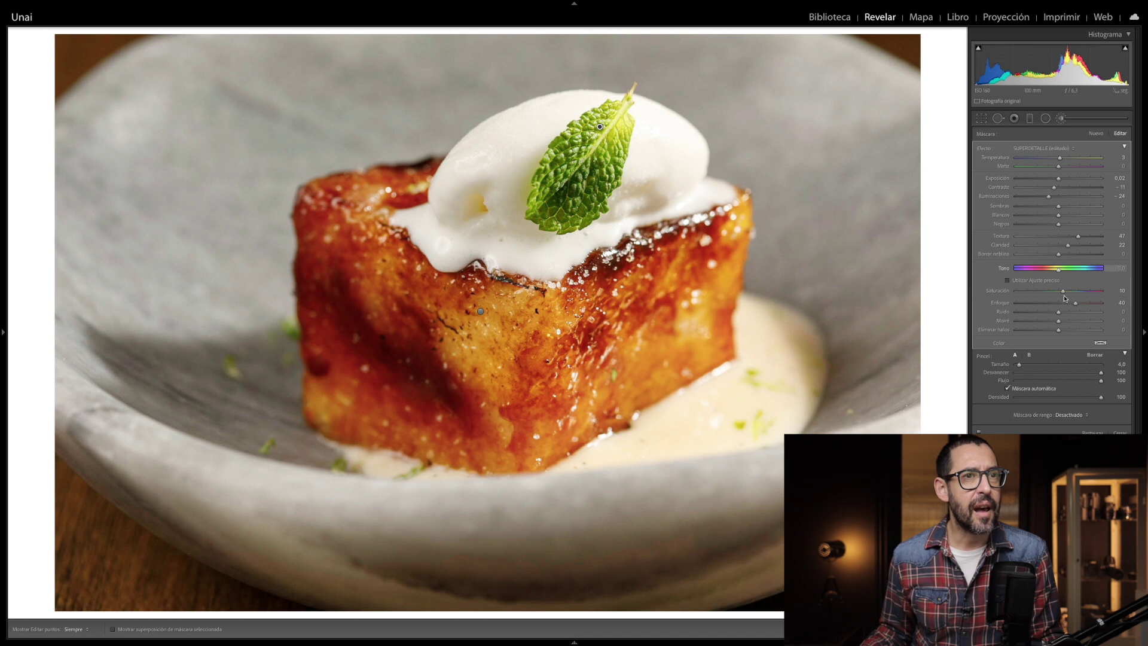
pyautogui.click(1080, 237)
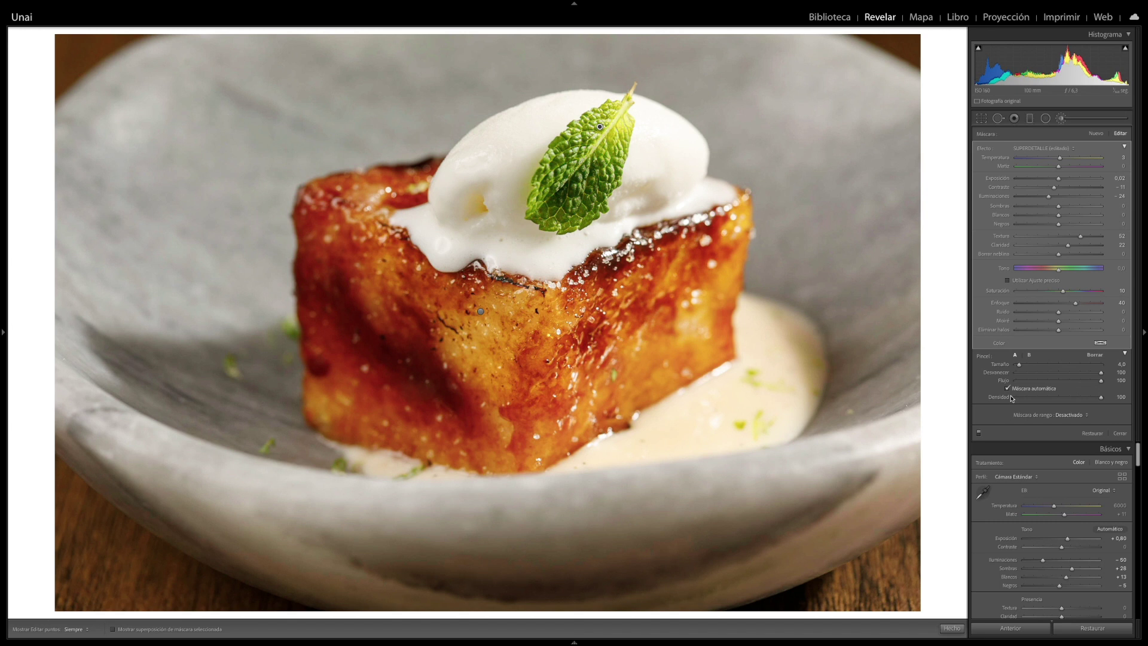
# Add a Color range mask sampled from the mint leaf's green, and raise mask exposure to about +0,34
pyautogui.click(1084, 415)
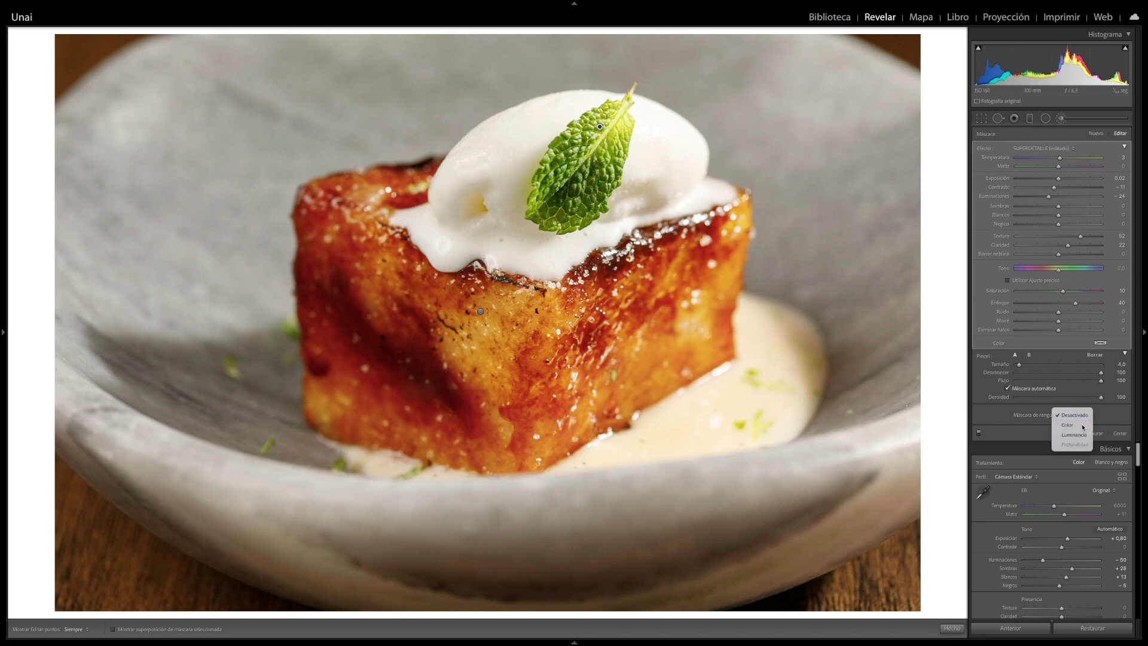
pyautogui.click(1084, 425)
pyautogui.click(986, 415)
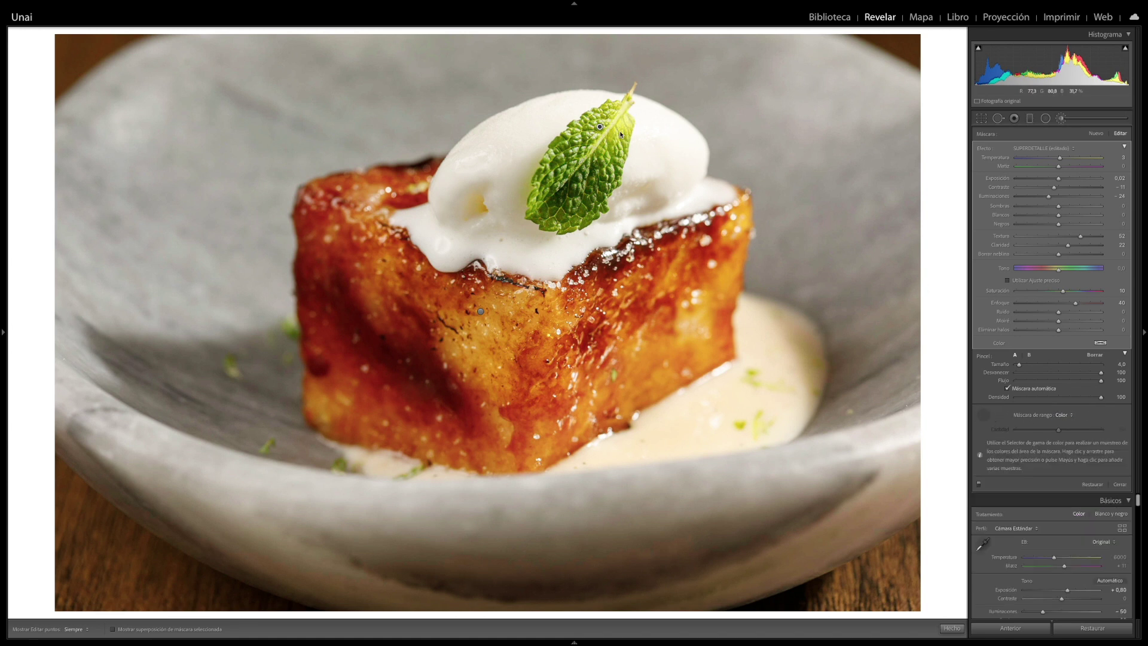
pyautogui.click(608, 113)
pyautogui.hotkey('ctrl', 'z')
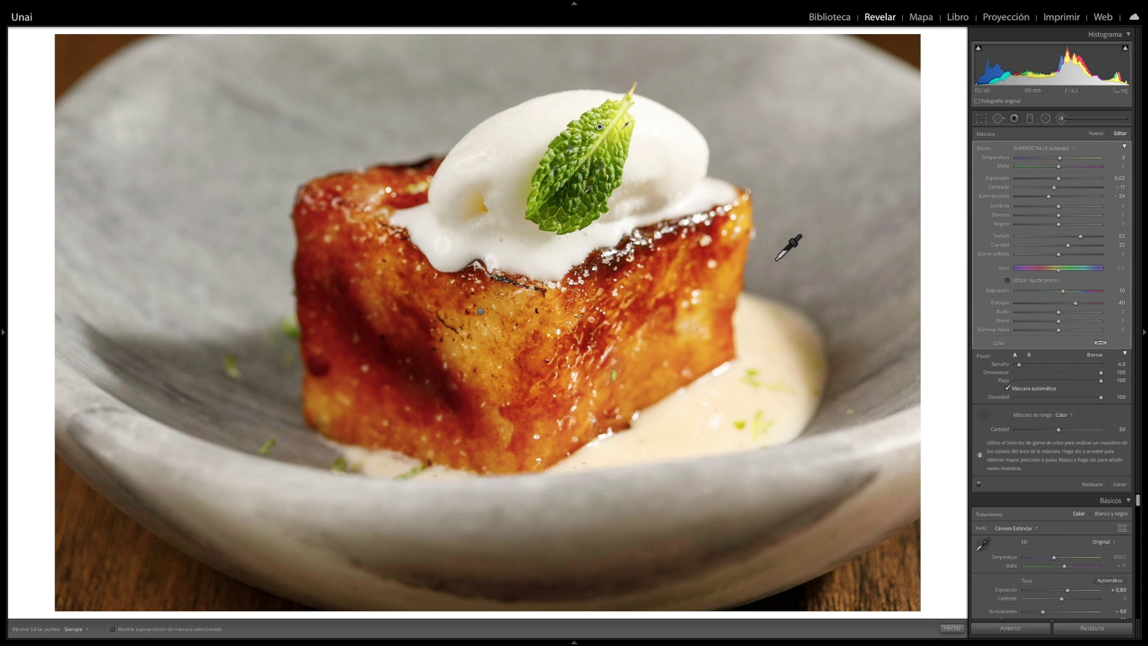
pyautogui.moveTo(580, 129); pyautogui.dragTo(606, 183)
pyautogui.moveTo(1058, 179)
pyautogui.mouseDown()
pyautogui.moveTo(1071, 180)
pyautogui.moveTo(1055, 182)
pyautogui.mouseUp()
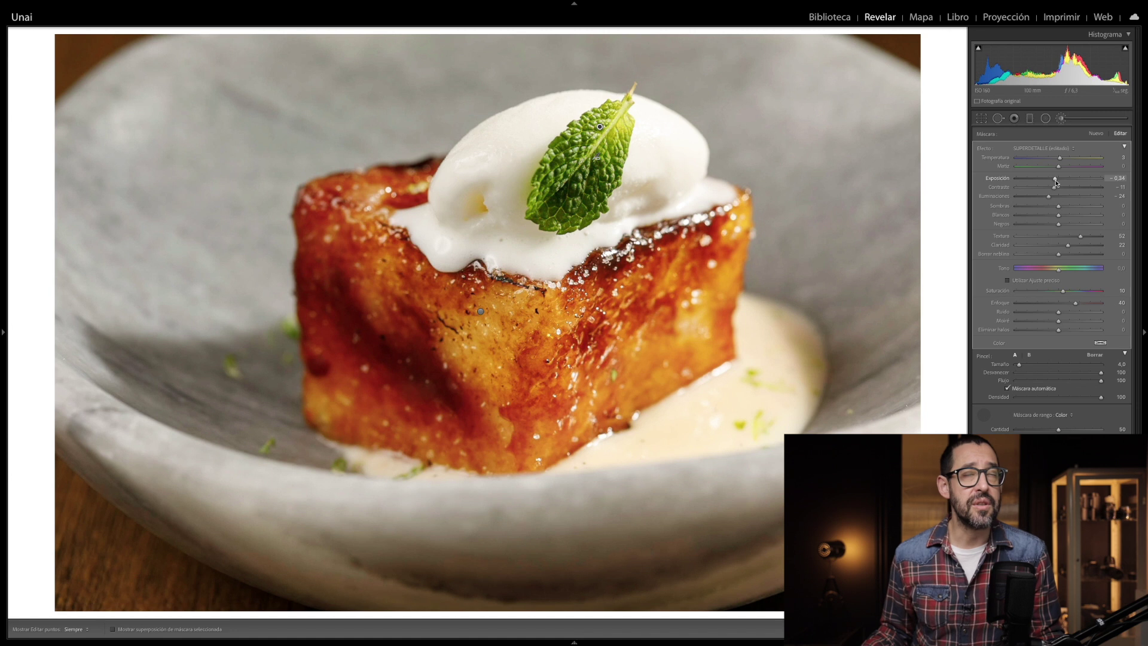
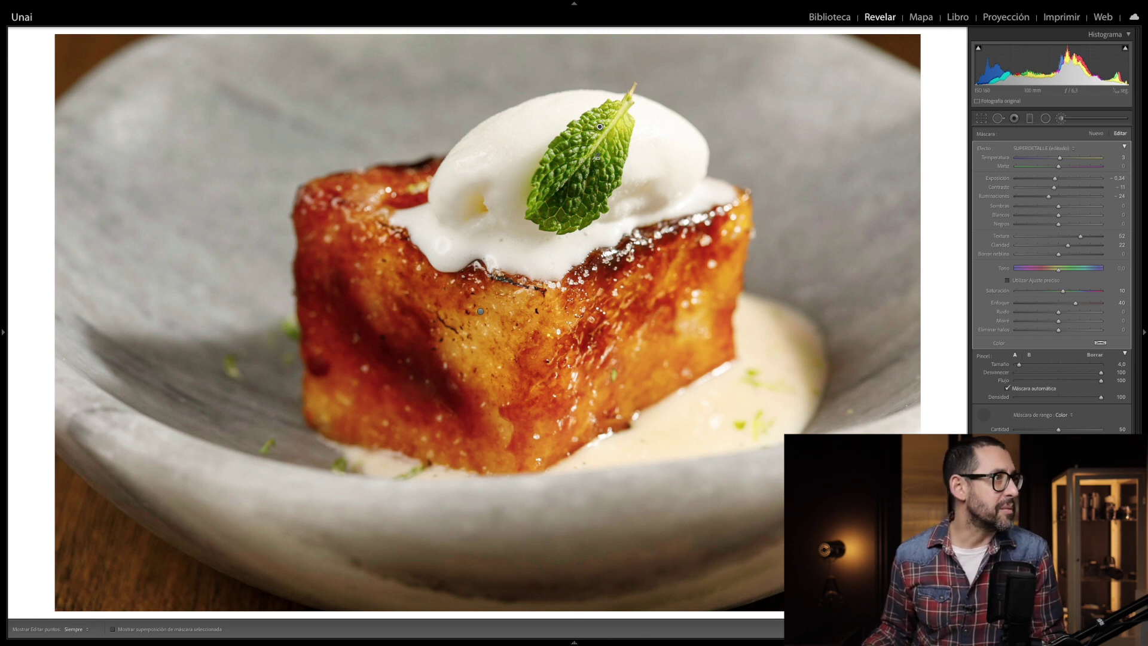
# Add an inverted radial Exposure mask around the dessert with feather about 79 and exposure 0.66
pyautogui.click(1045, 119)
pyautogui.moveTo(303, 140)
pyautogui.mouseDown()
pyautogui.moveTo(669, 369)
pyautogui.moveTo(618, 375)
pyautogui.mouseUp()
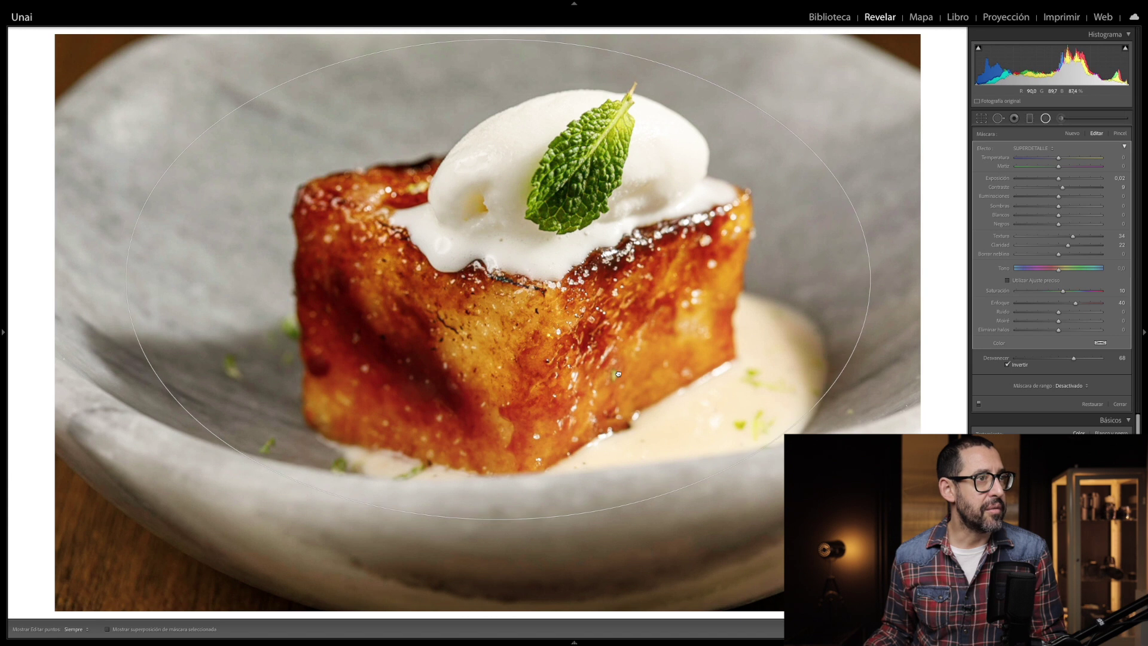
pyautogui.click(1051, 149)
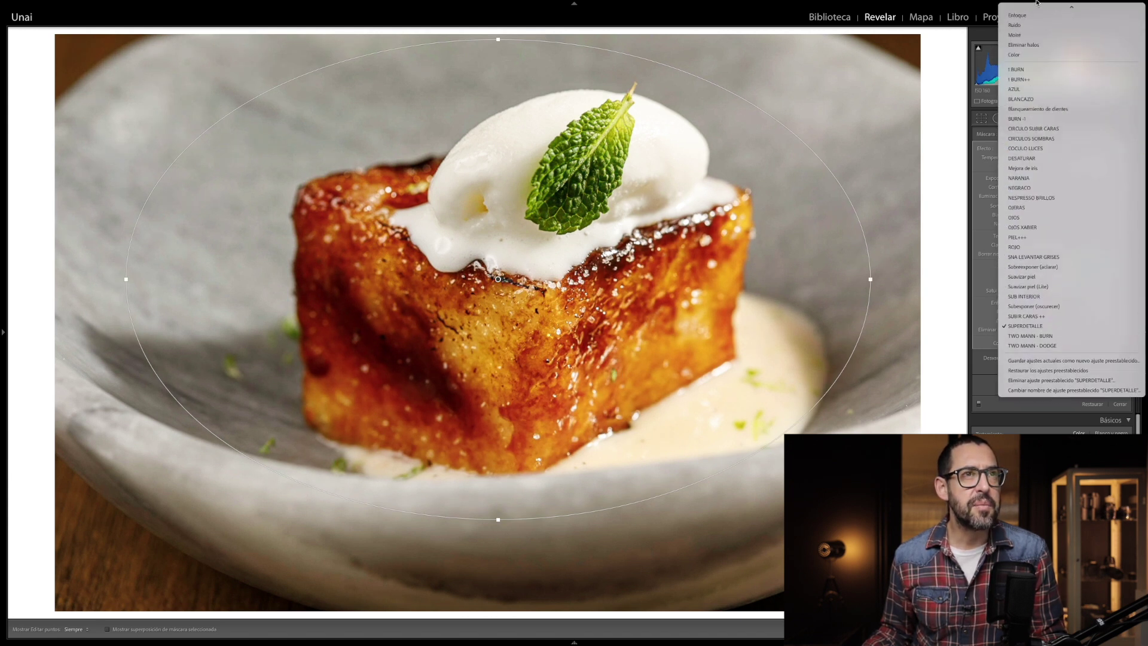
pyautogui.click(1032, 29)
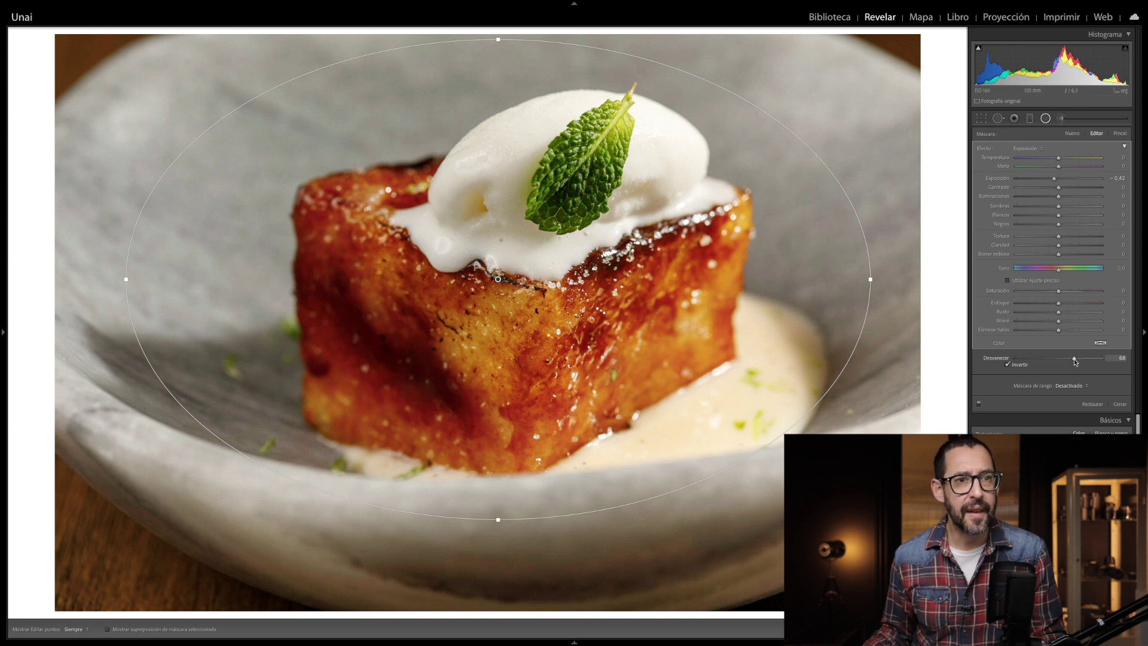
pyautogui.click(1008, 364)
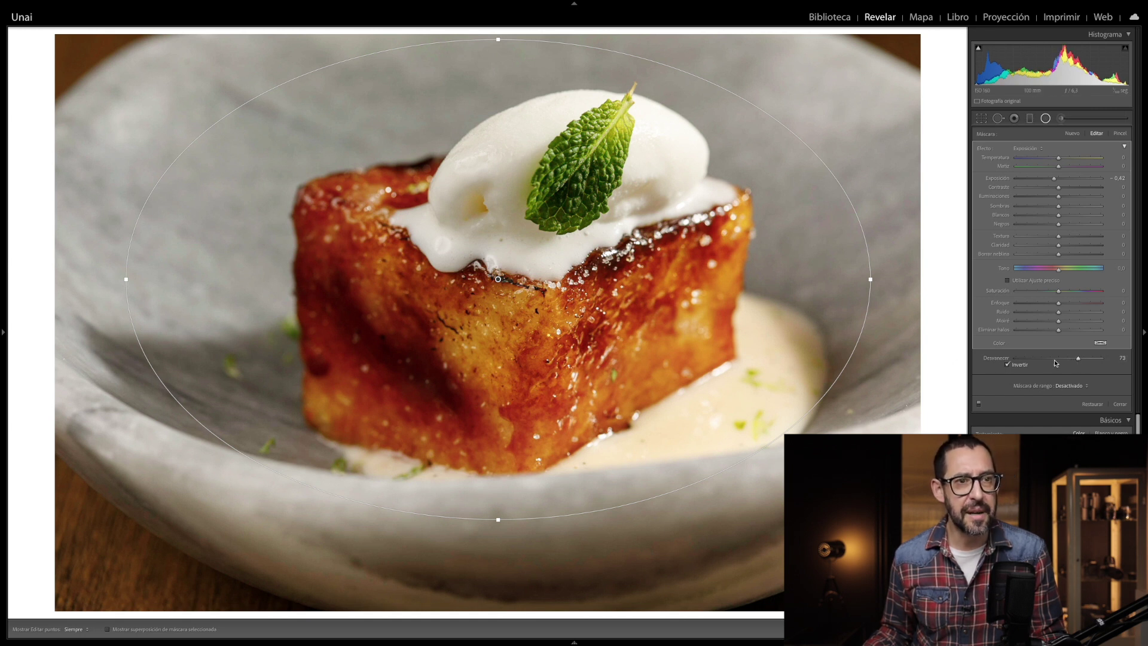
pyautogui.moveTo(1078, 358); pyautogui.dragTo(1081, 361)
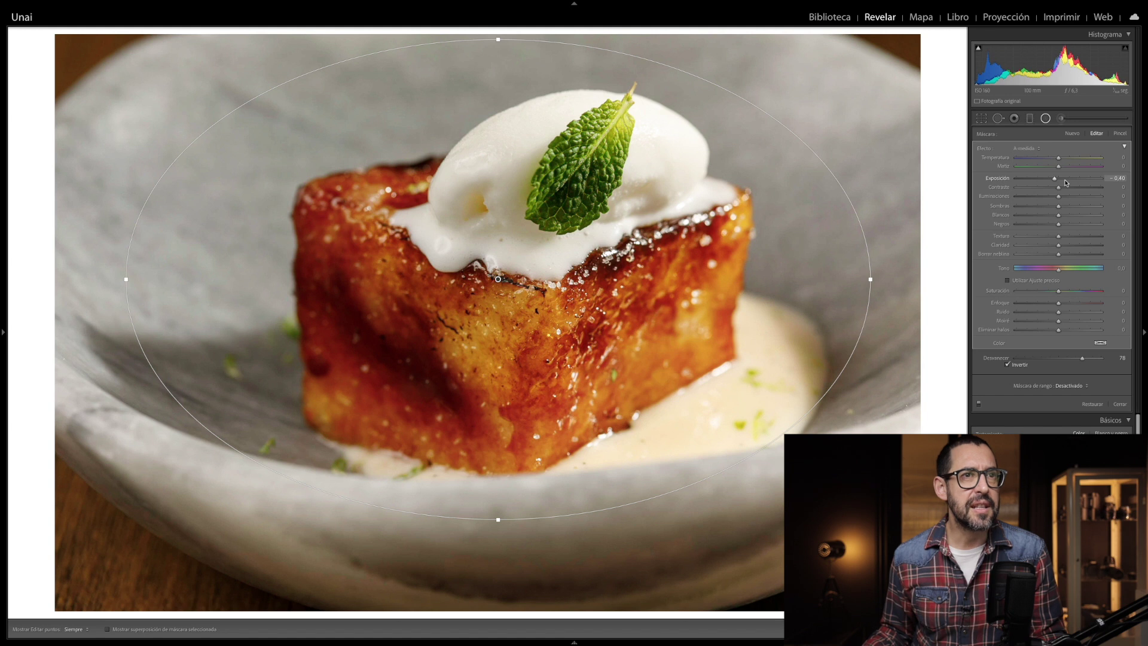
pyautogui.moveTo(1054, 178); pyautogui.dragTo(1065, 178)
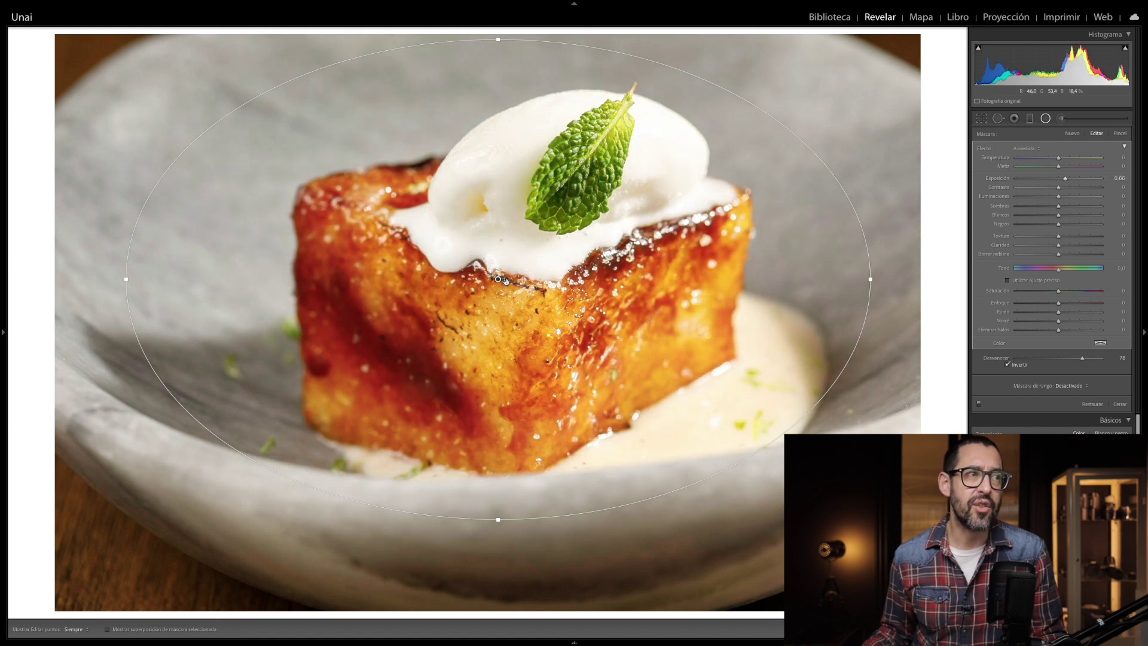
pyautogui.click(1006, 366)
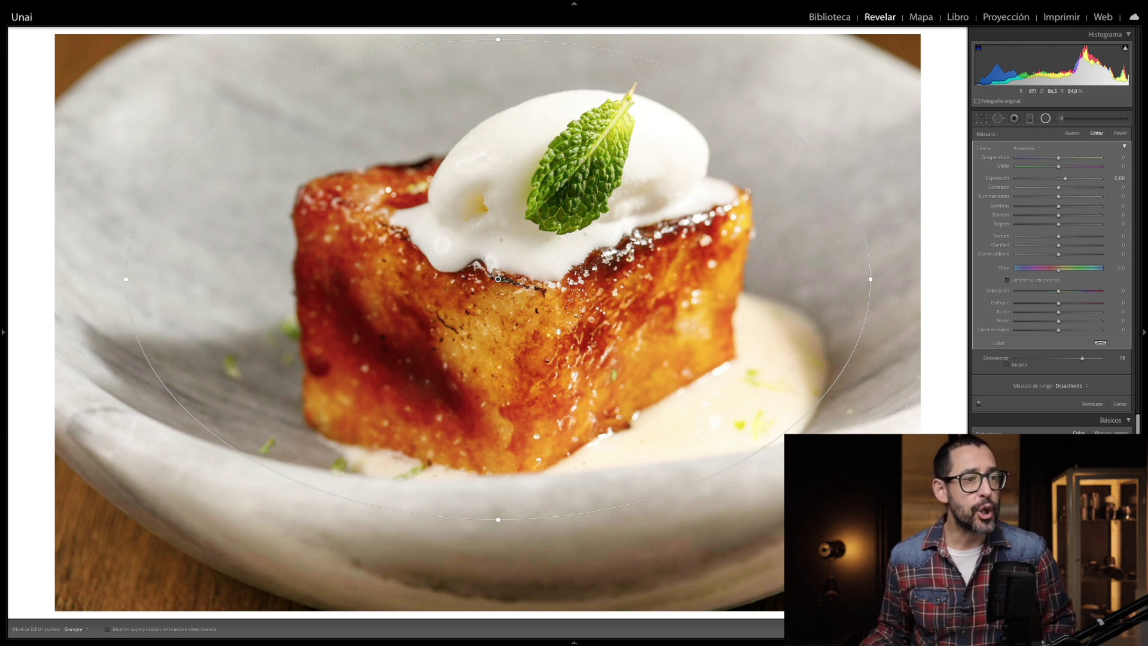
# Limit the radial mask to a 37/100 luminance range with smoothness 76, then finish the mask
pyautogui.click(1073, 385)
pyautogui.click(1073, 405)
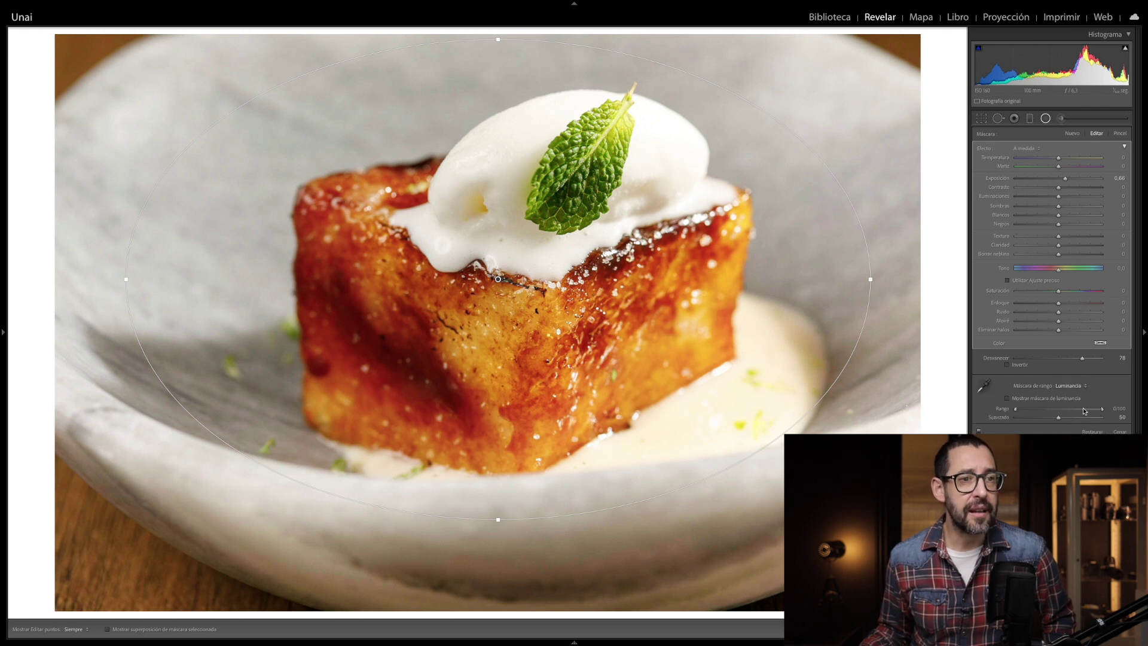
pyautogui.moveTo(1079, 411); pyautogui.dragTo(1047, 413)
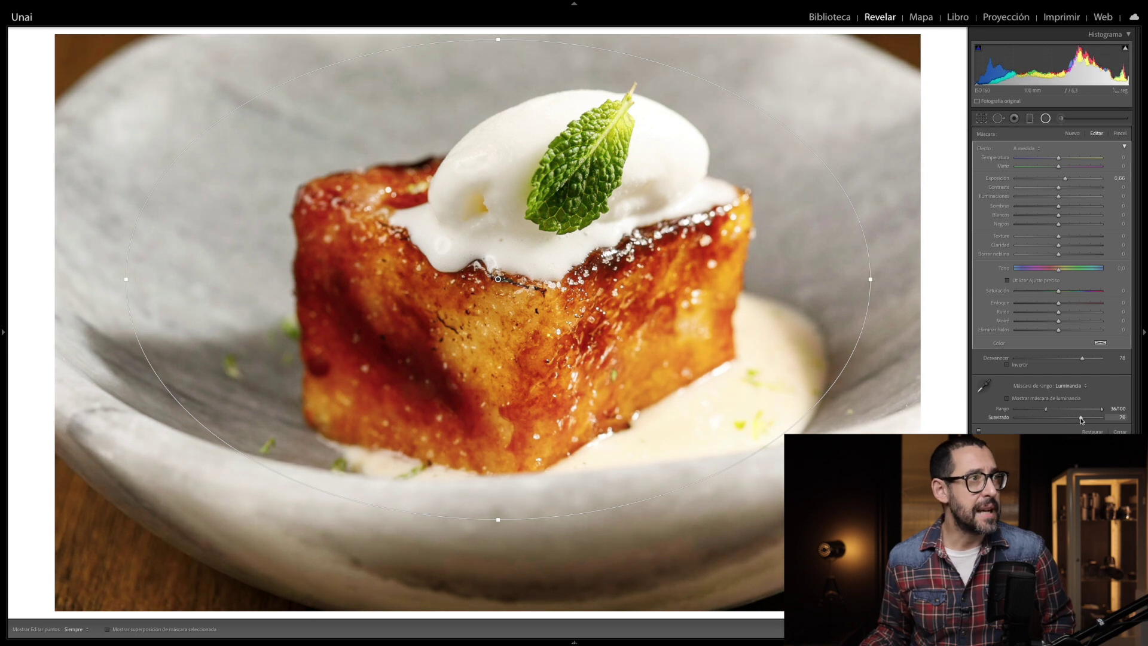
pyautogui.click(1008, 398)
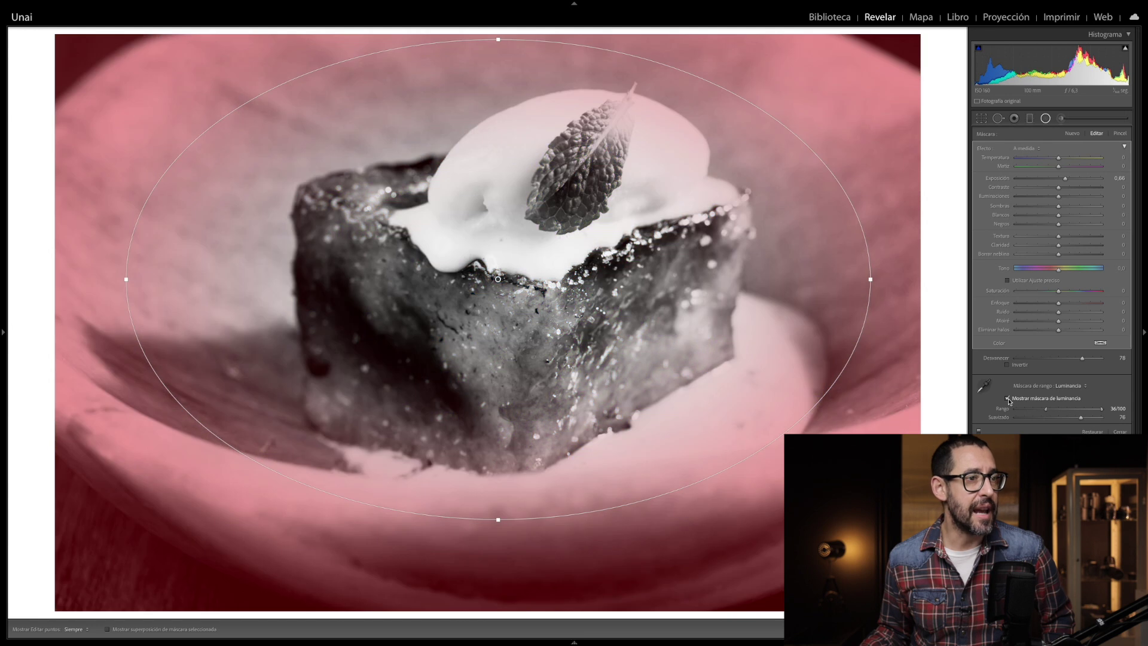
pyautogui.click(1008, 399)
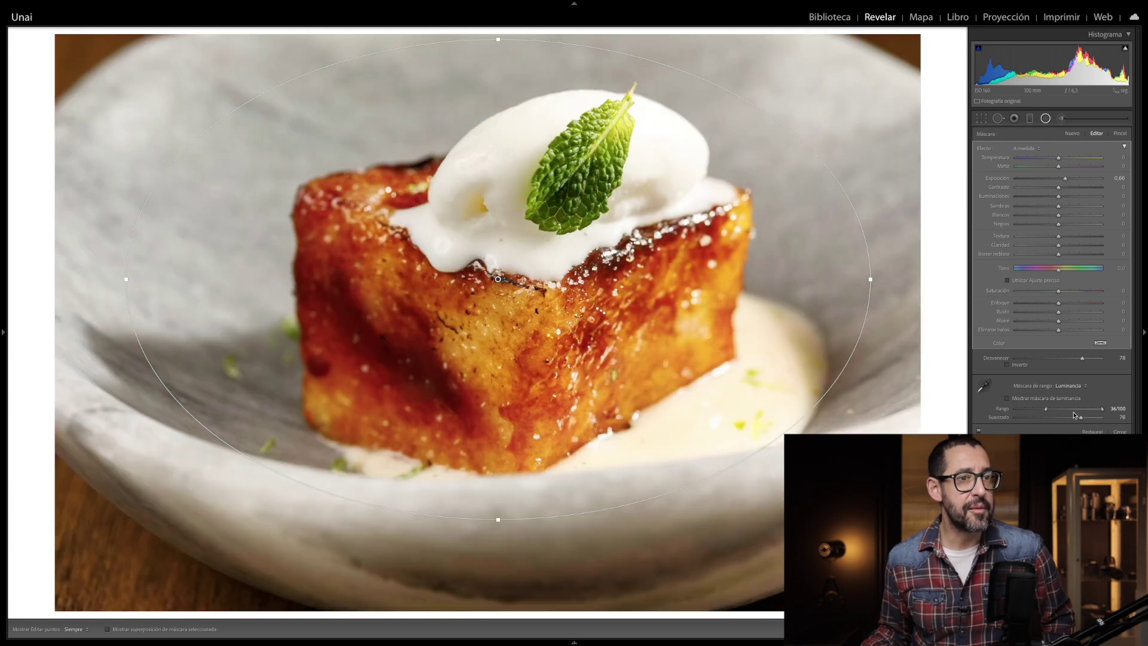
pyautogui.moveTo(1038, 415); pyautogui.dragTo(1029, 416)
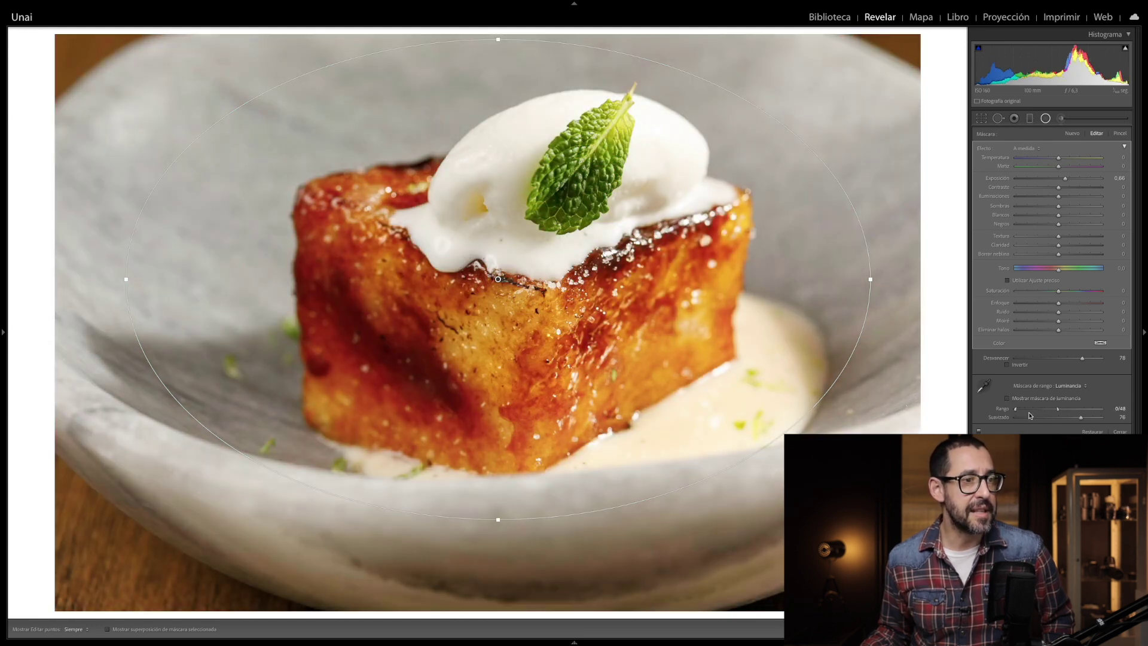
pyautogui.moveTo(1066, 413); pyautogui.dragTo(1076, 412)
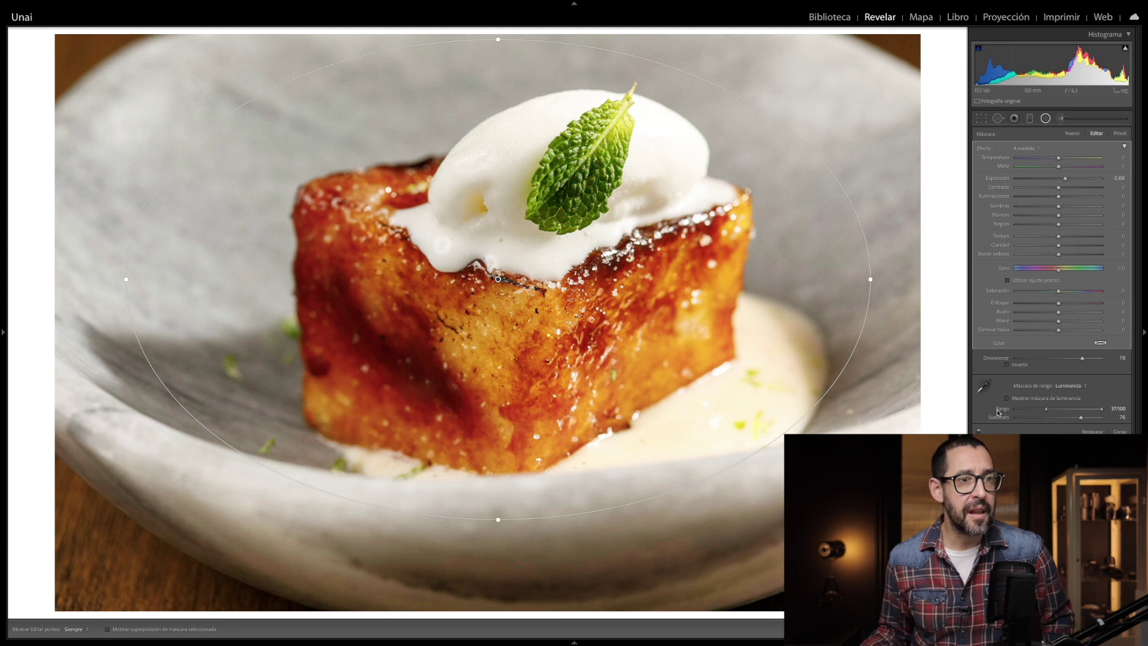
pyautogui.click(1119, 431)
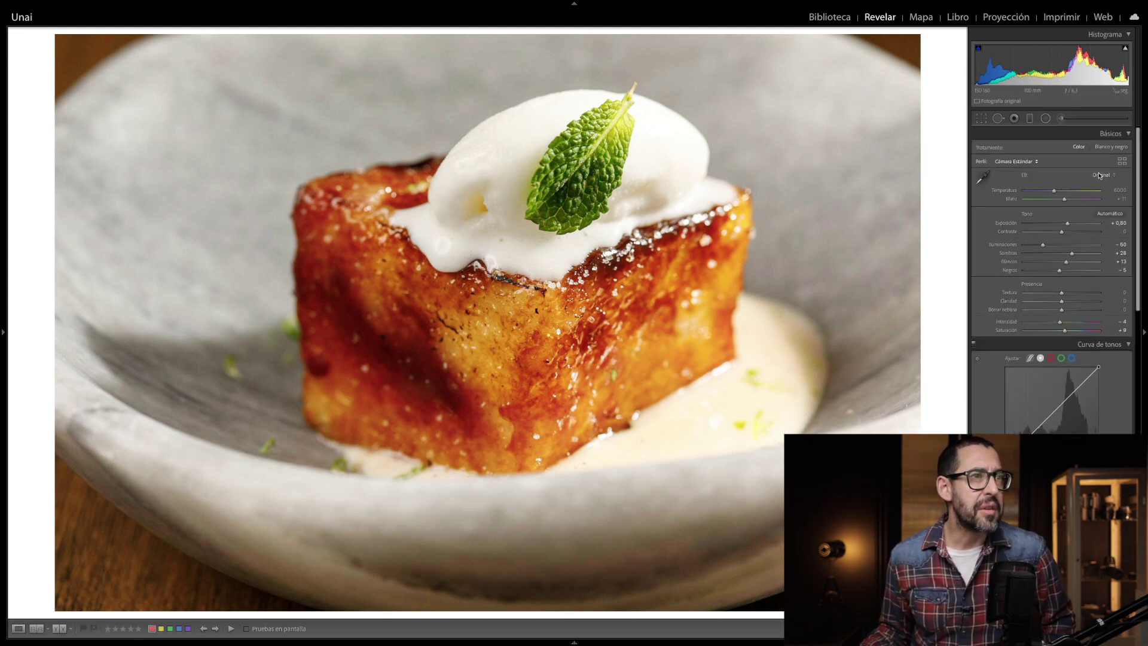
# Create a brush mask with exposure -0.50 and highlights -25, with edit pins hidden
pyautogui.click(1061, 119)
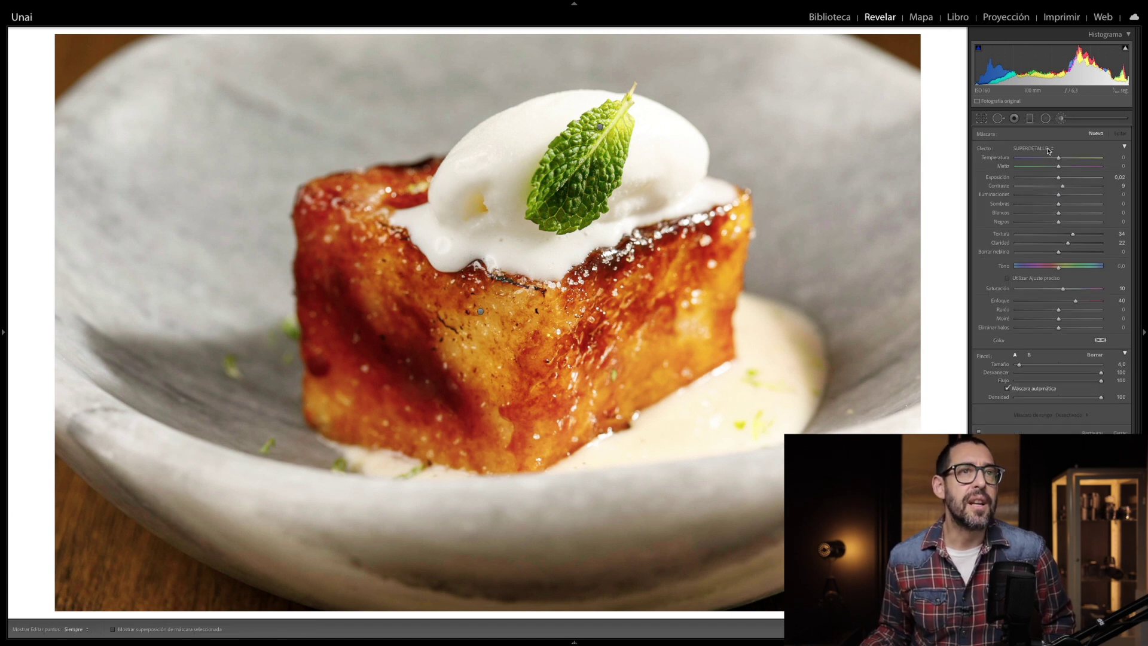
pyautogui.click(1048, 151)
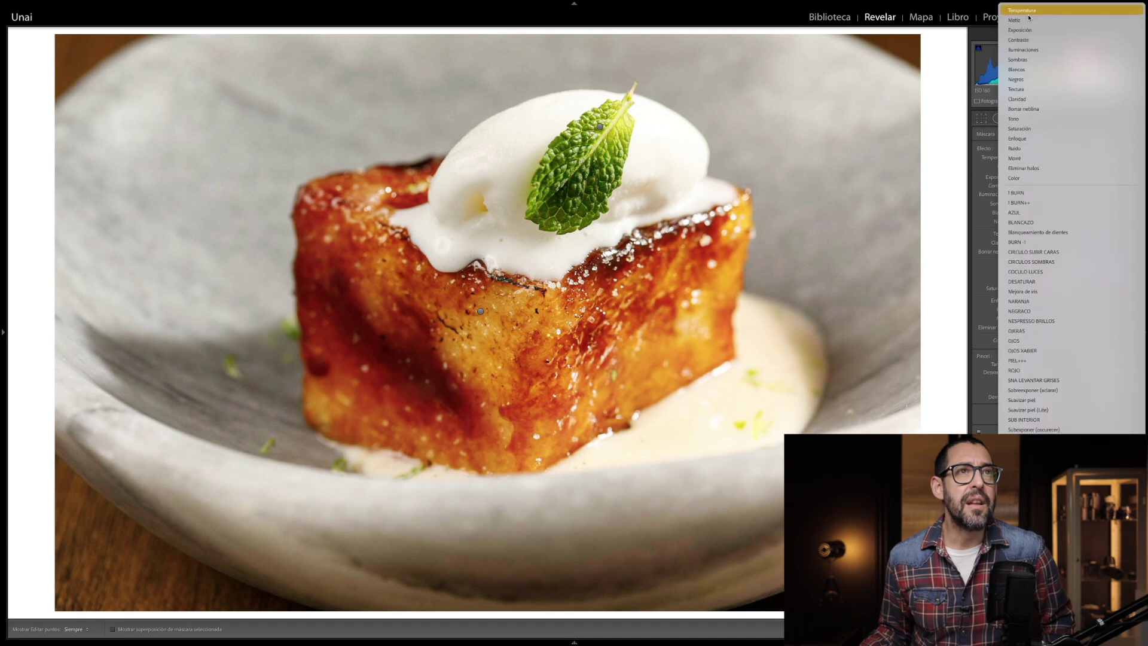
pyautogui.click(1020, 30)
pyautogui.moveTo(1059, 177); pyautogui.dragTo(1053, 179)
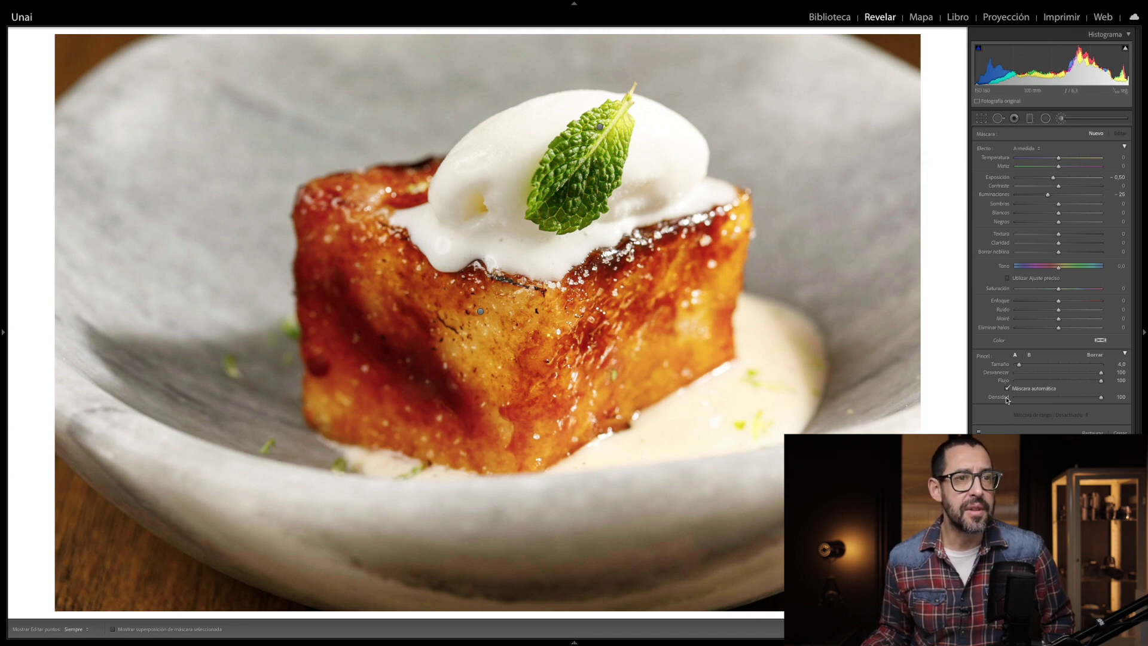
pyautogui.press('h')
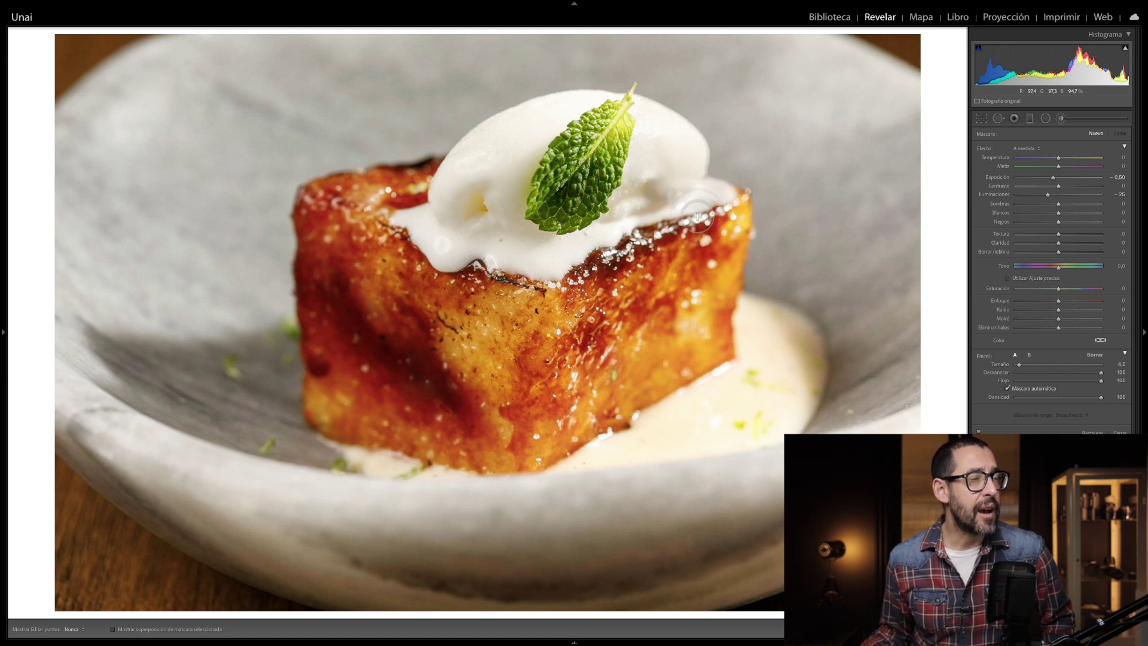
# Paint the brush mask over the ice cream scoop and ease its exposure to about -0.47
pyautogui.moveTo(690, 211); pyautogui.dragTo(604, 258)
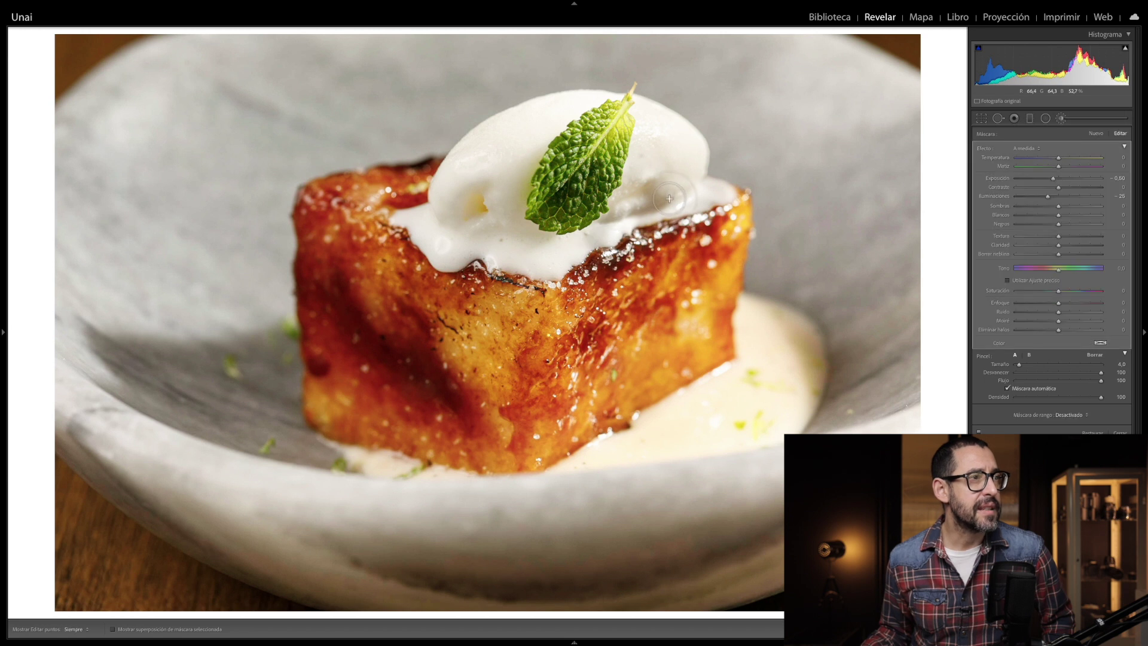
pyautogui.press('h')
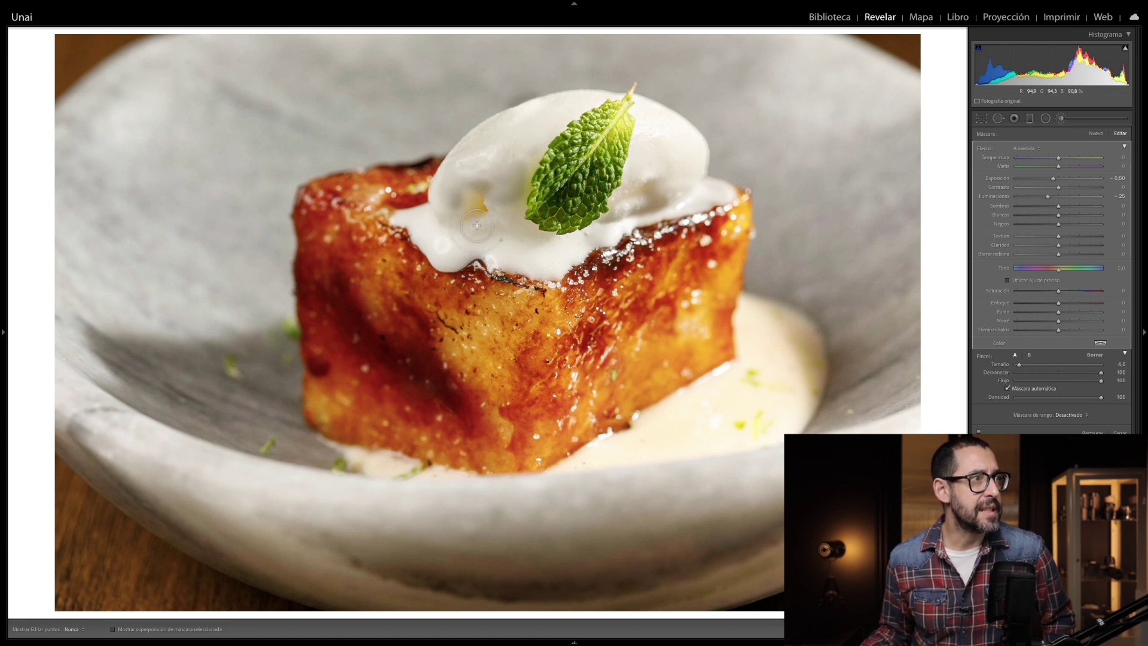
pyautogui.press('h')
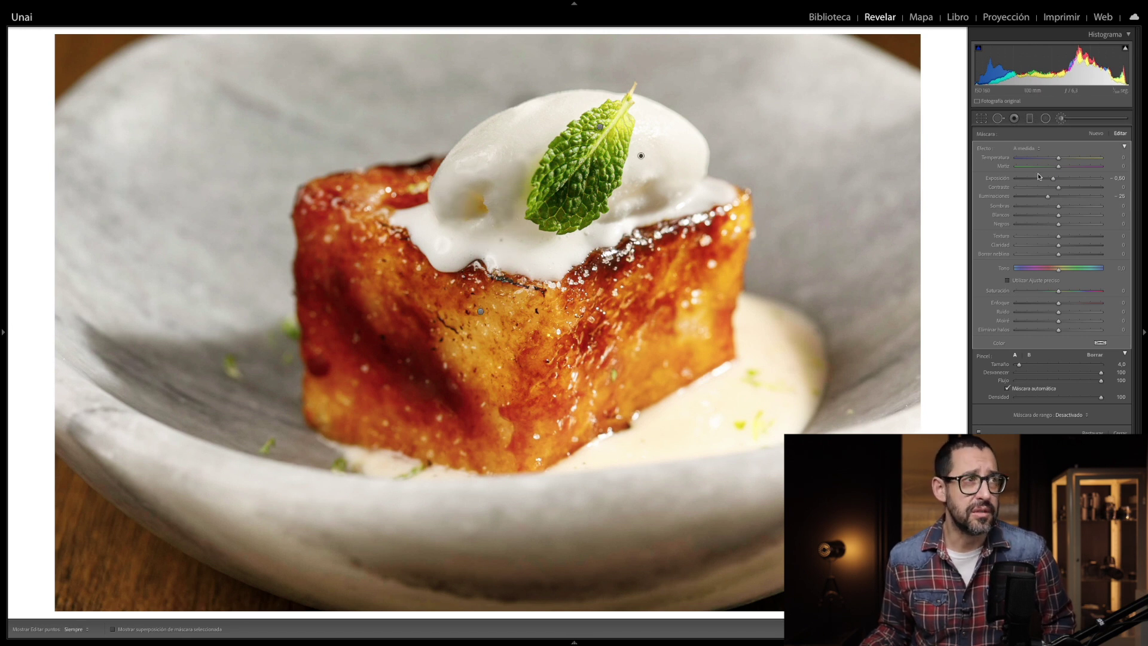
pyautogui.moveTo(1055, 180); pyautogui.dragTo(1056, 178)
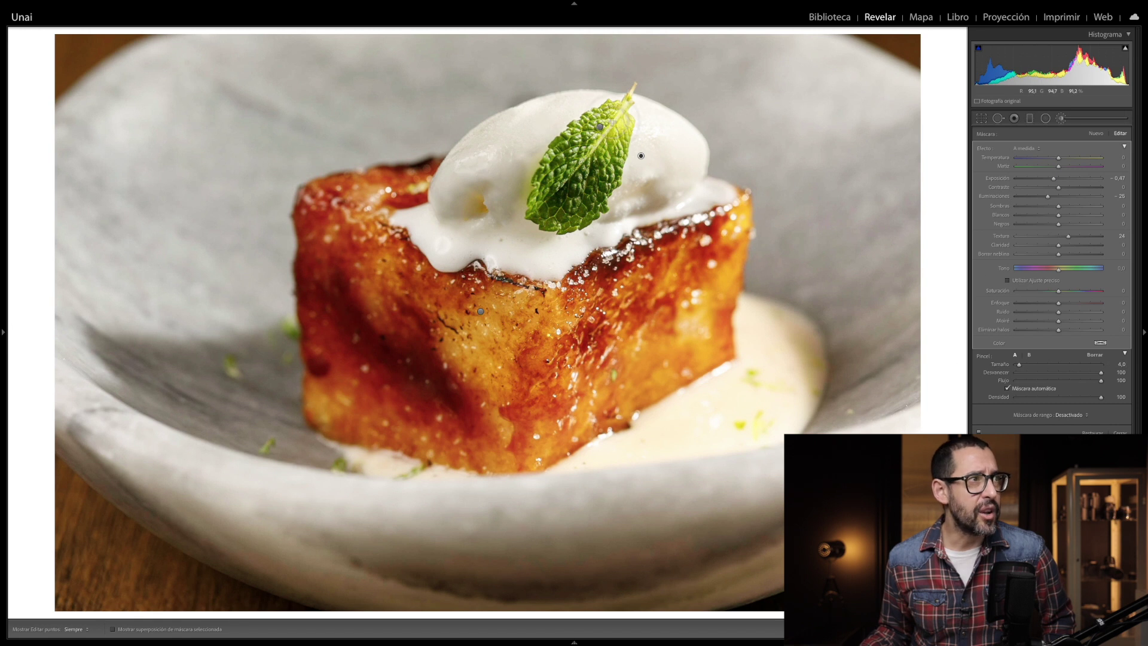
# Restrict the brush mask to a colour range sampled from the ice cream's whites
pyautogui.click(1080, 416)
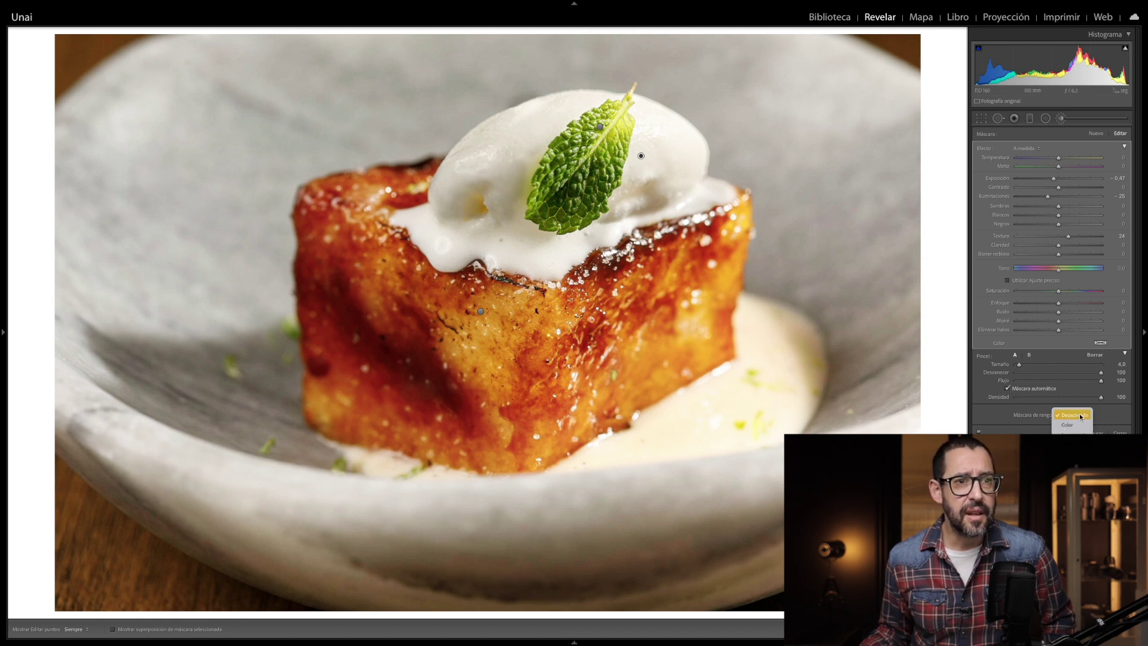
pyautogui.click(1088, 426)
pyautogui.click(985, 417)
pyautogui.moveTo(533, 112); pyautogui.dragTo(559, 140)
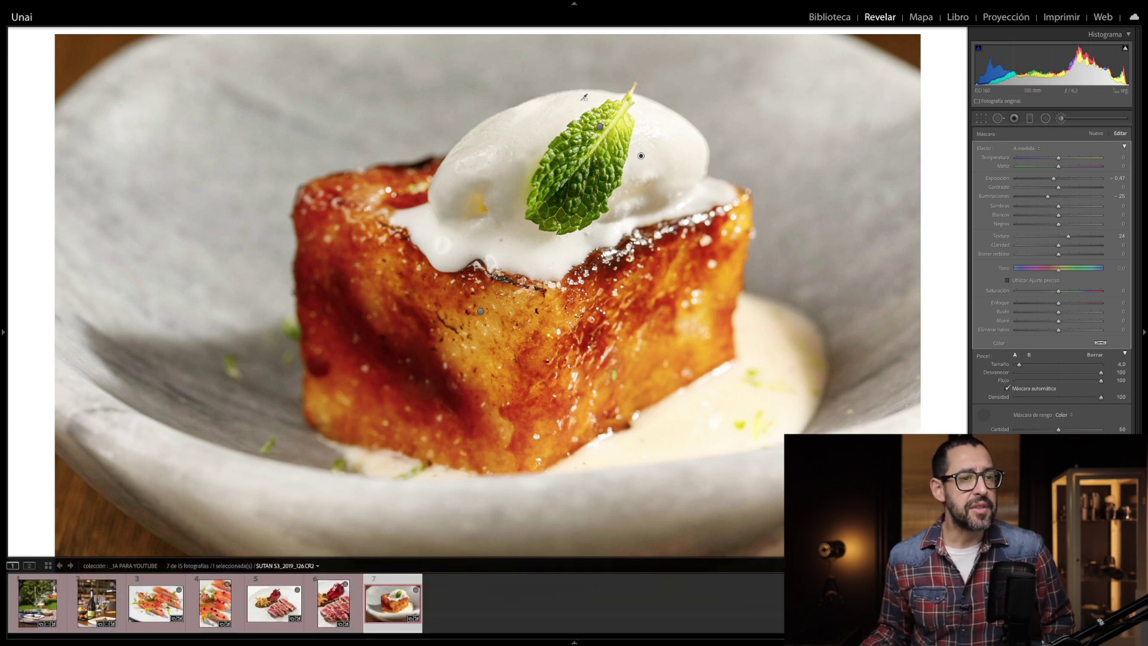
# Close the brush mask and view the dessert beside the salmon and steak photos in Survey view
pyautogui.press('k')
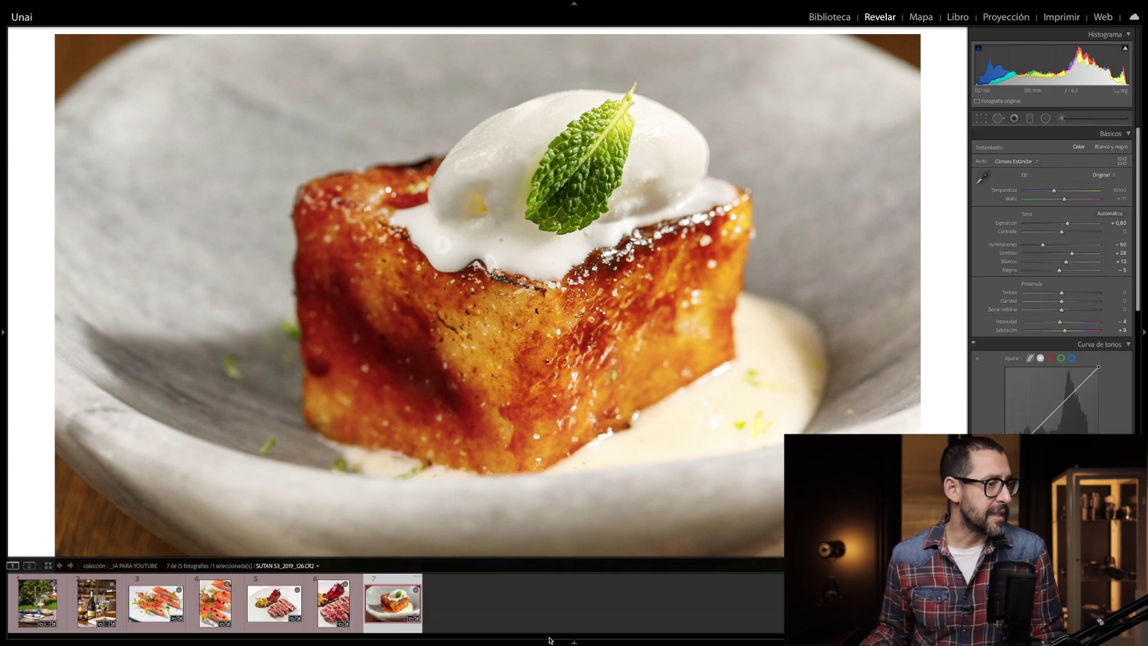
pyautogui.keyDown('ctrl'); pyautogui.click(159, 607); pyautogui.keyUp('ctrl')
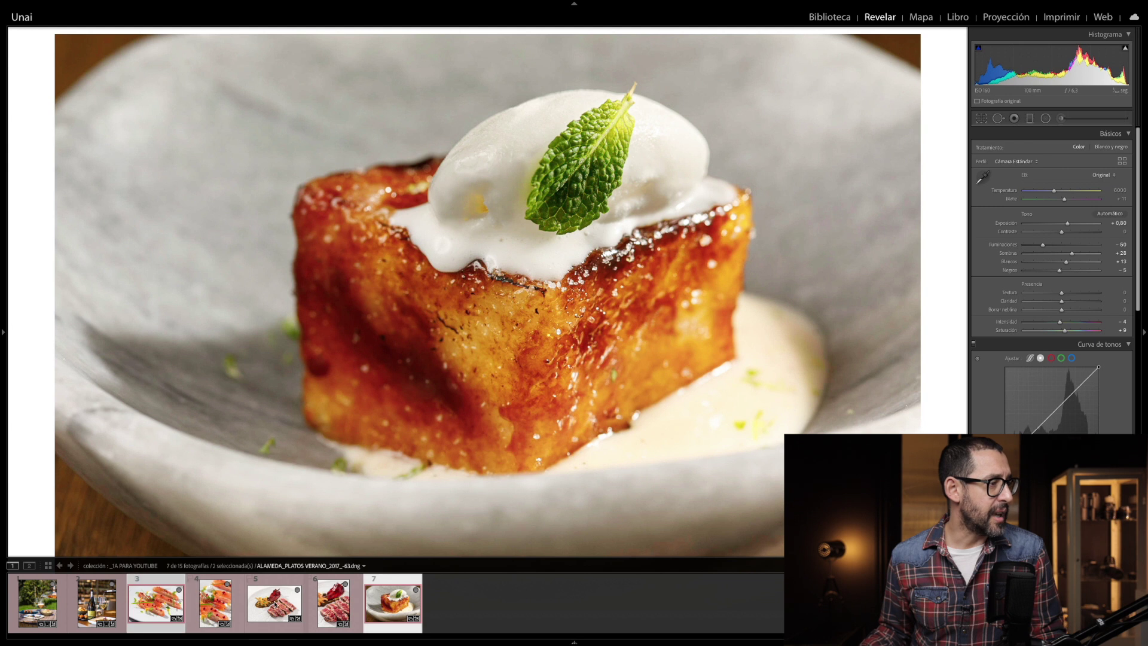
pyautogui.keyDown('ctrl'); pyautogui.click(275, 604); pyautogui.keyUp('ctrl')
pyautogui.press('n')
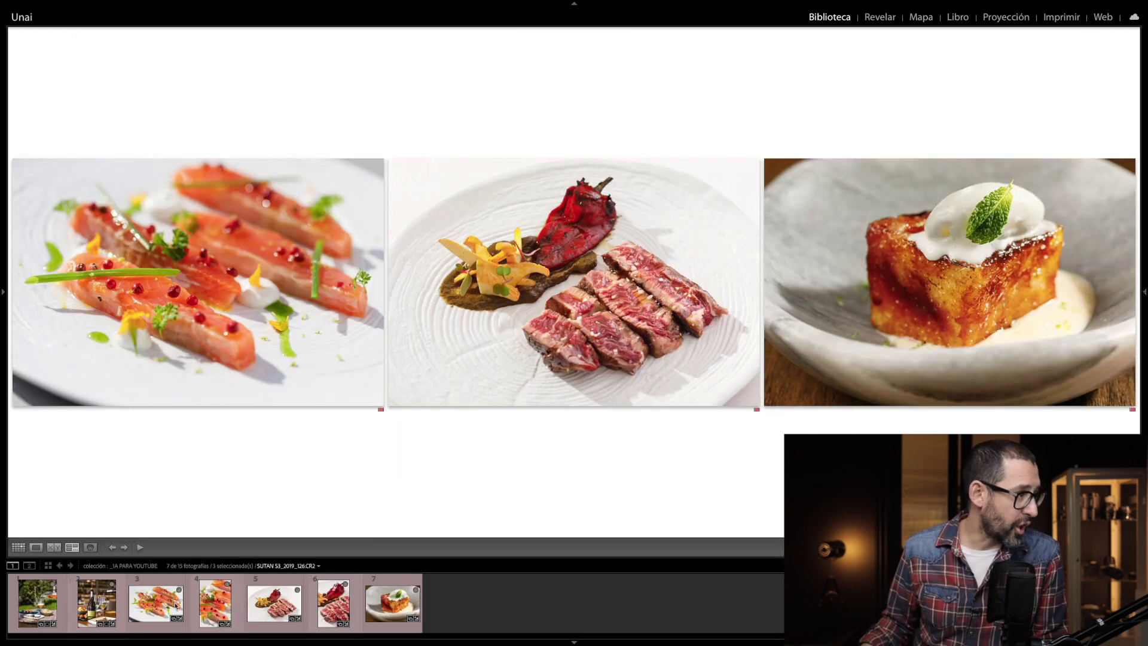
# Select all seven dish photos for the Survey comparison and switch to full Lights Out
pyautogui.click(566, 596)
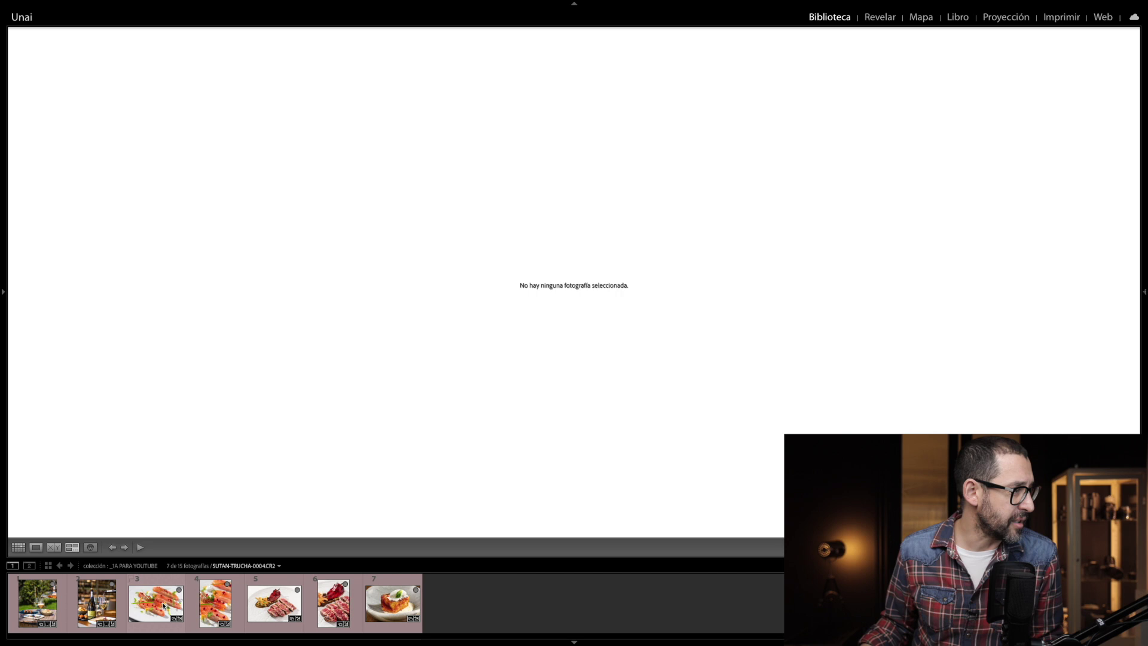
pyautogui.click(163, 605)
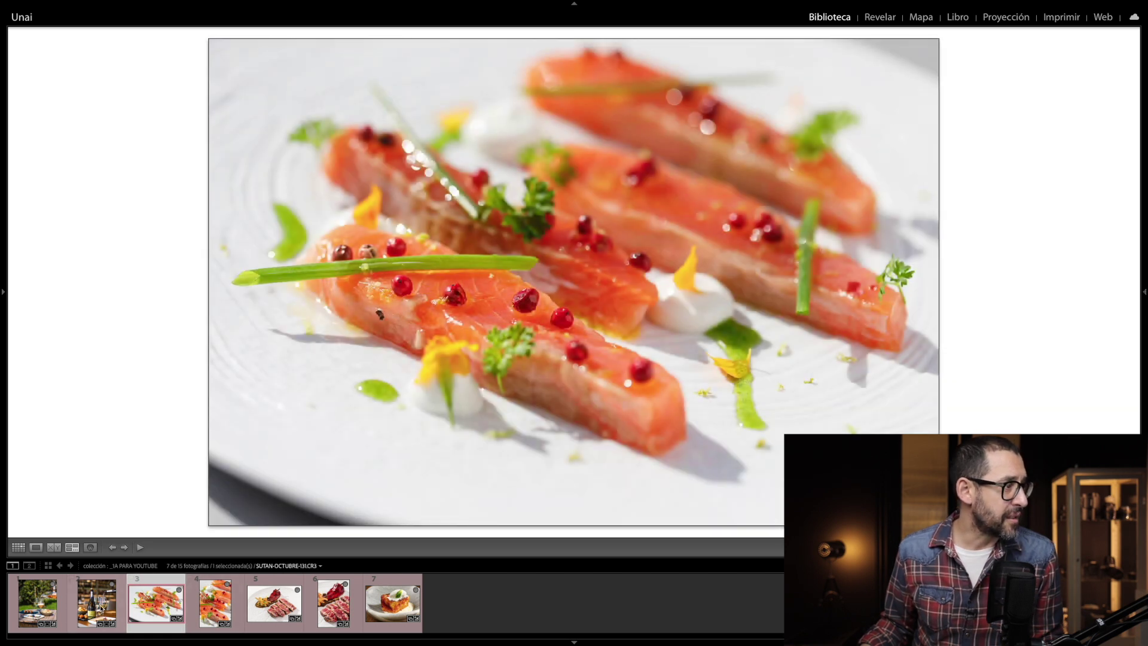
pyautogui.keyDown('ctrl'); pyautogui.click(101, 608); pyautogui.keyUp('ctrl')
pyautogui.keyDown('ctrl'); pyautogui.click(37, 604); pyautogui.keyUp('ctrl')
pyautogui.keyDown('ctrl'); pyautogui.click(215, 604); pyautogui.keyUp('ctrl')
pyautogui.keyDown('ctrl'); pyautogui.click(274, 604); pyautogui.keyUp('ctrl')
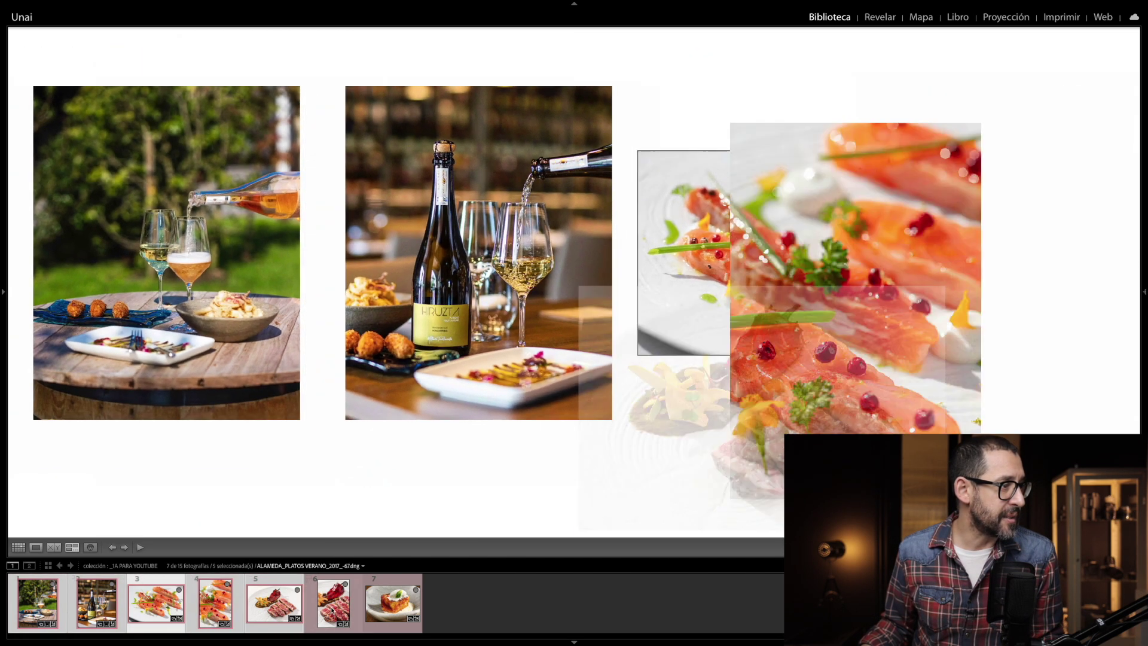
pyautogui.keyDown('ctrl'); pyautogui.click(395, 605); pyautogui.keyUp('ctrl')
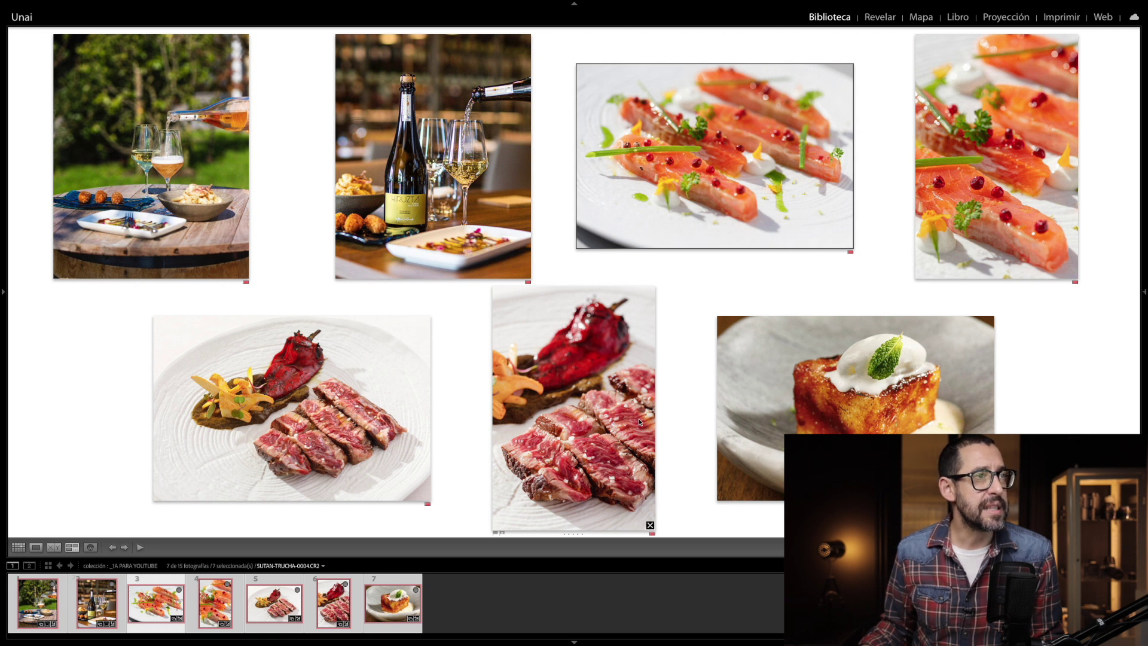
pyautogui.press('l')
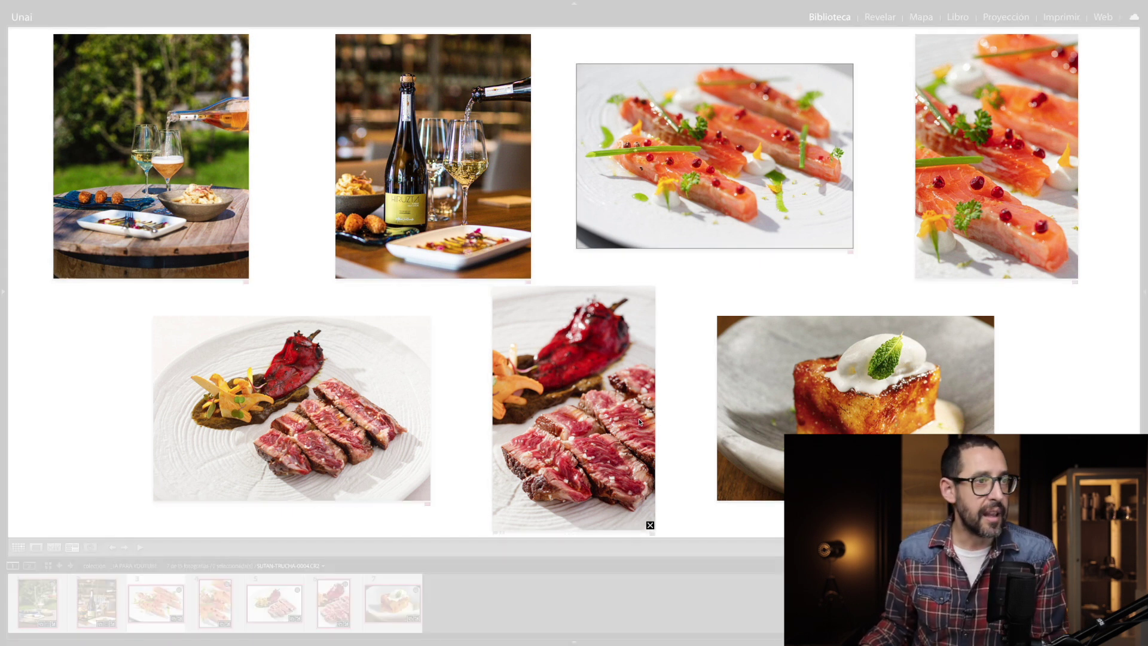
pyautogui.press('l')
pyautogui.moveTo(714, 156)
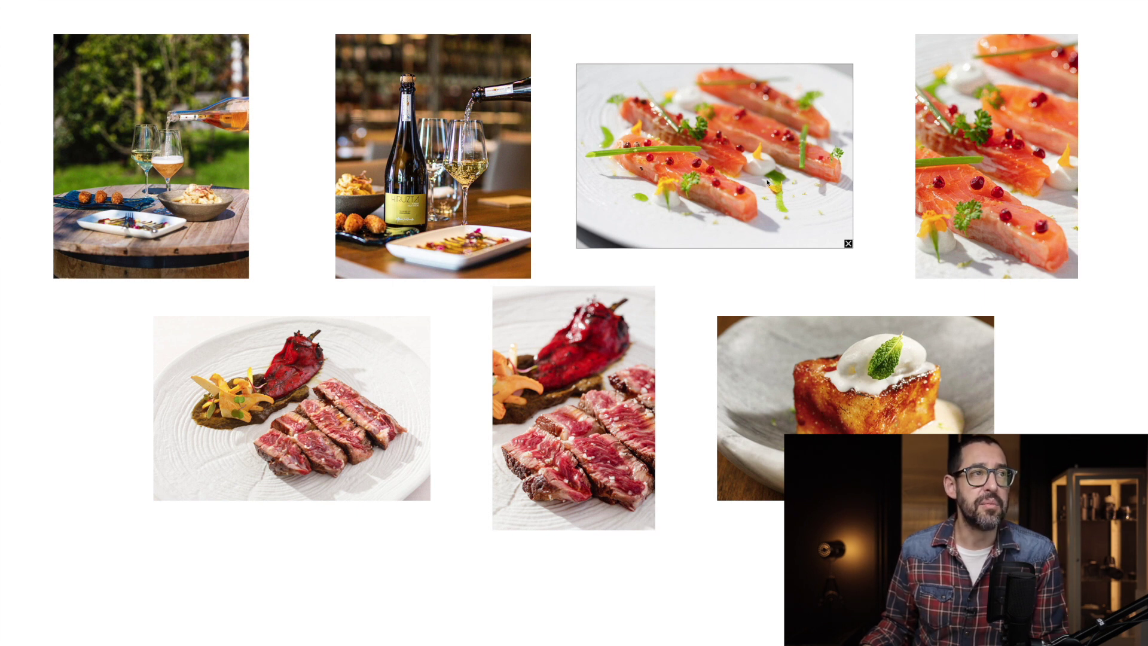